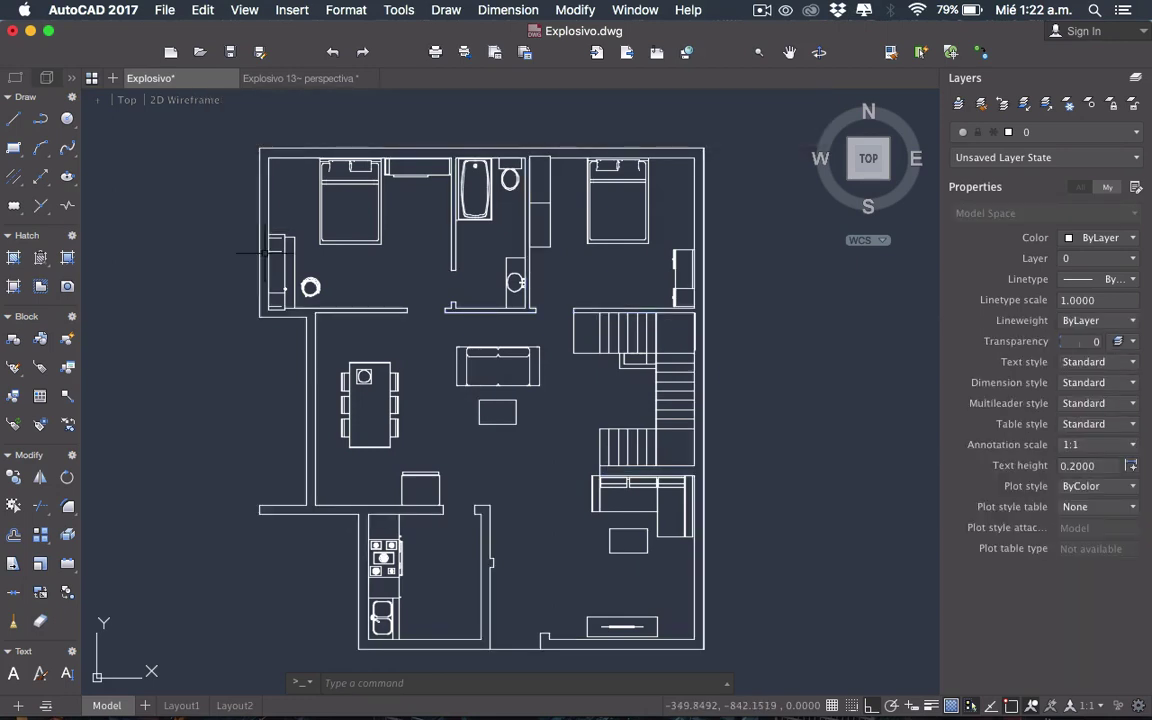
Review the Explosivo plan in AutoCAD, then minimize it and bring up the SketchUp model
scroll(671, 260, "down", 2)
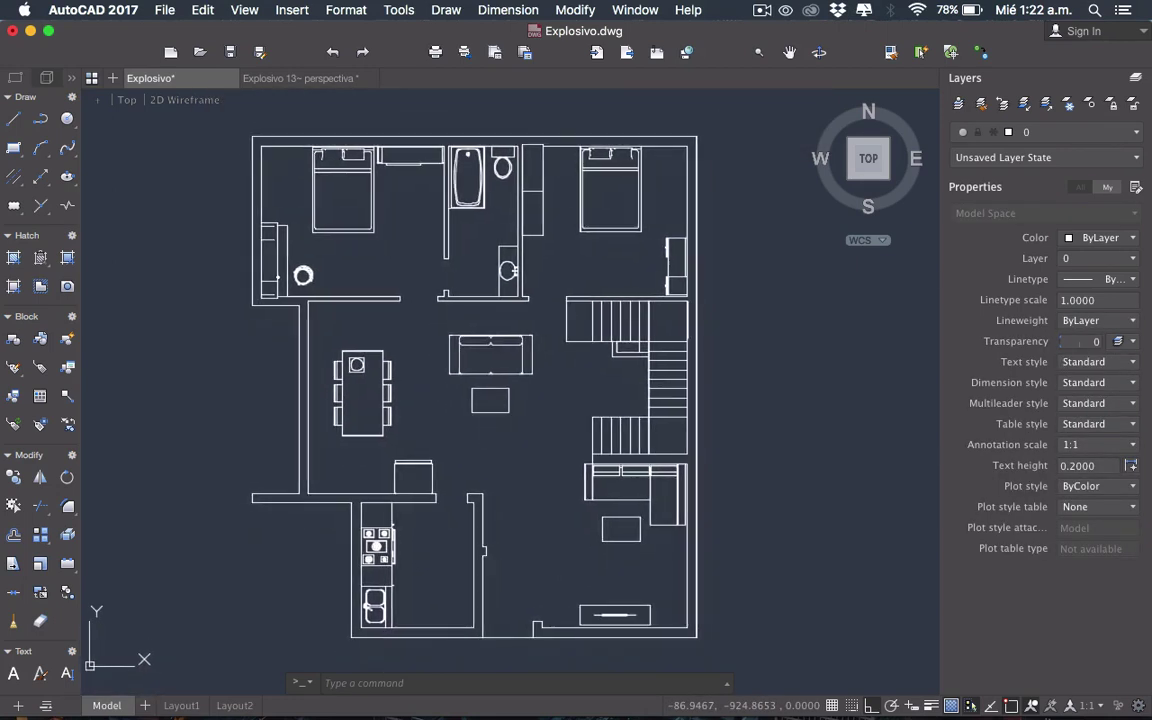
scroll(475, 388, "up", 1)
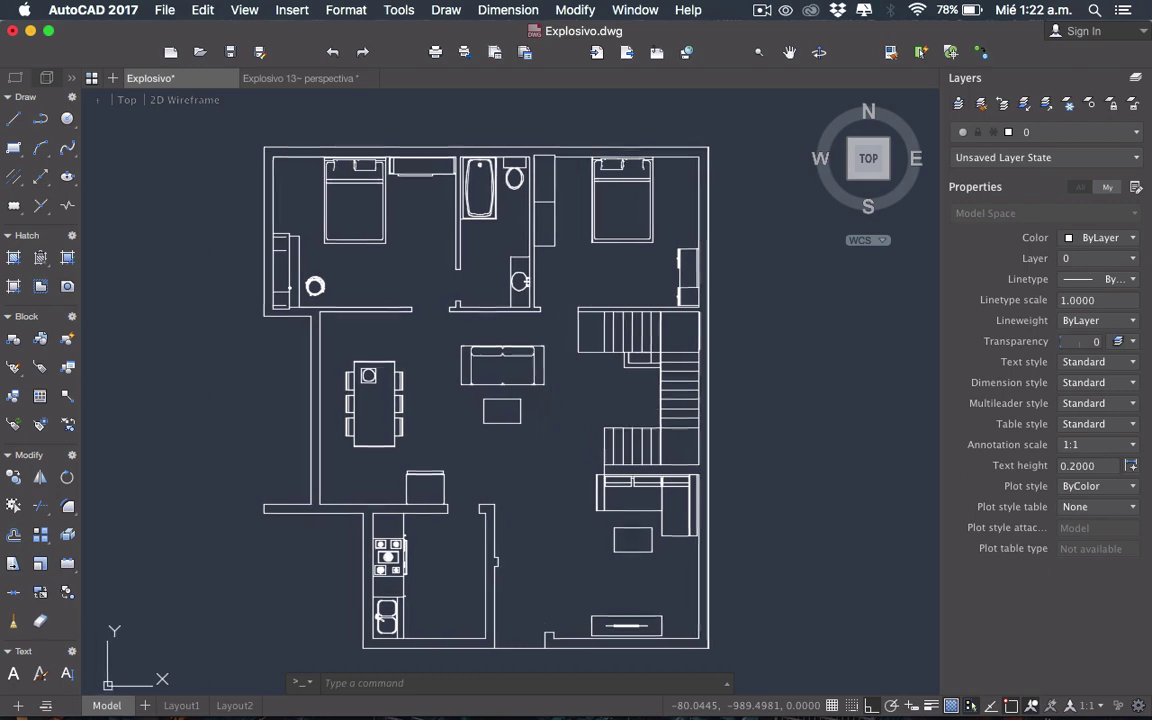
scroll(540, 398, "left", 2)
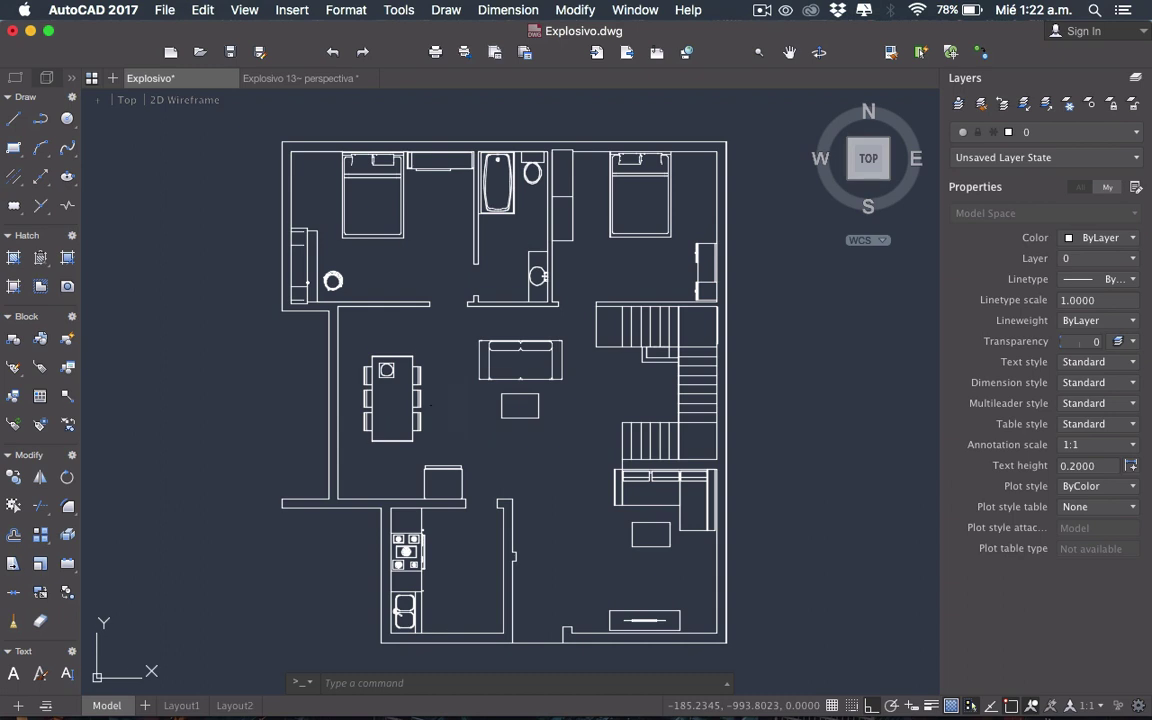
scroll(459, 405, "down", 1)
scroll(459, 405, "right", 3)
scroll(459, 405, "up", 1)
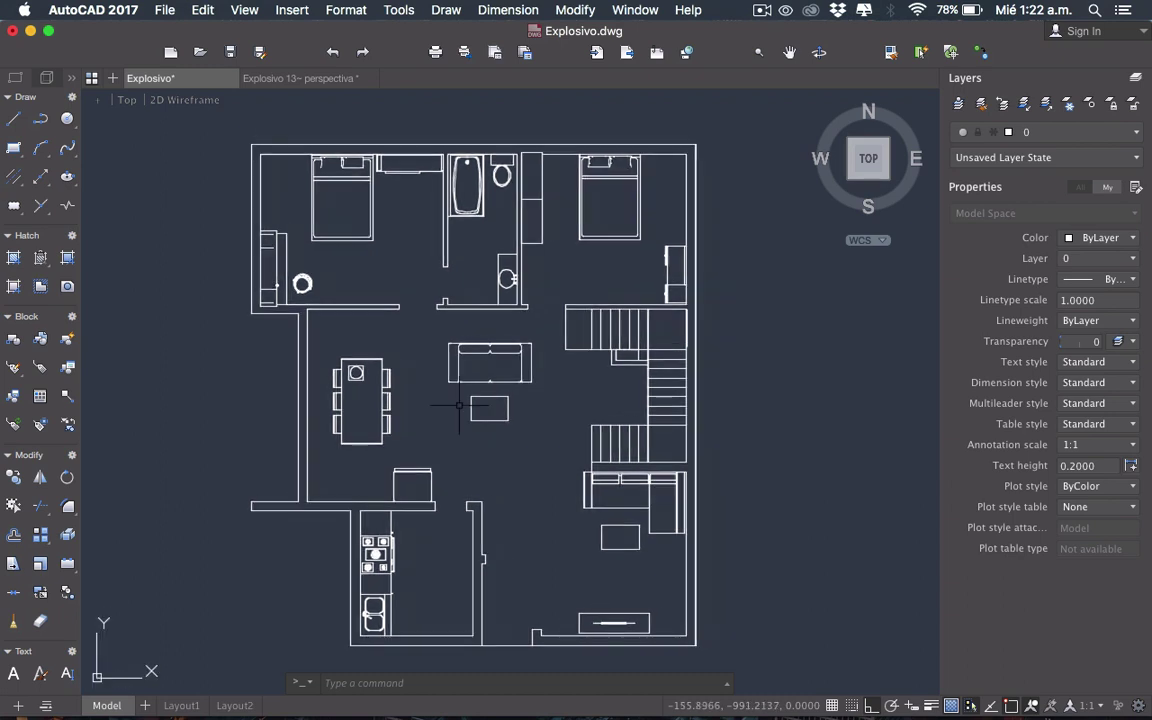
scroll(459, 405, "left", 1)
scroll(459, 405, "left", 1)
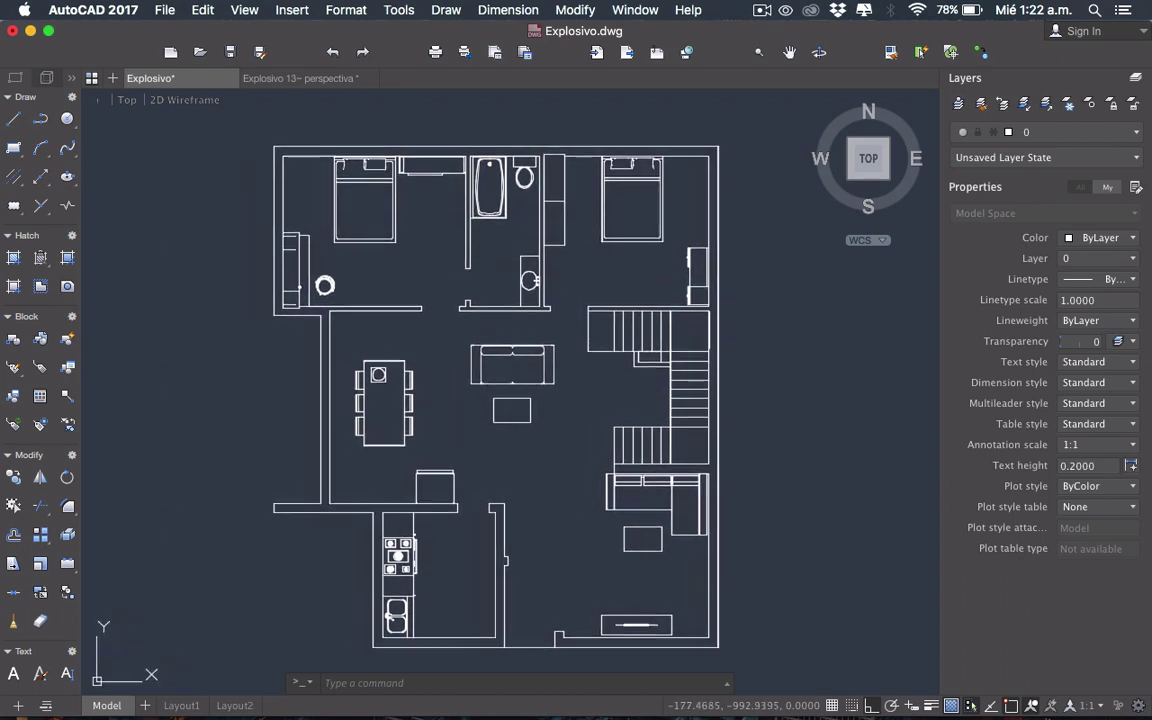
scroll(459, 405, "up", 1)
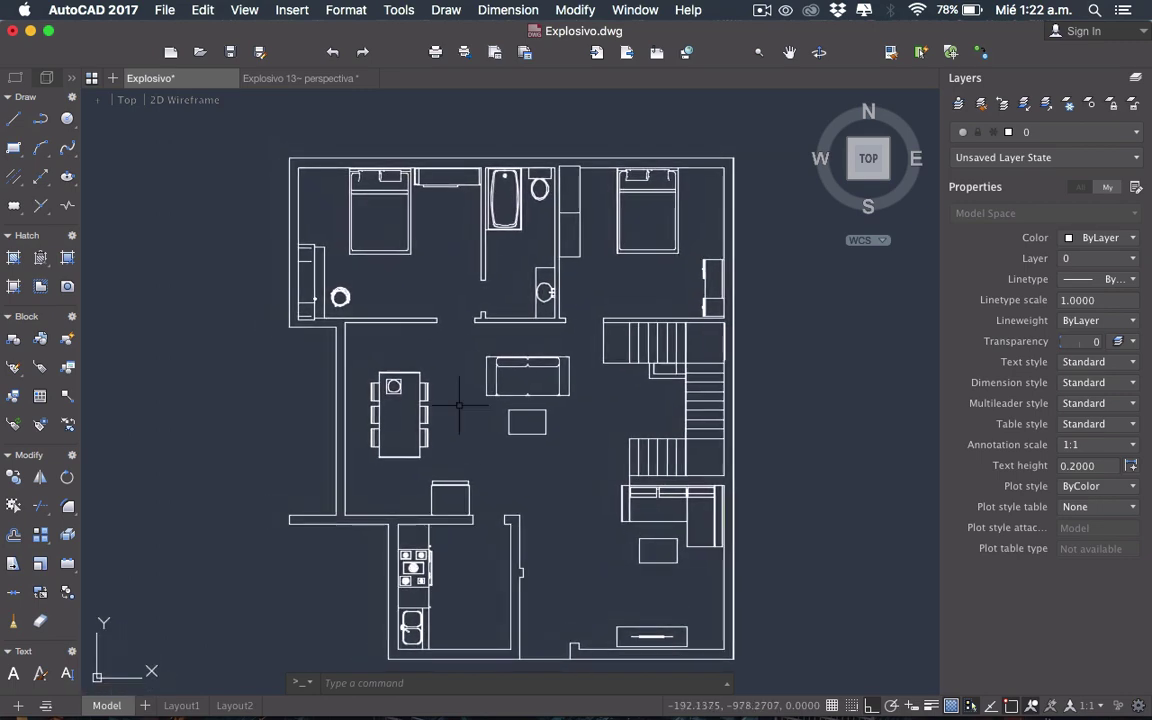
scroll(458, 391, "left", 2)
scroll(458, 391, "down", 1)
scroll(459, 405, "right", 1)
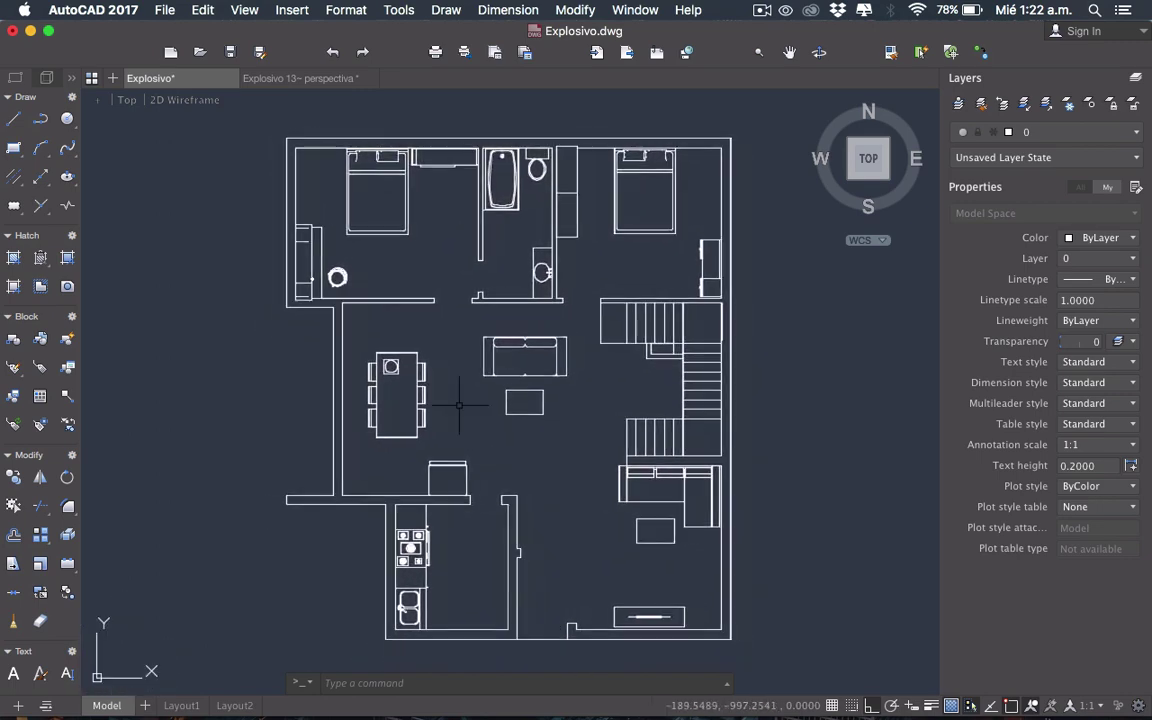
scroll(459, 405, "right", 2)
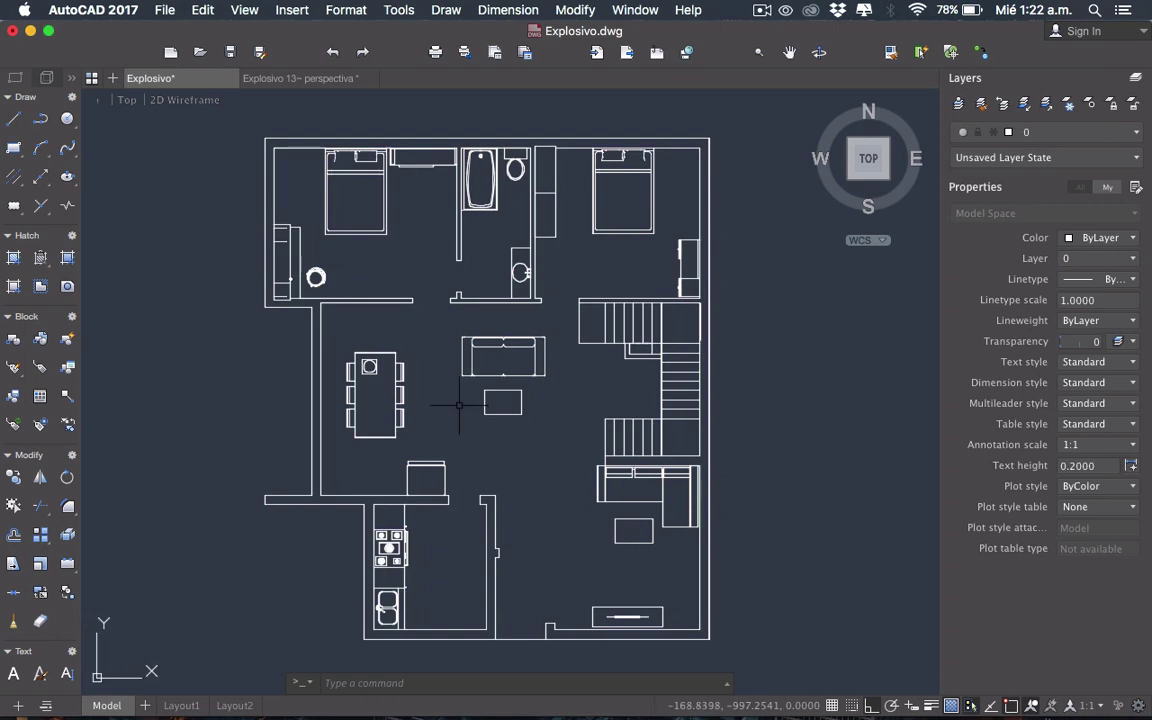
scroll(459, 405, "right", 2)
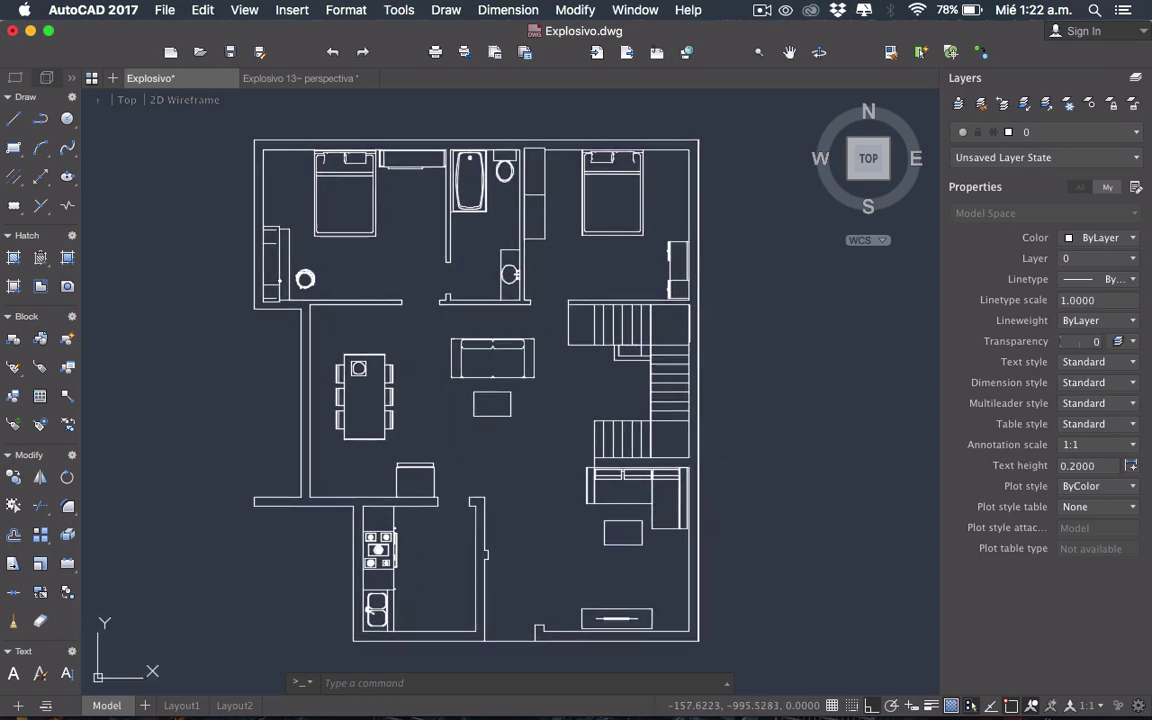
scroll(459, 405, "left", 3)
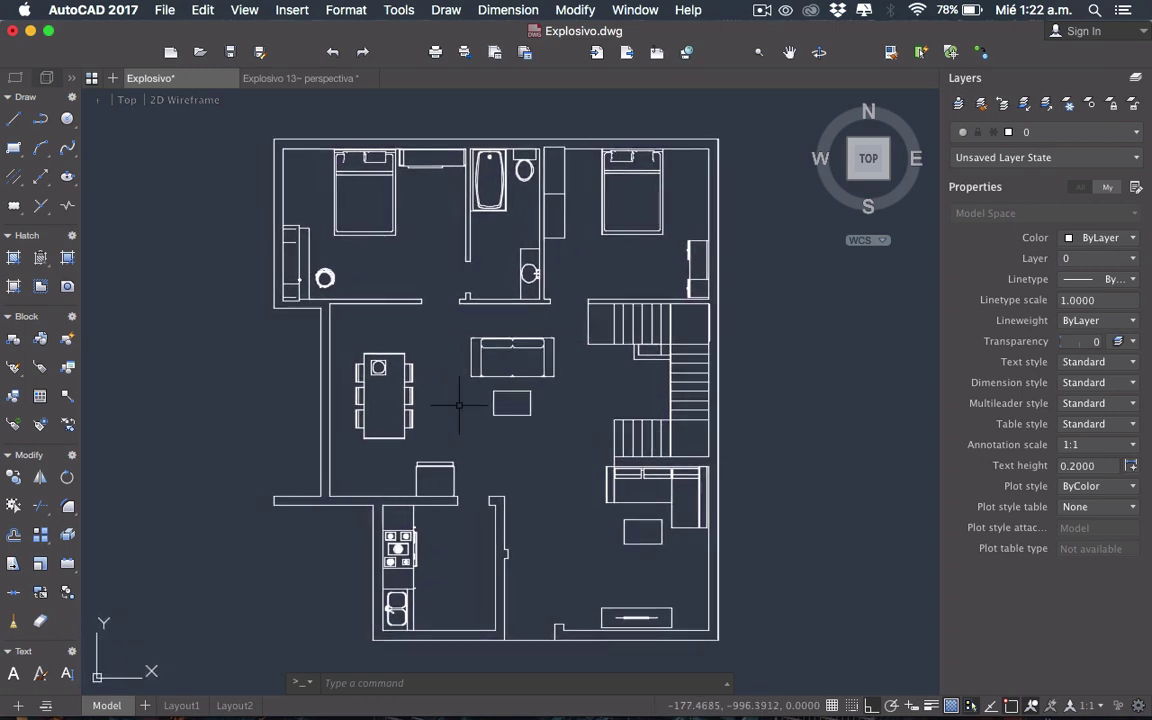
scroll(459, 405, "right", 2)
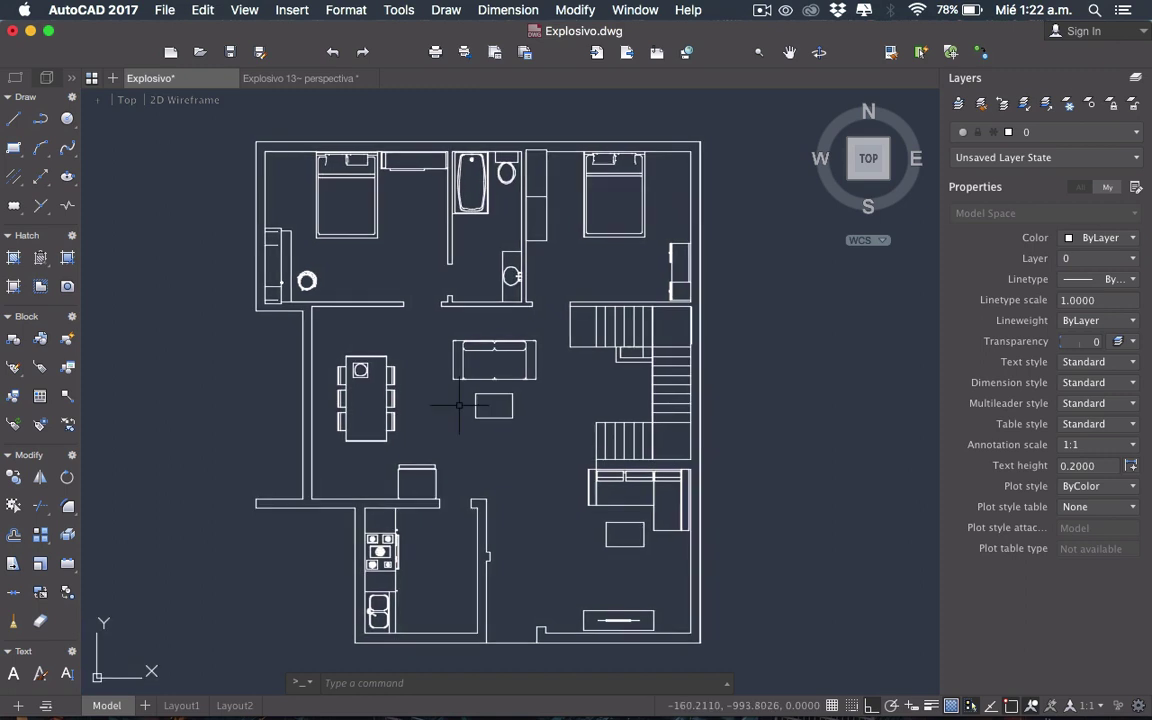
scroll(459, 405, "left", 2)
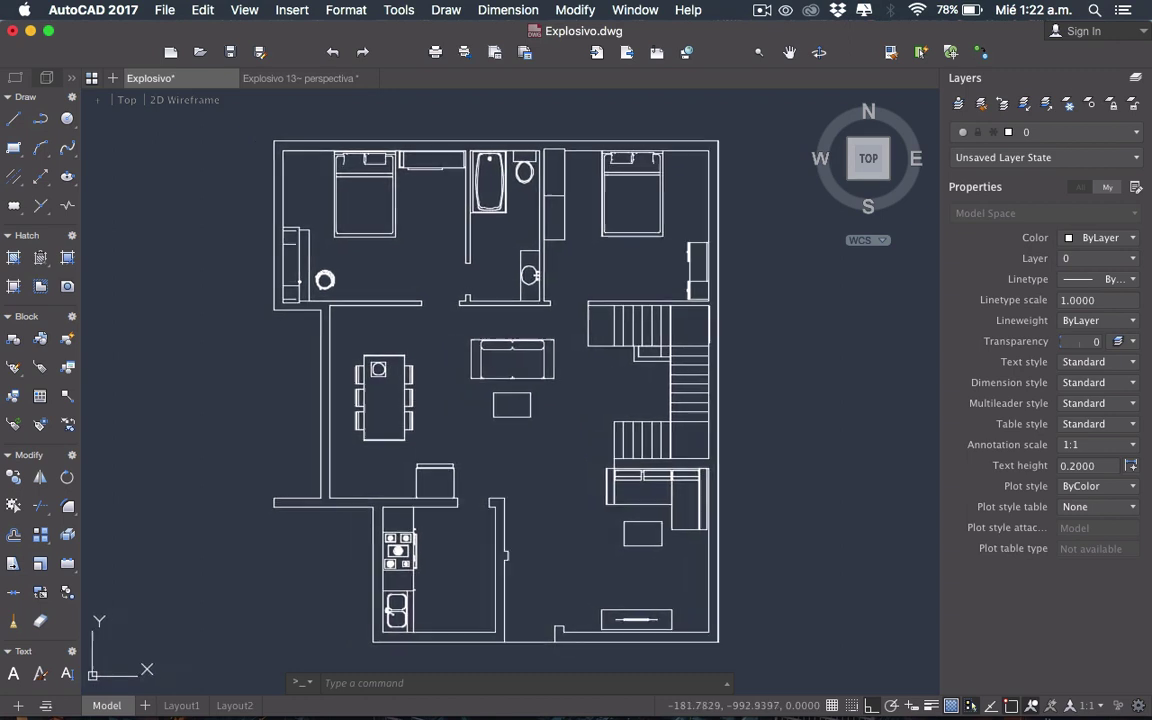
scroll(459, 405, "right", 2)
scroll(459, 405, "left", 2)
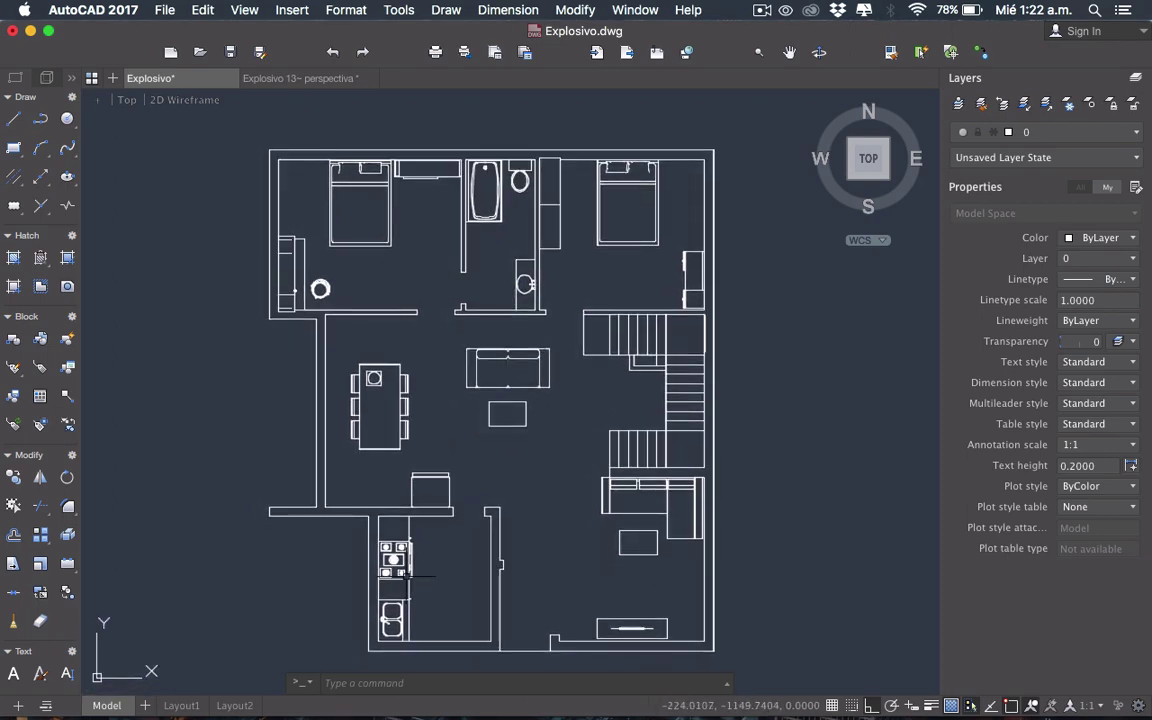
left_click(31, 32)
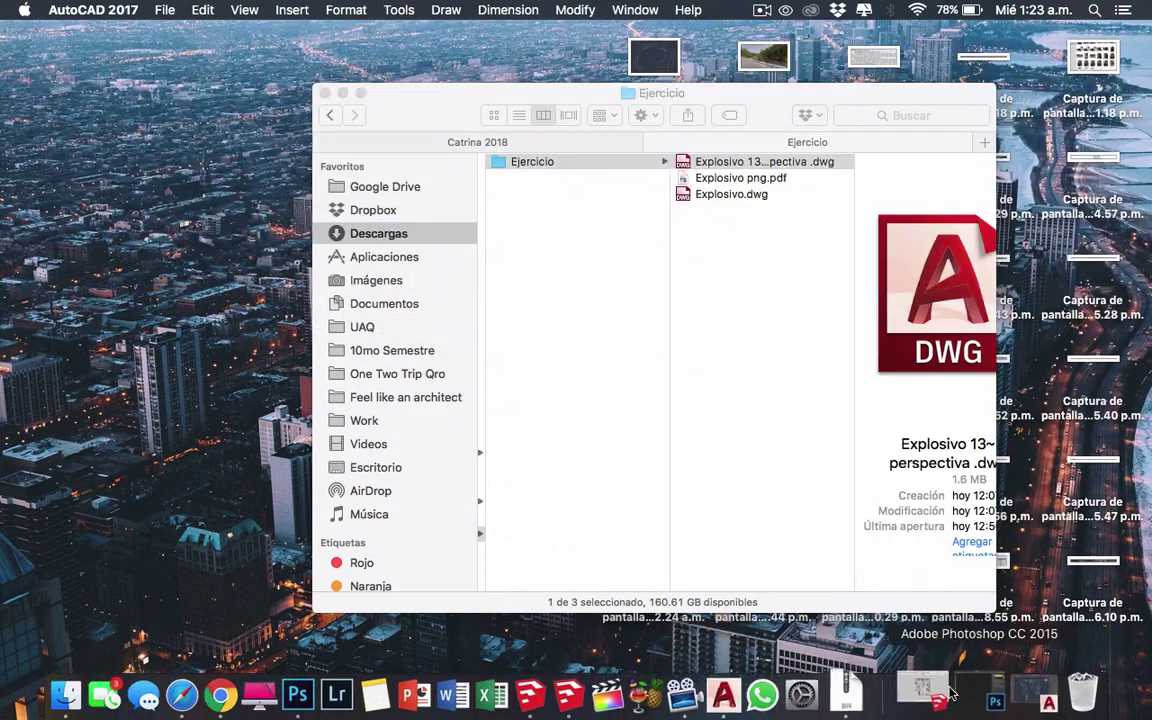
left_click(940, 690)
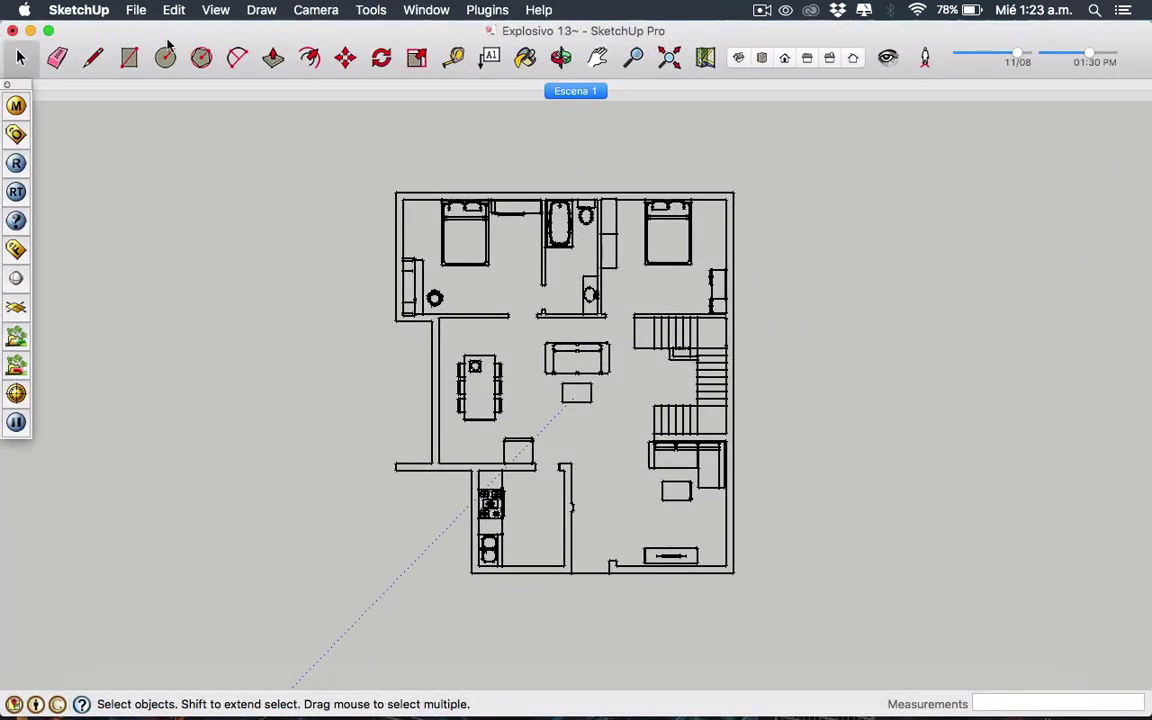
Reveal the furnished house level beneath the floor plan
left_click(134, 10)
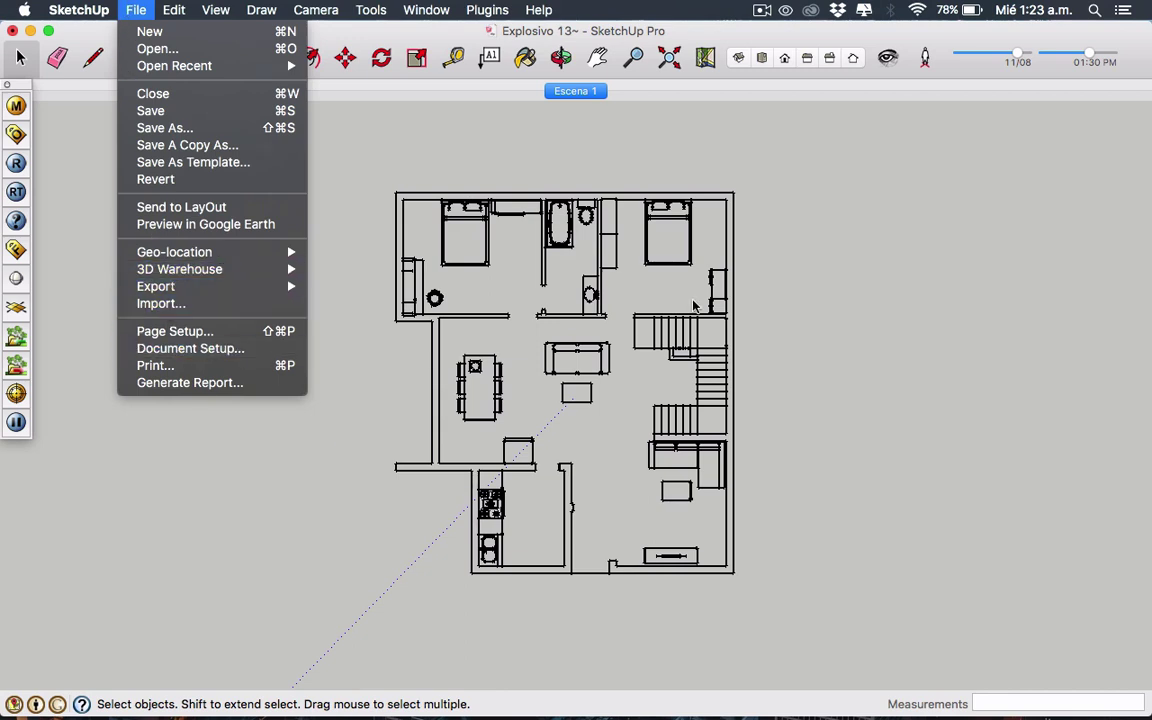
left_click(826, 297)
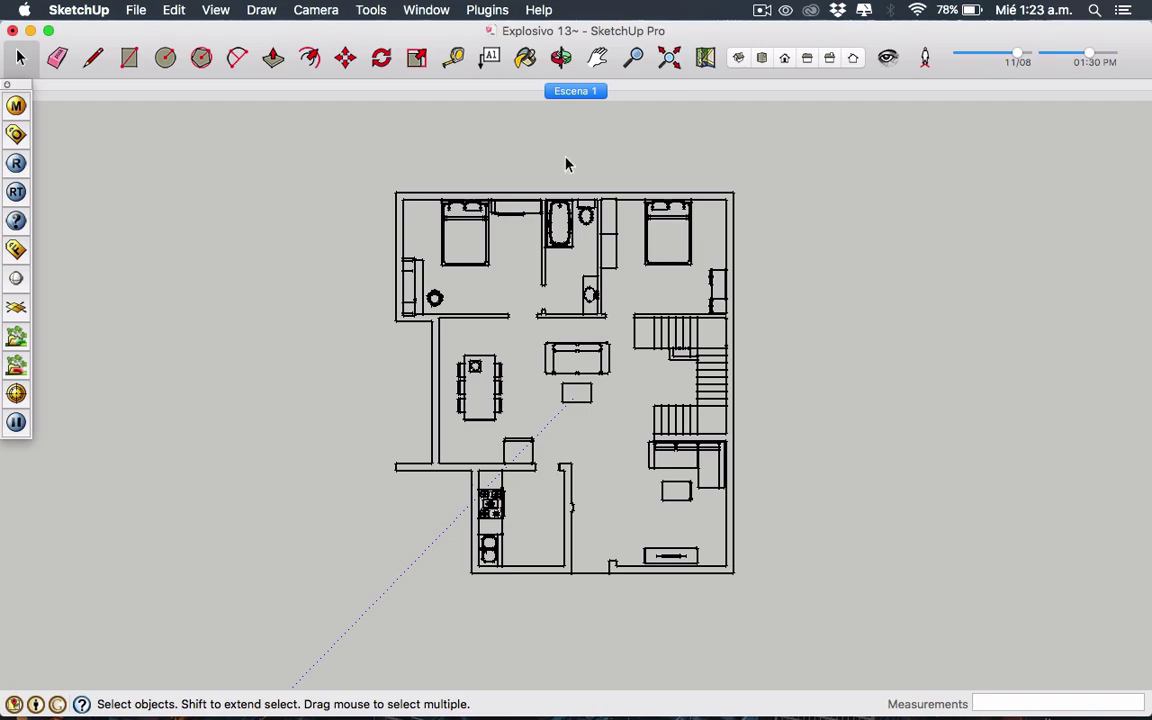
key("super+z")
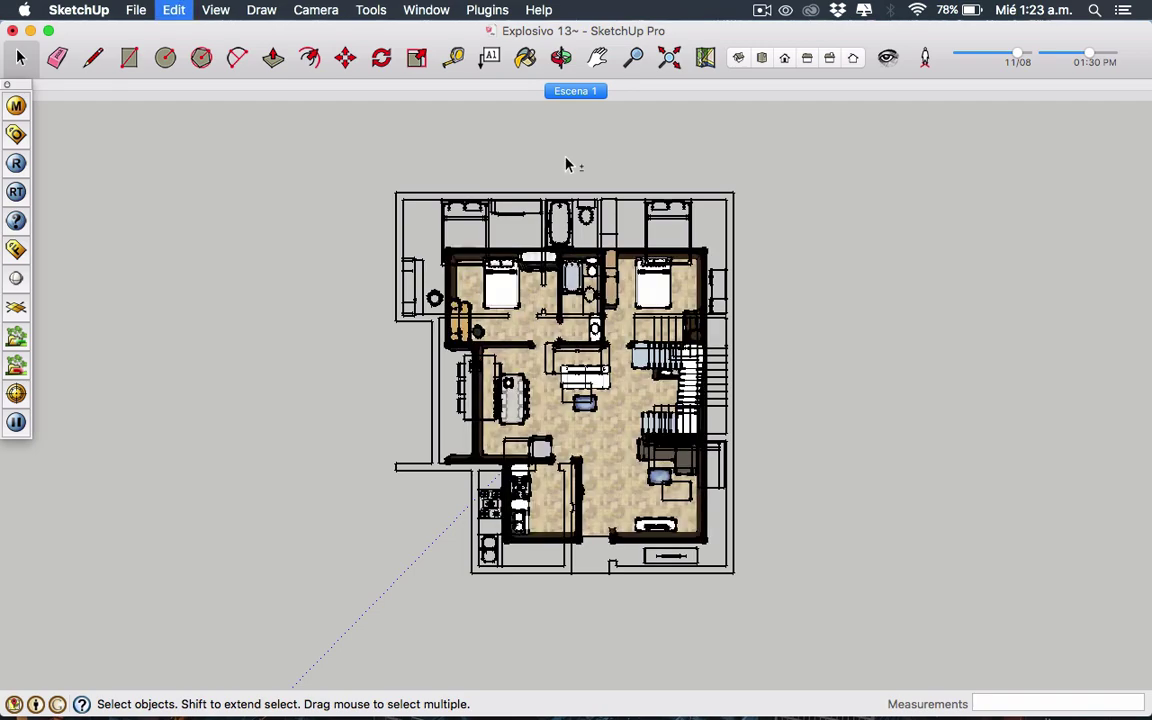
Orbit and pan into a perspective view framing the floating plan and the house
key("o")
left_click_drag(597, 390, 493, 530)
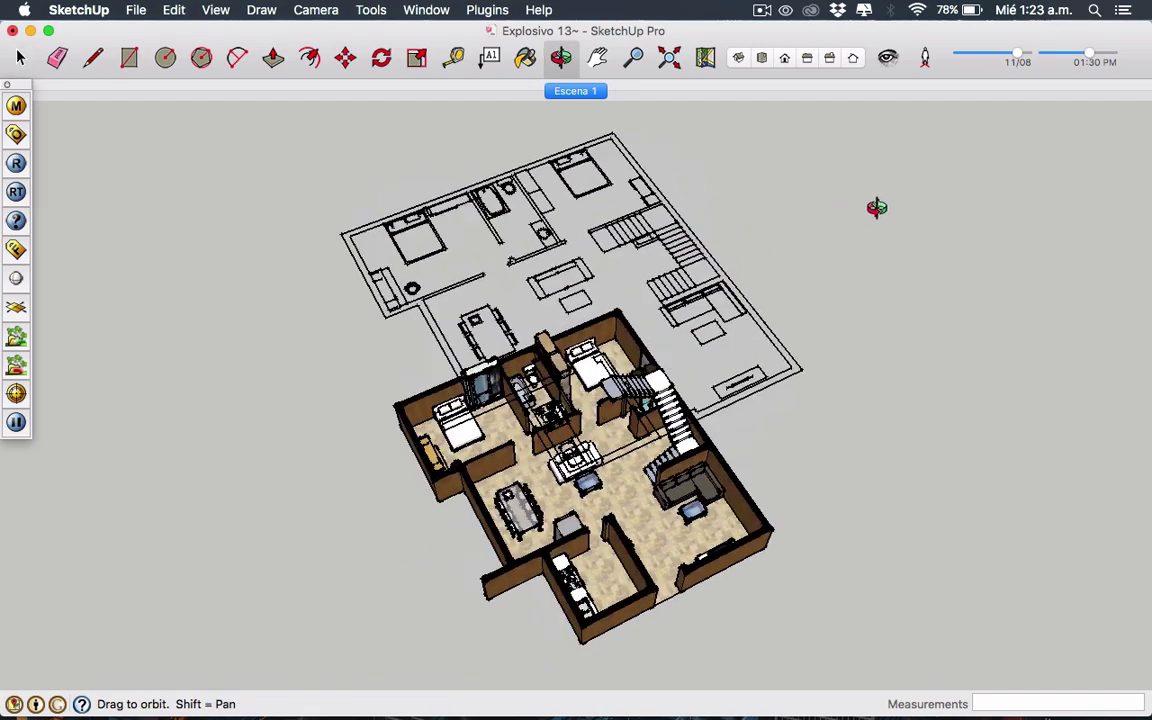
key("space")
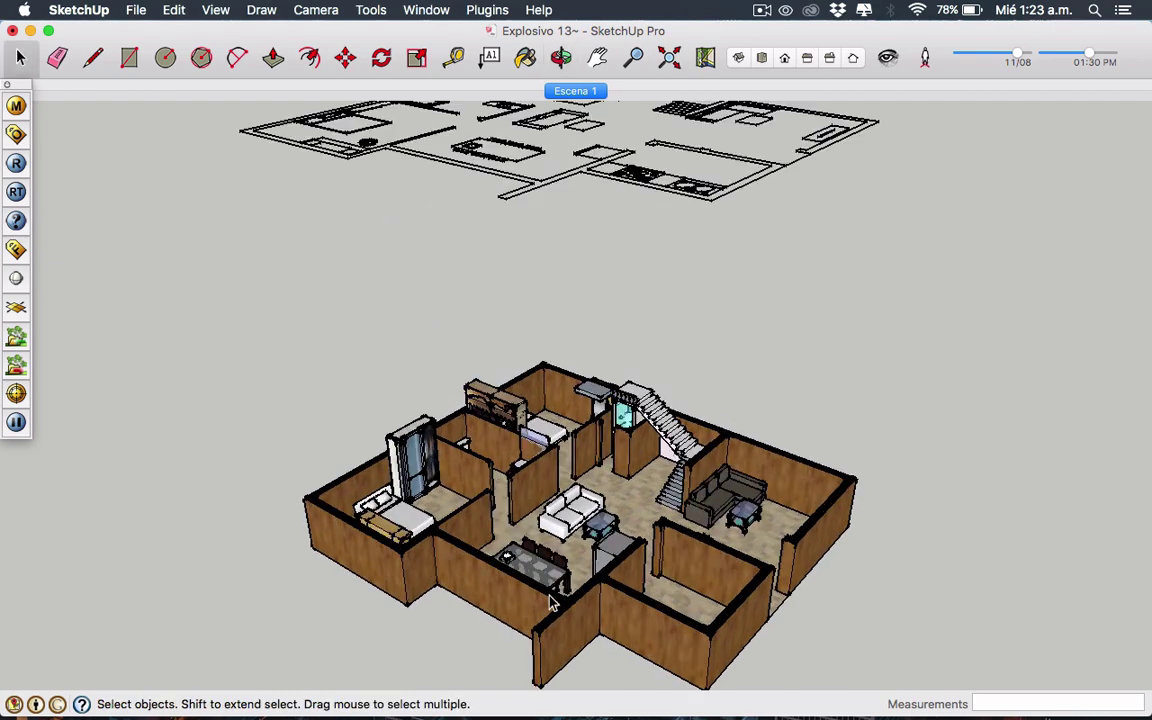
middle_click_drag(508, 465, 562, 515)
key("o")
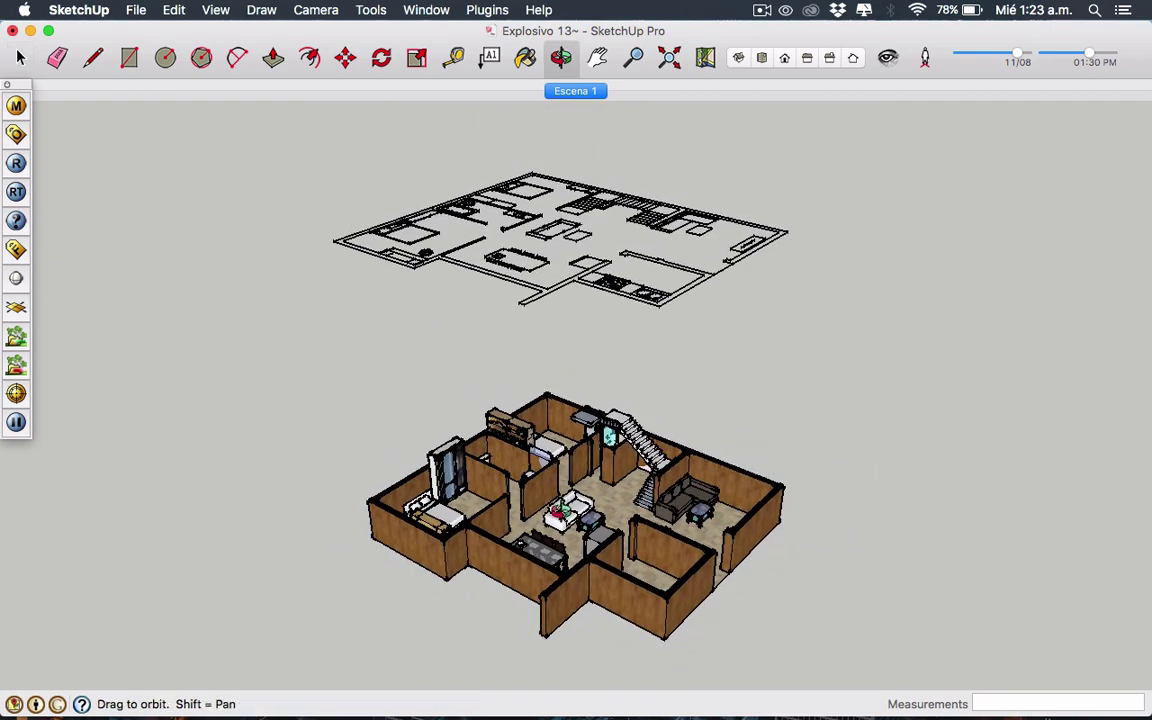
mouse_move(530, 470)
left_mouse_down()
mouse_move(492, 492)
mouse_move(452, 447)
left_mouse_up()
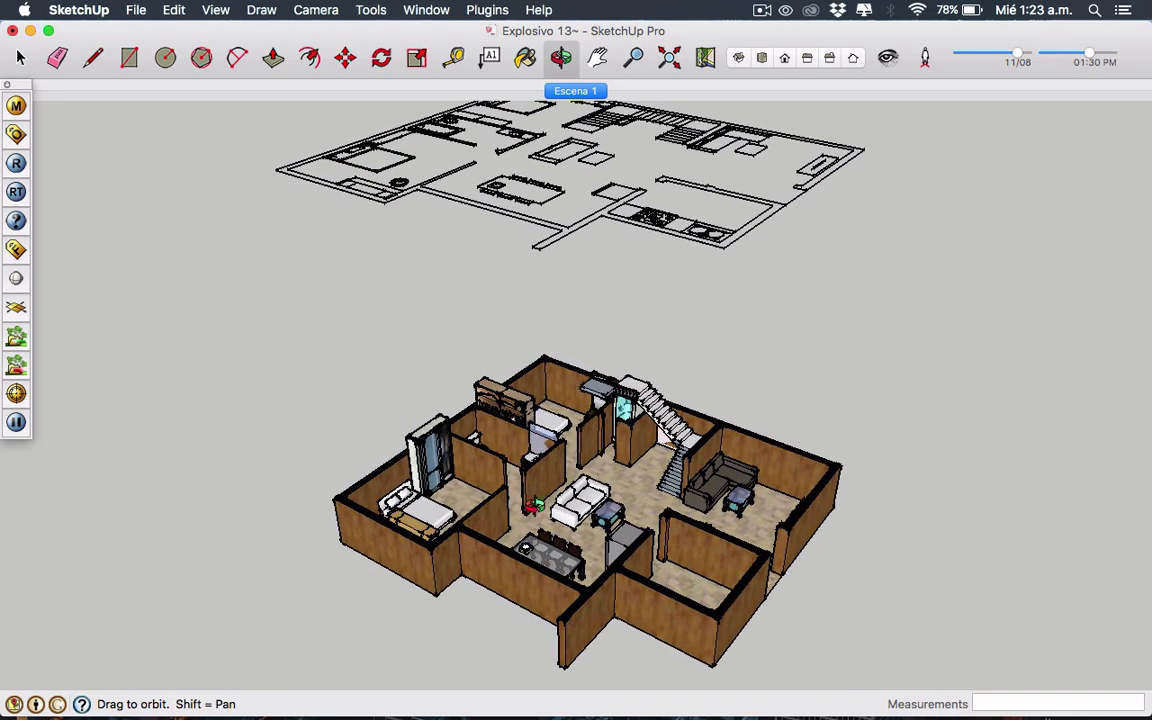
key("h")
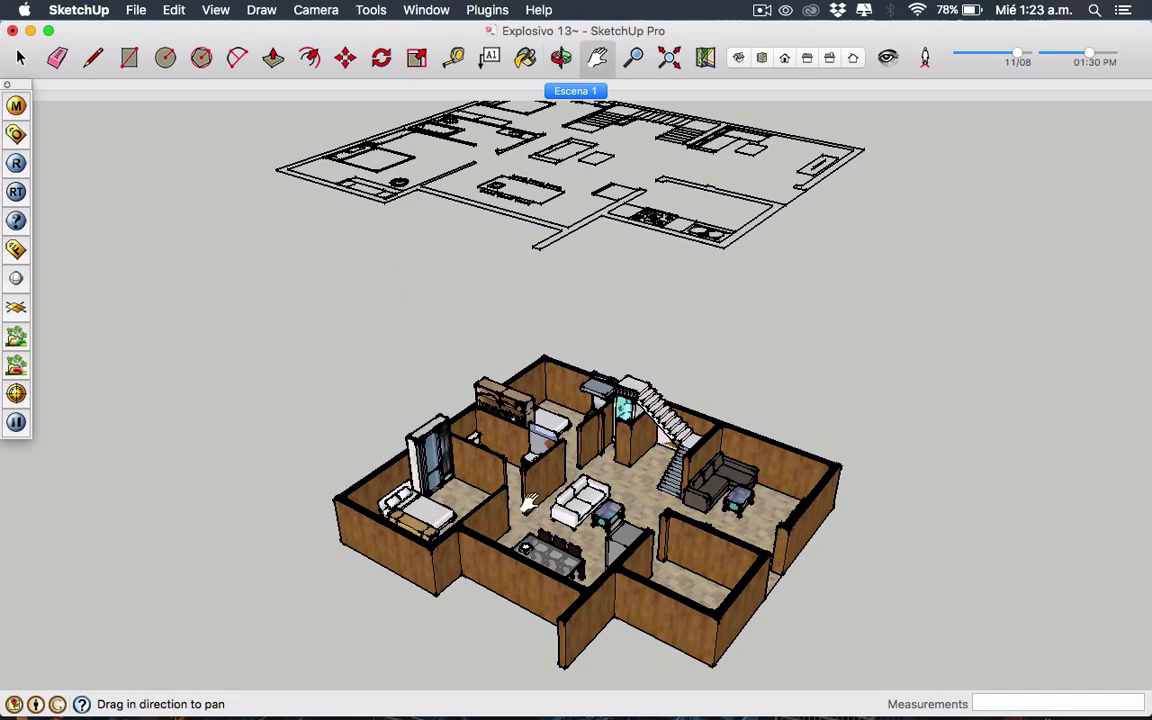
left_click_drag(537, 506, 485, 518)
scroll(485, 518, "down", 2)
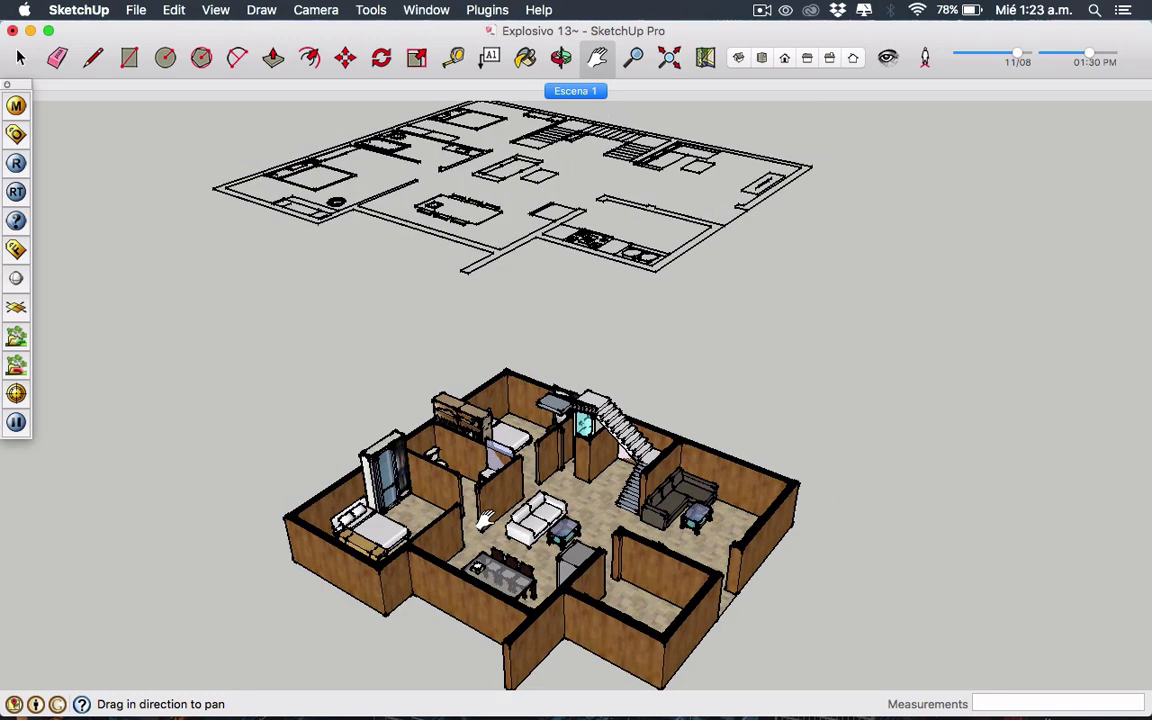
middle_click_drag(485, 518, 478, 403)
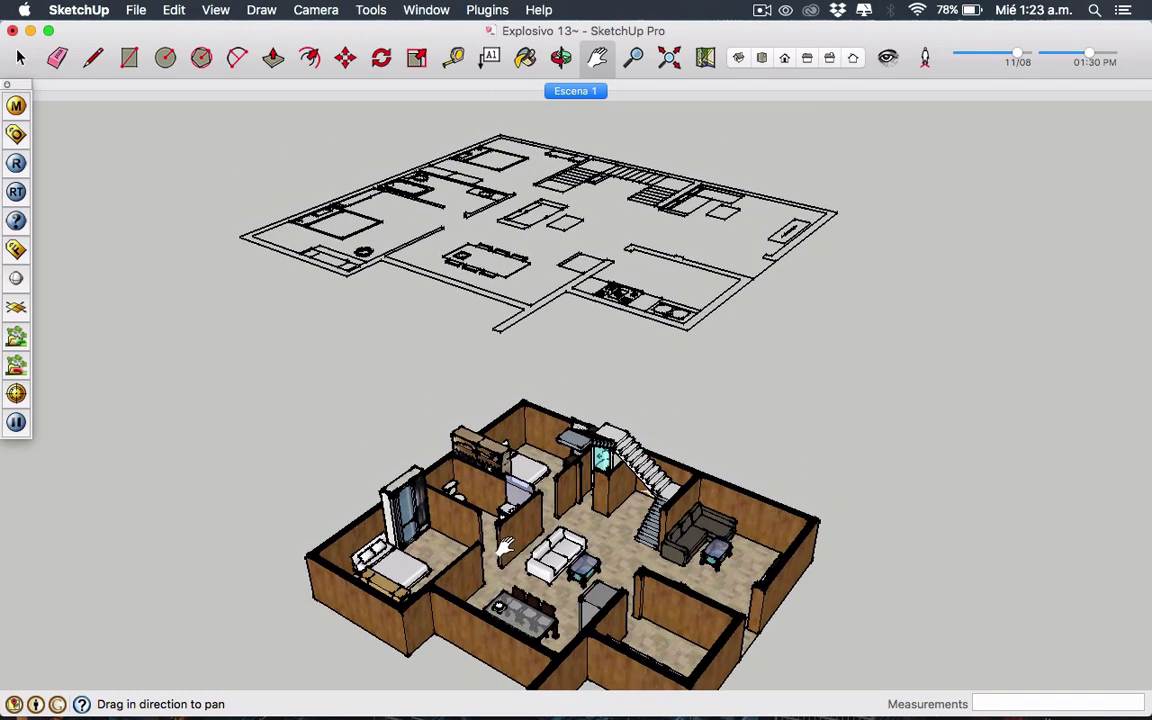
key("space")
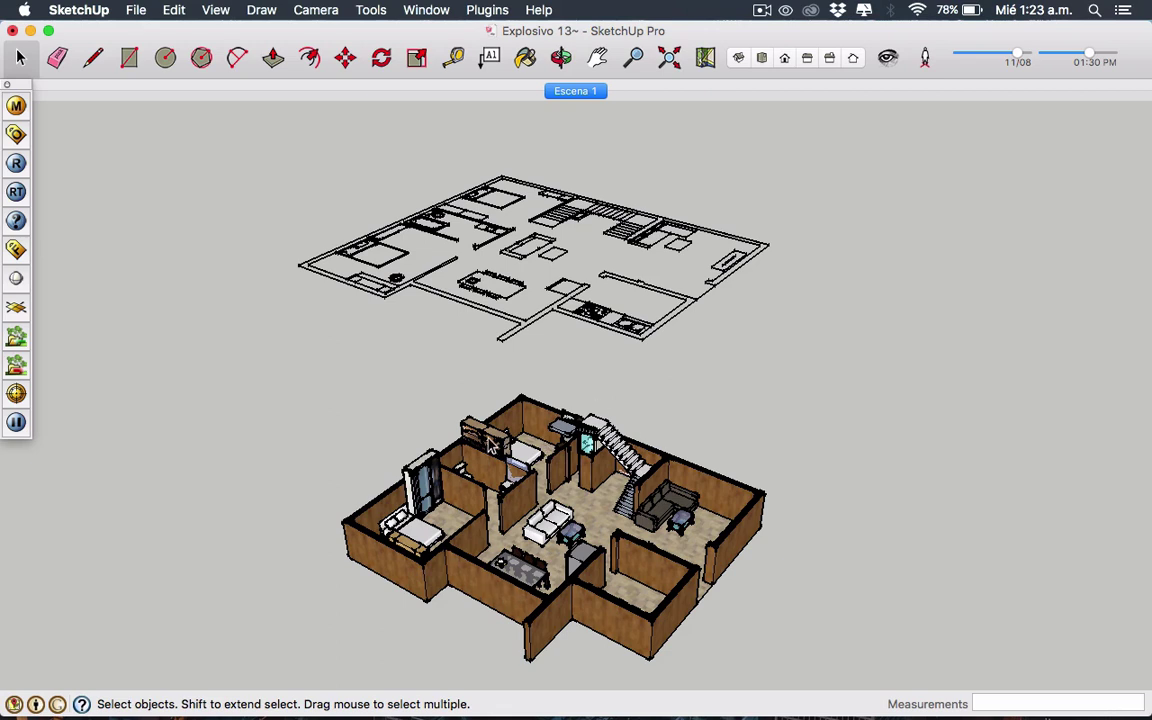
Draw a vertical line from the house's left corner up to the floor plan's corner
key("l")
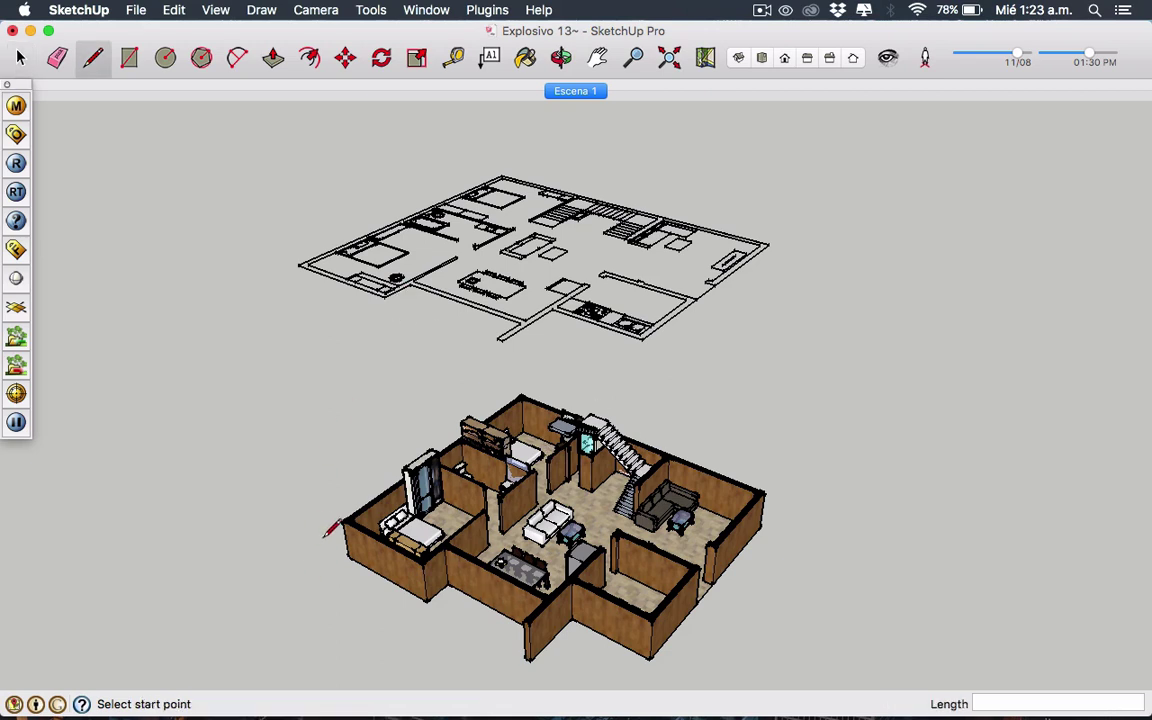
left_click(342, 520)
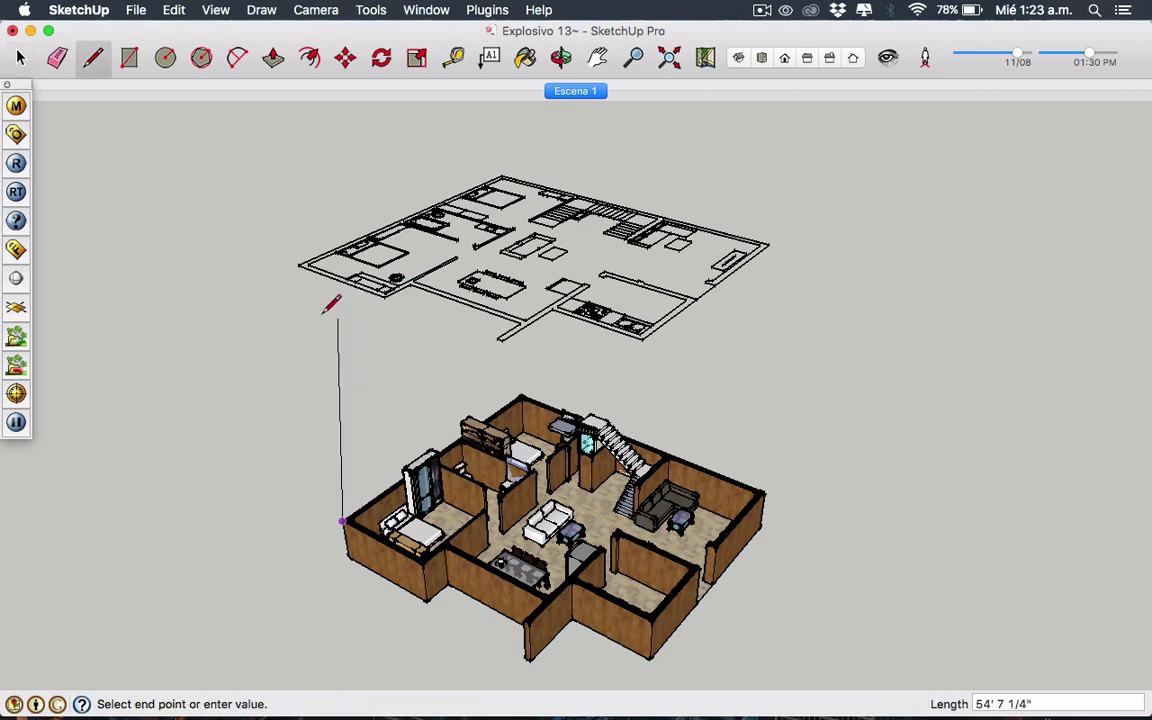
left_click(298, 268)
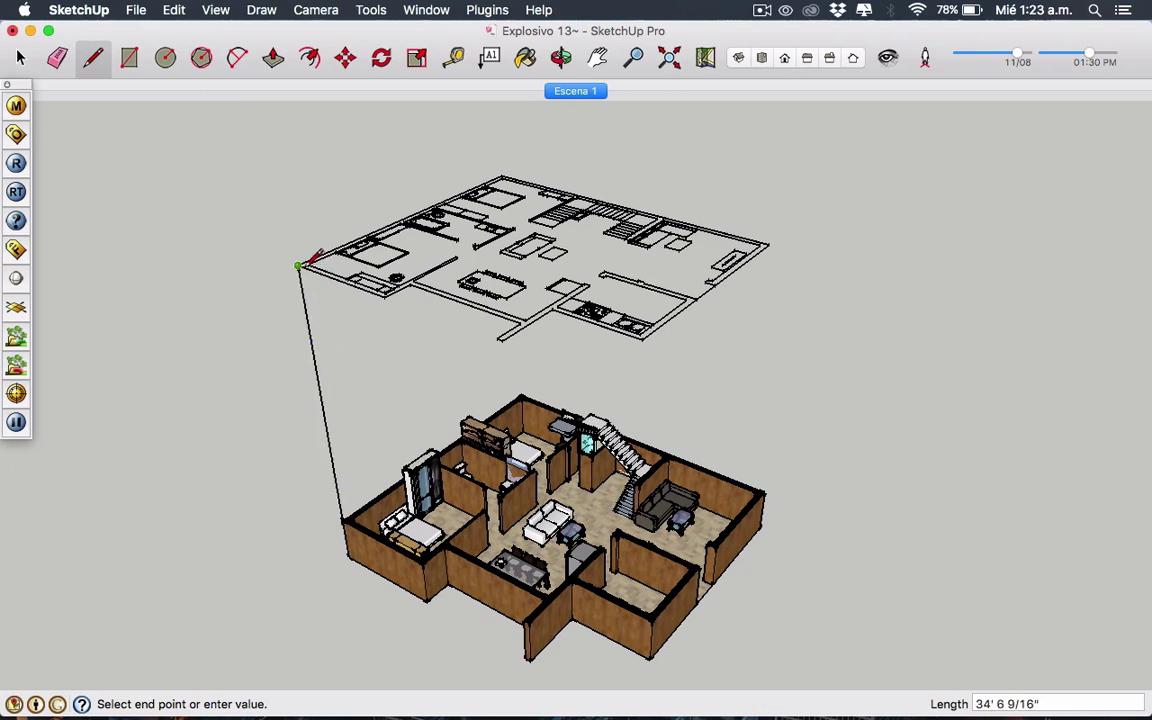
key("space")
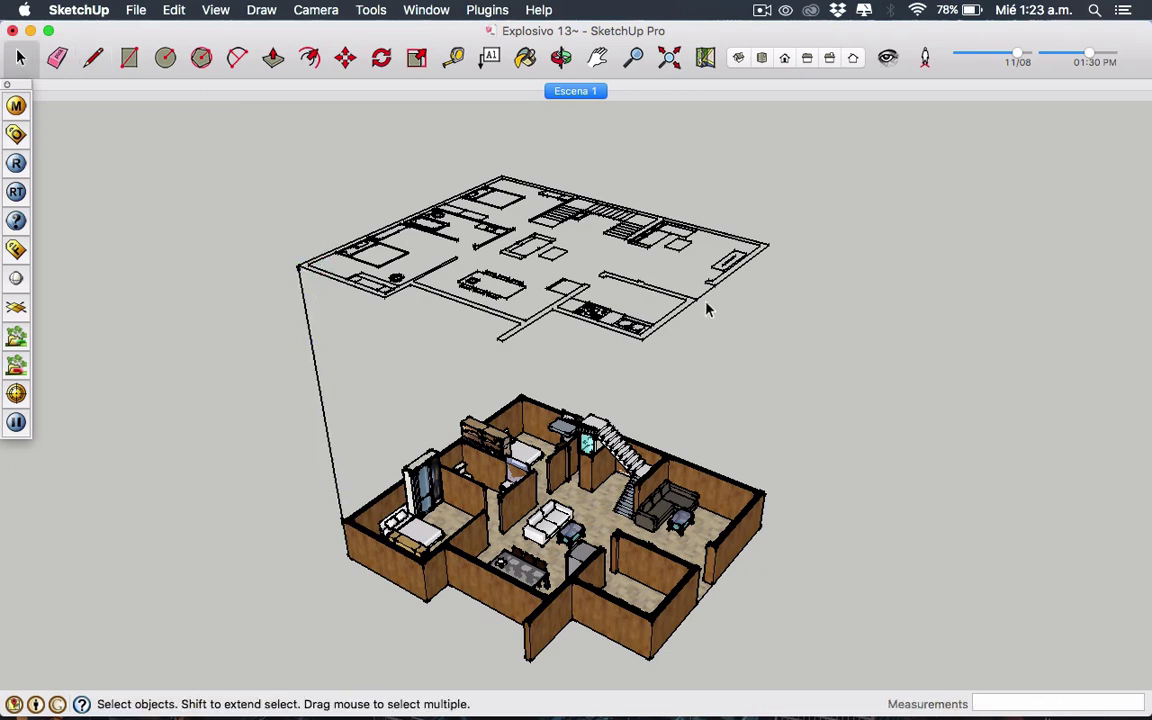
Move the floor plan group up and to the right, then reselect it
left_click(597, 319)
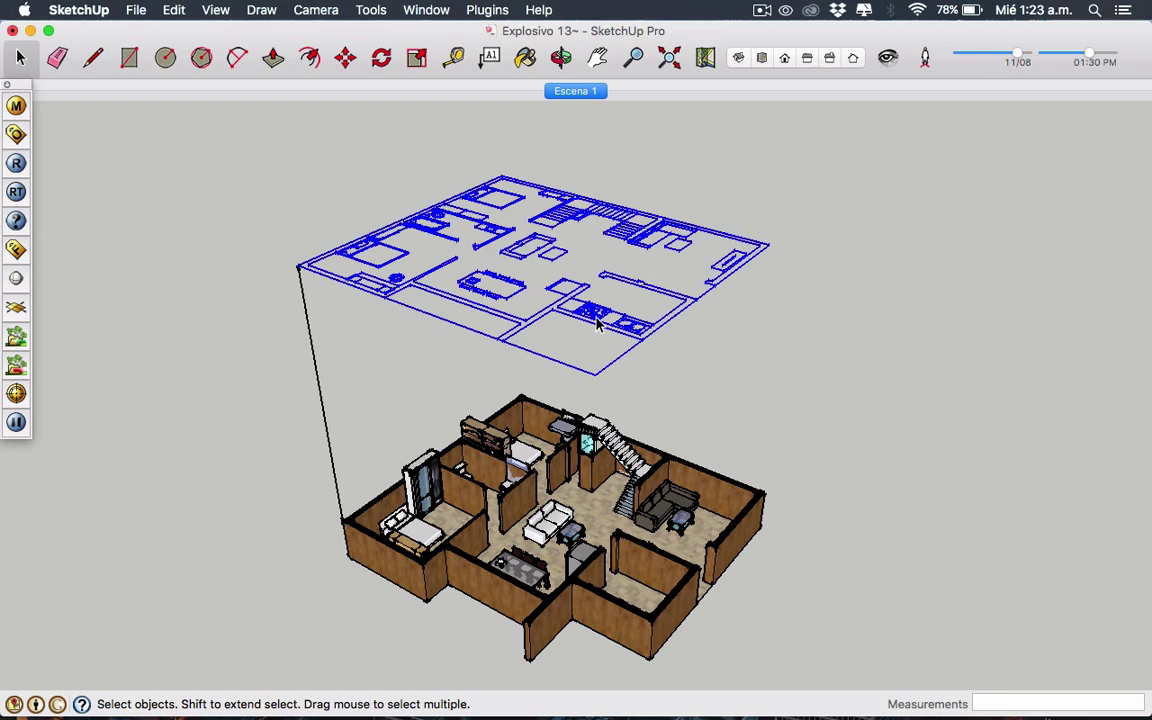
key("m")
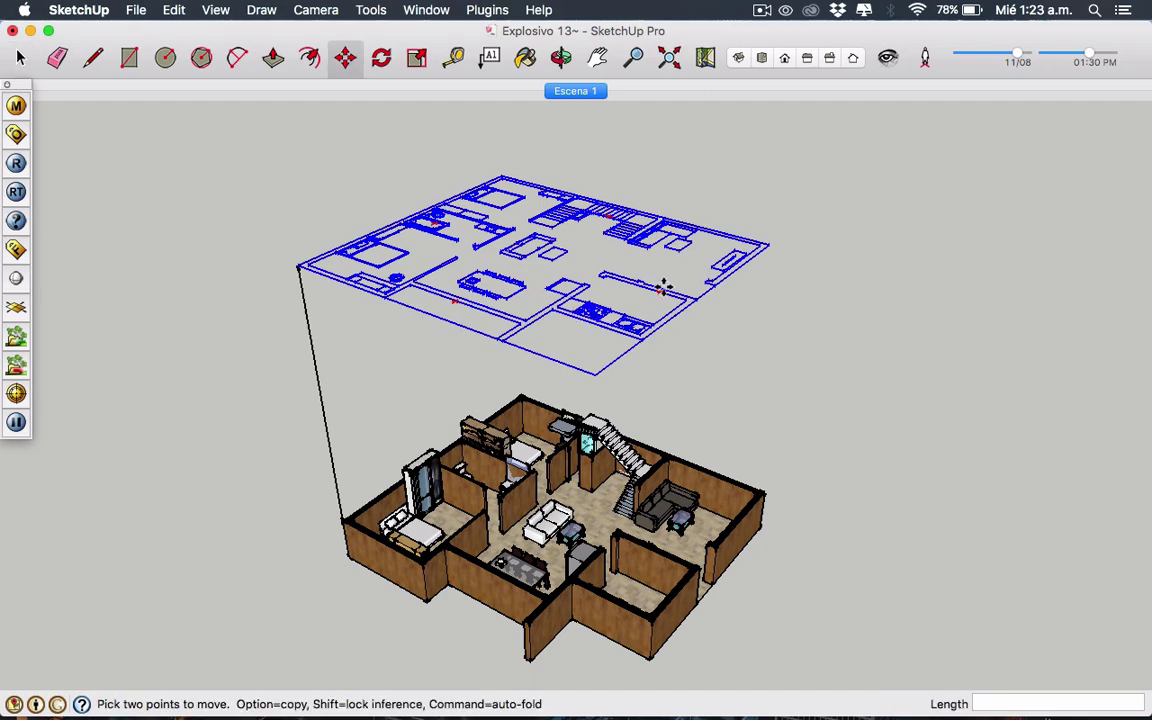
left_click(575, 310)
left_click(838, 224)
key("space")
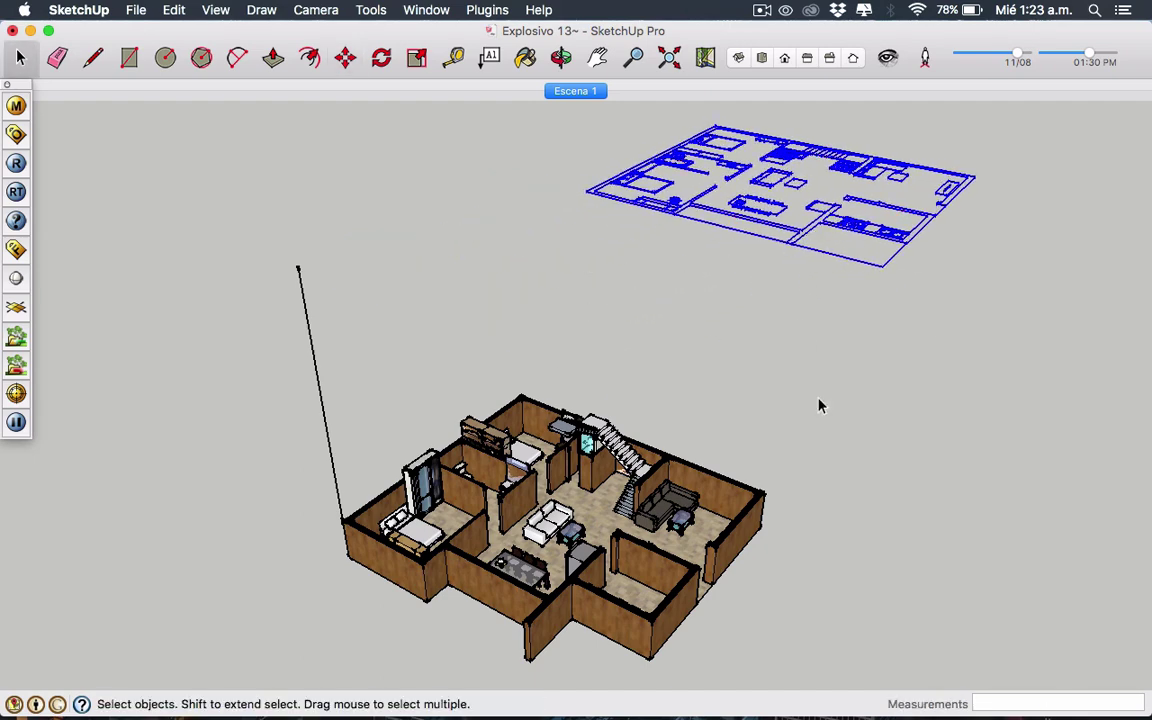
left_click(818, 405)
left_click(620, 190)
left_click(686, 411)
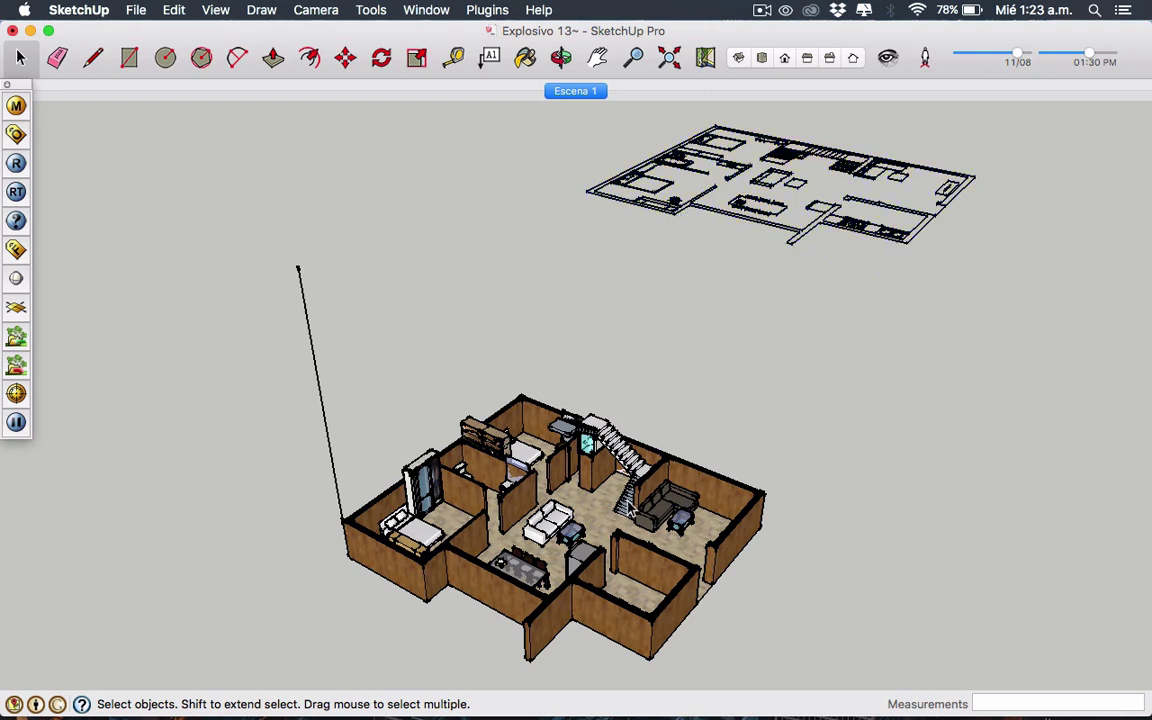
left_click(618, 186)
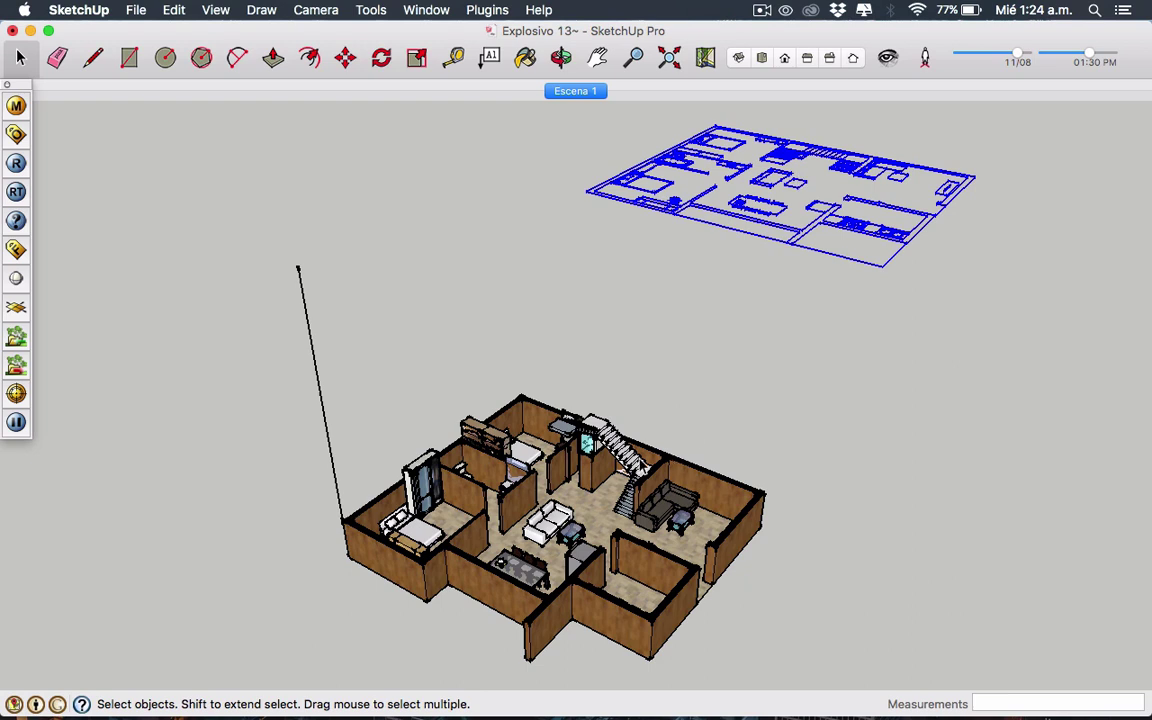
left_click(743, 233)
Move the floor plan so its left corner snaps onto the line's top
left_click(679, 214)
key("m")
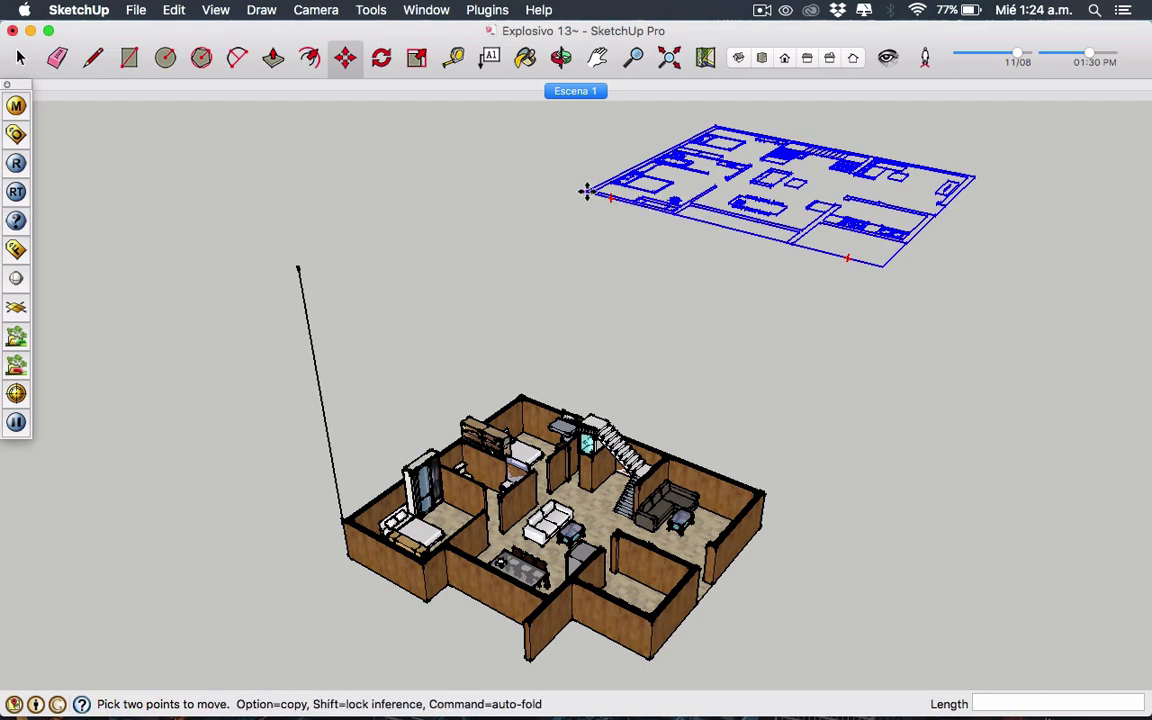
left_click(587, 192)
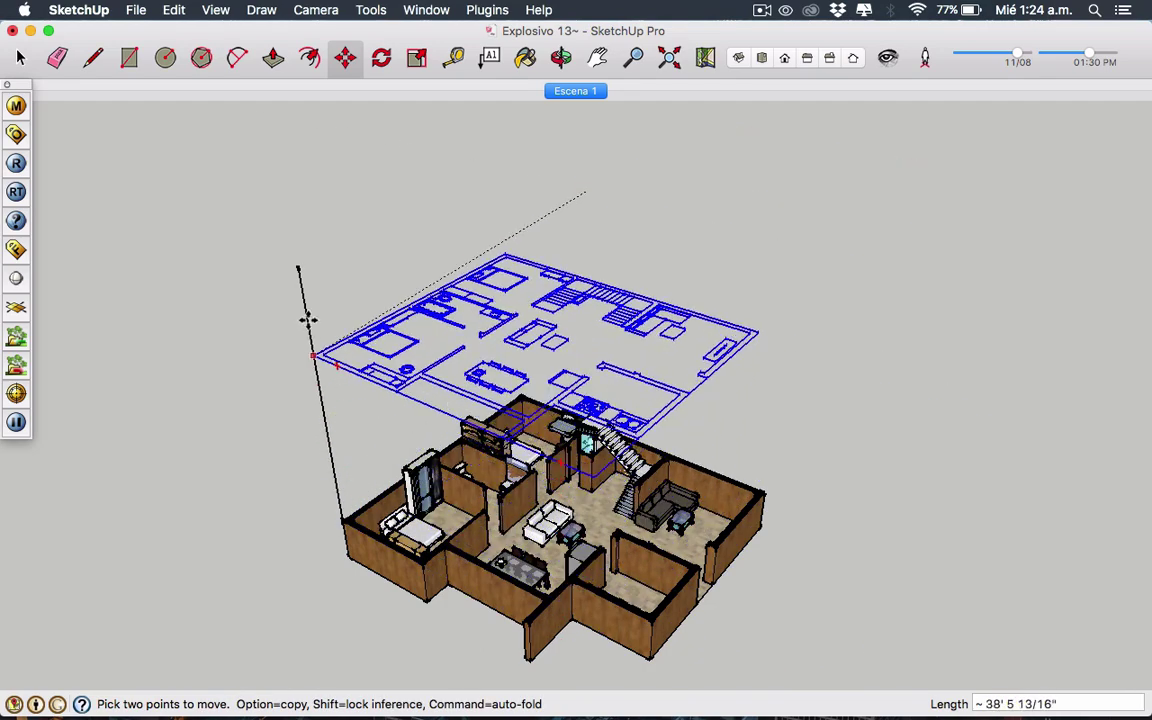
left_click(301, 262)
key("space")
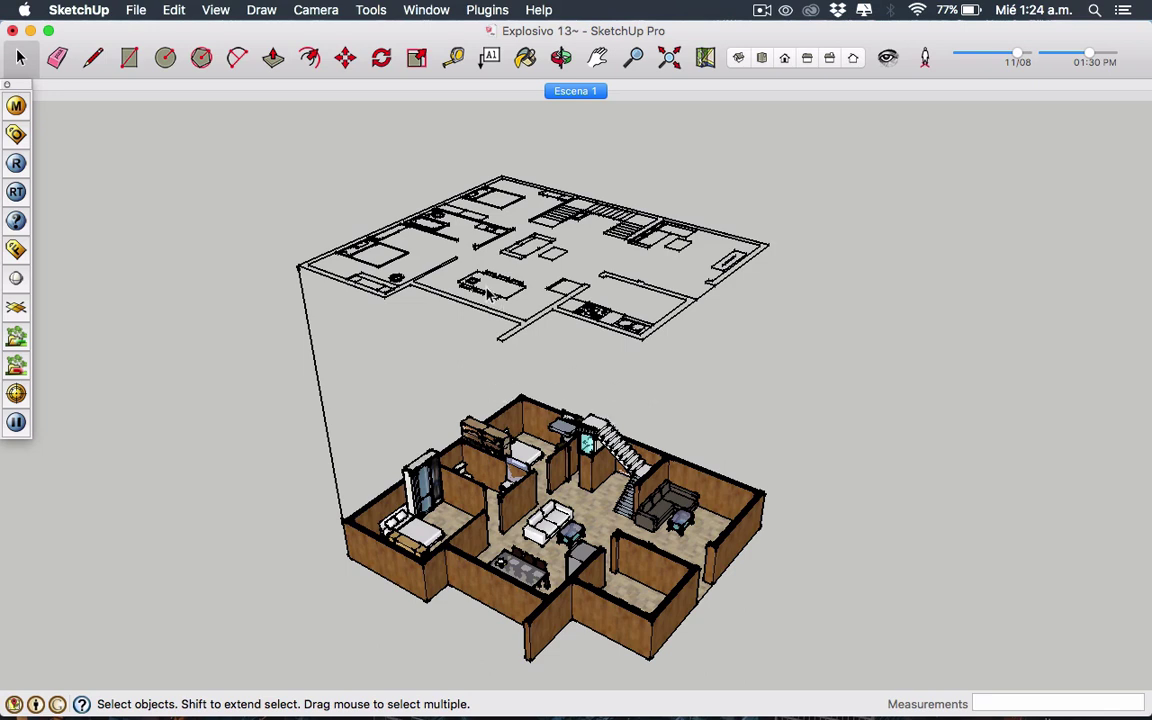
Start another move of the plan, cancel it, and re-angle the view
left_click(425, 265)
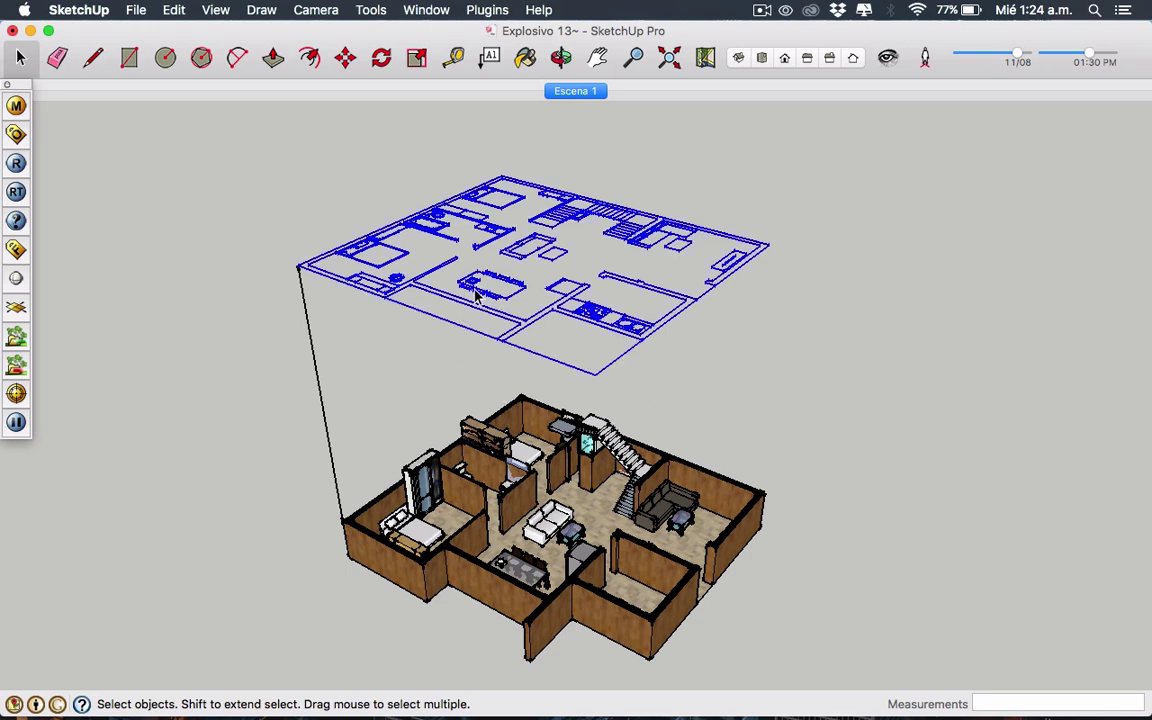
key("m")
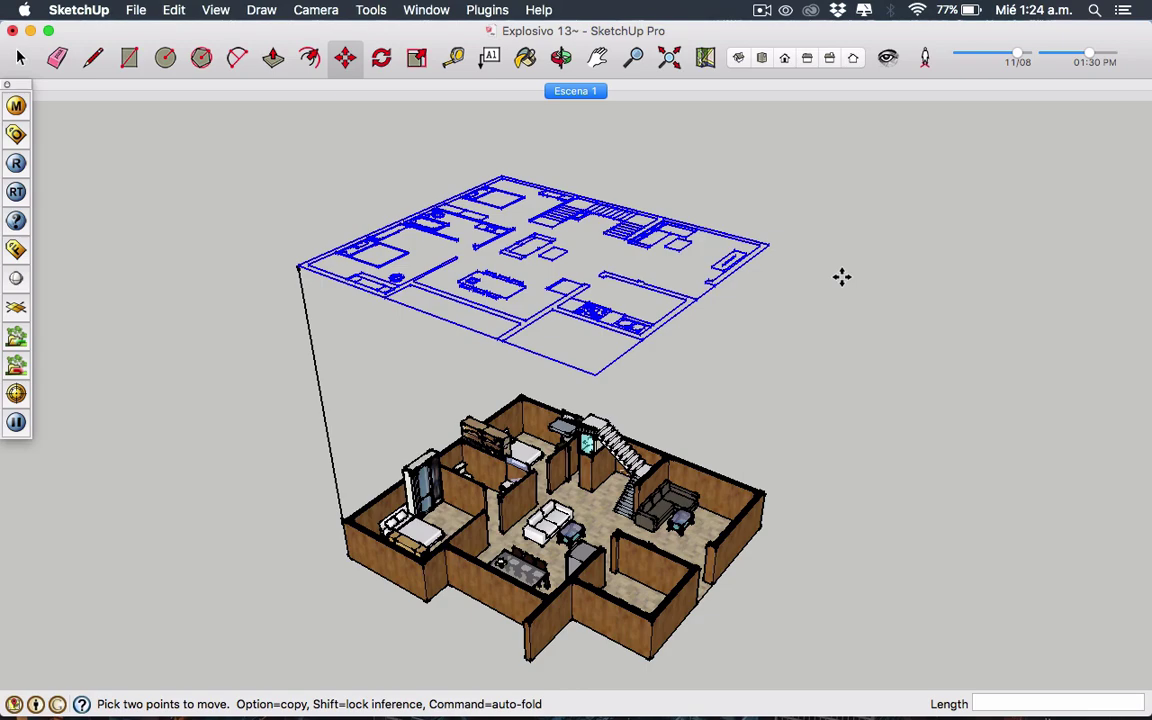
left_click(841, 277)
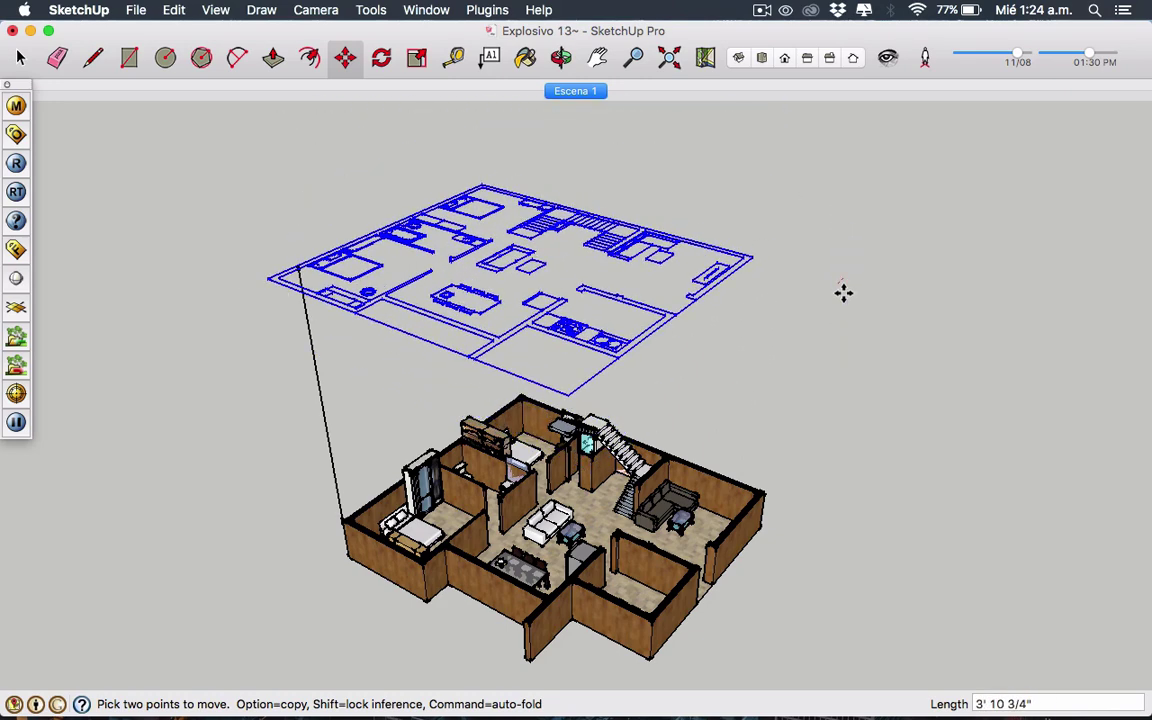
key("XF86MonBrightnessUp")
key("space")
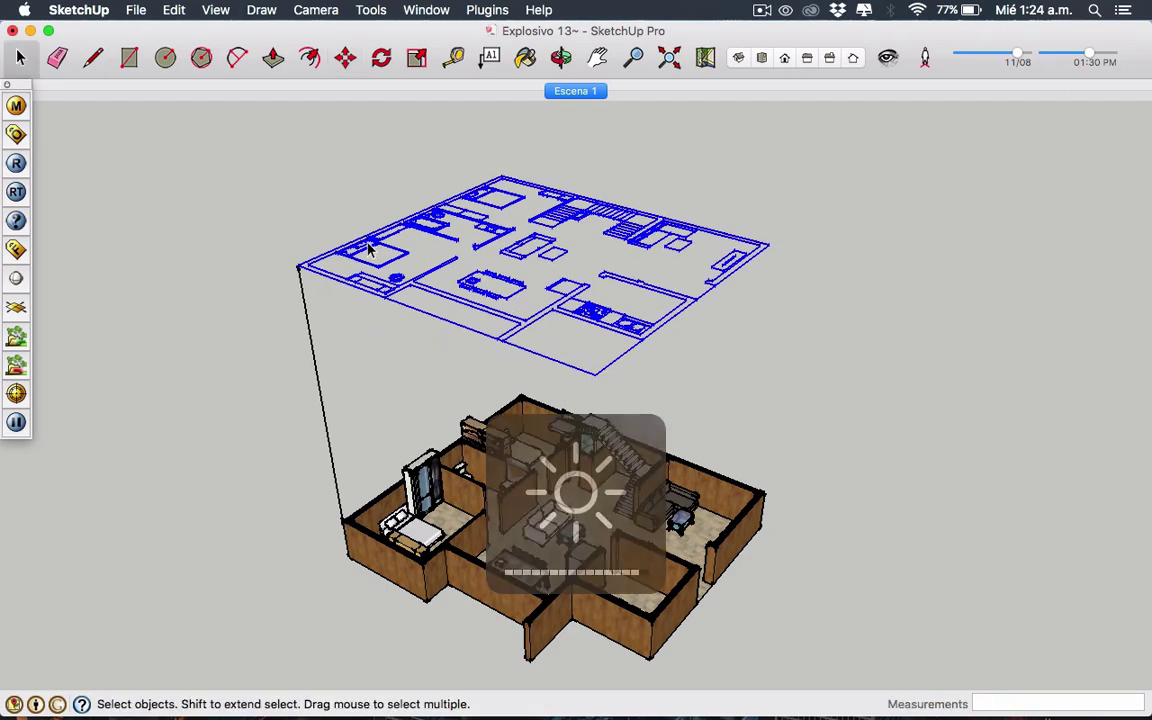
middle_click_drag(313, 281, 600, 408)
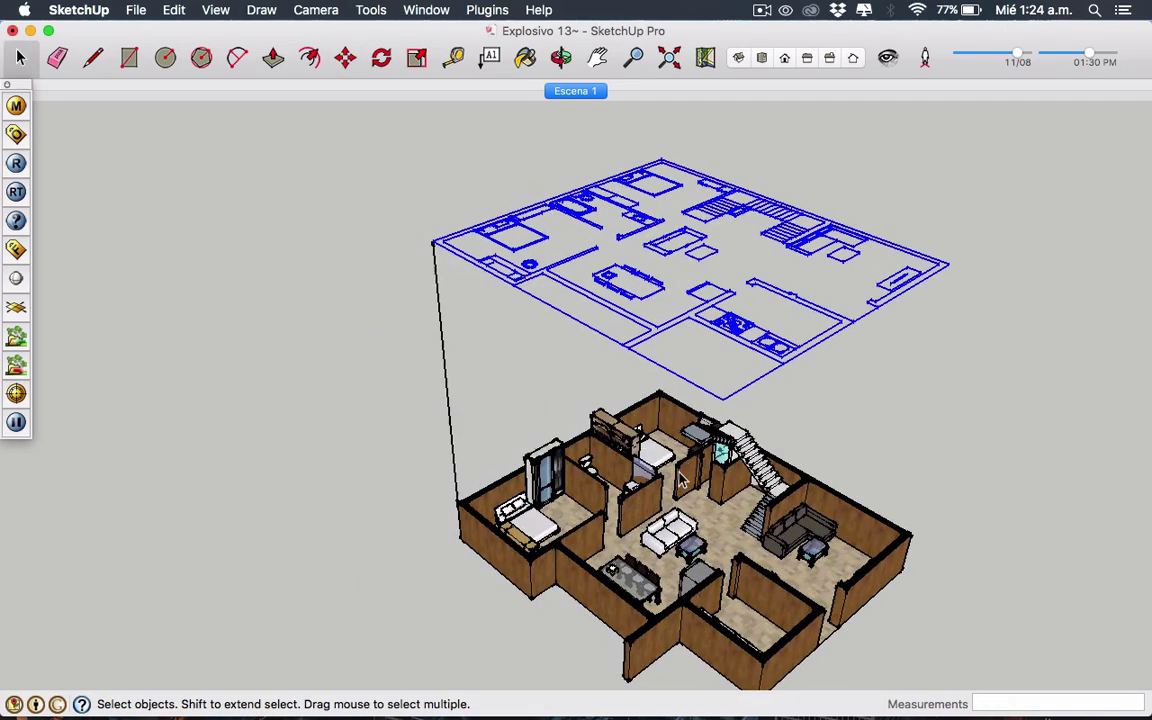
middle_click_drag(757, 572, 742, 546, "shift")
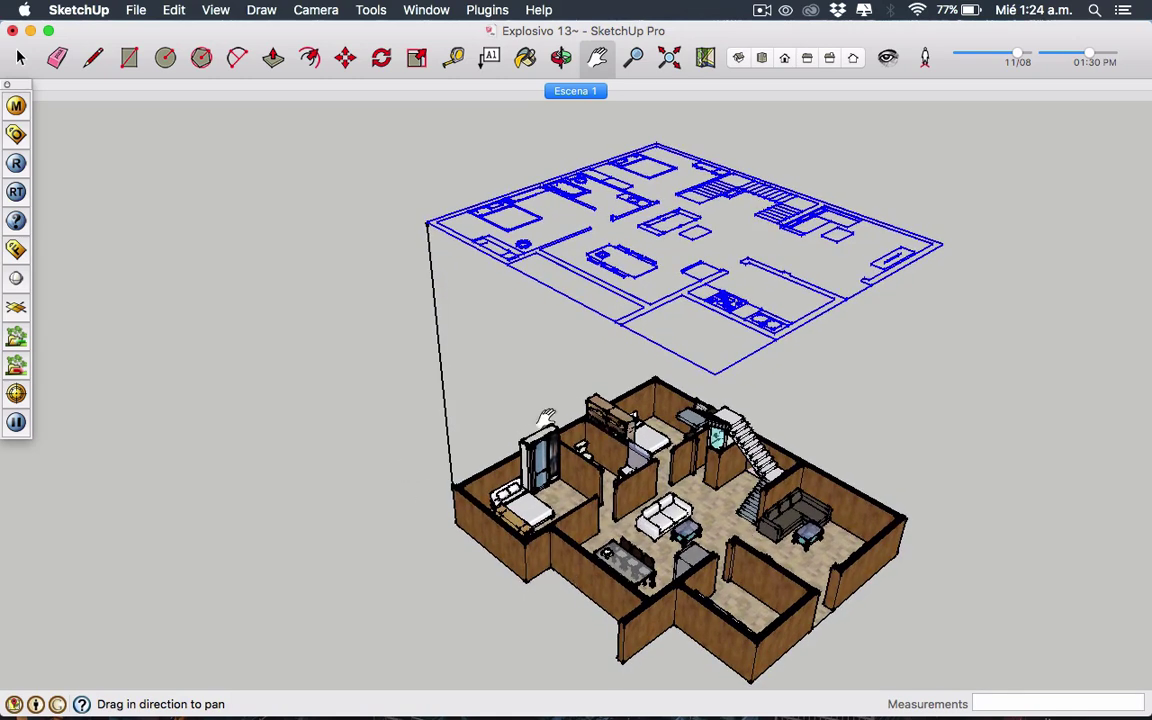
Select and delete the vertical connecting line
key("space")
left_click(390, 335)
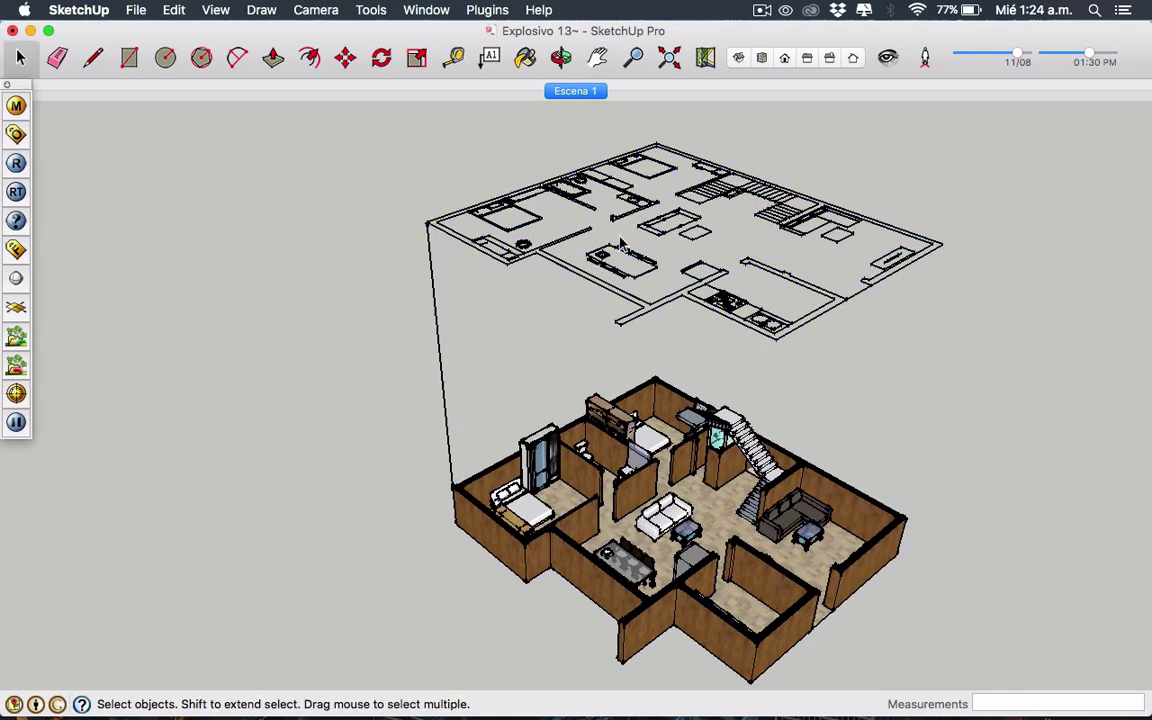
left_click_drag(965, 692, 262, 376)
left_click(478, 356)
left_click_drag(478, 356, 347, 339)
key("Delete")
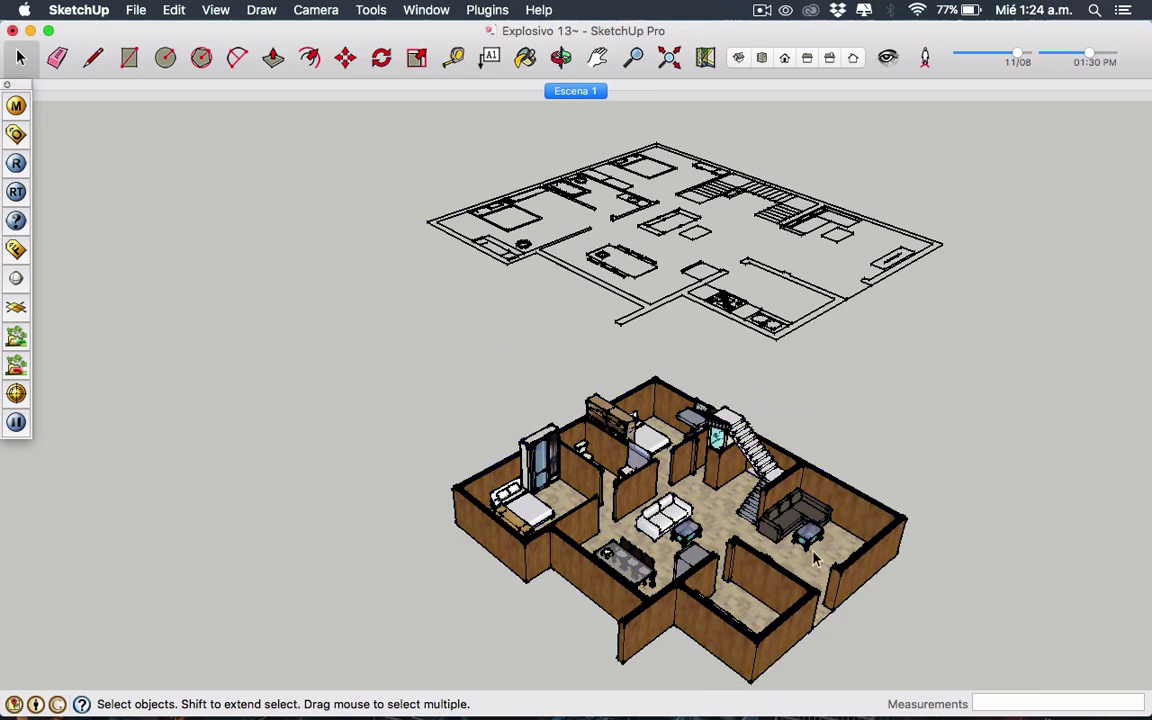
Hide the furnished house group from its context menu
left_click(798, 553)
right_click(798, 553)
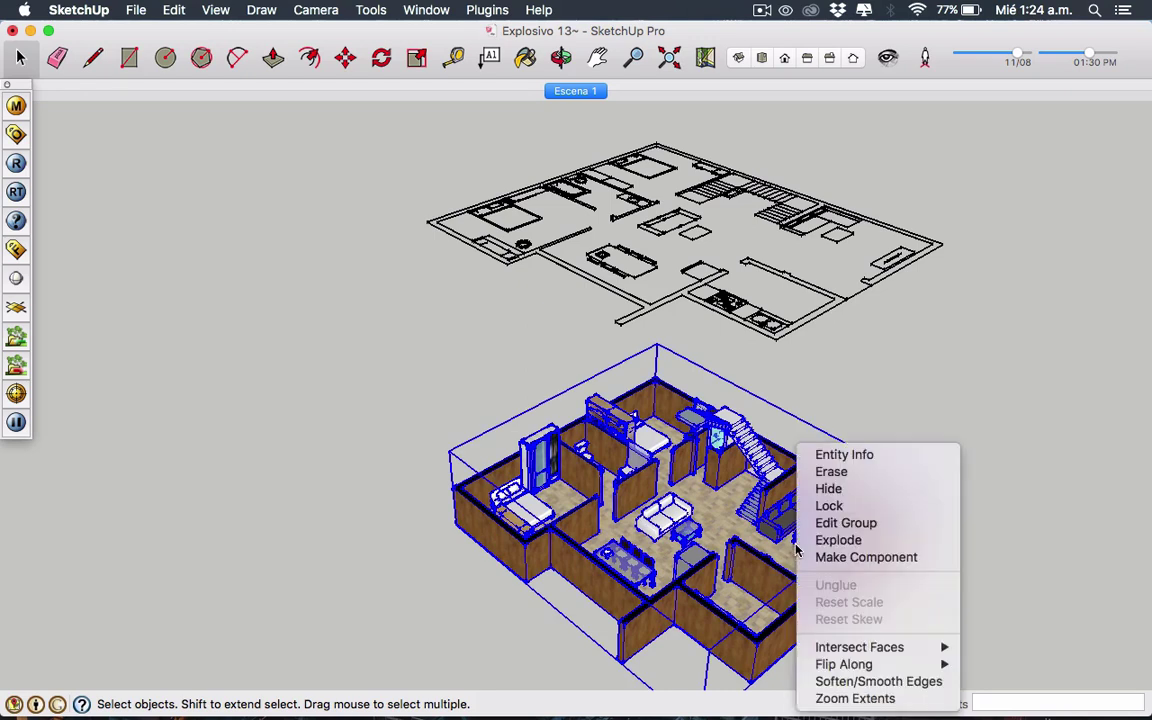
left_click(848, 489)
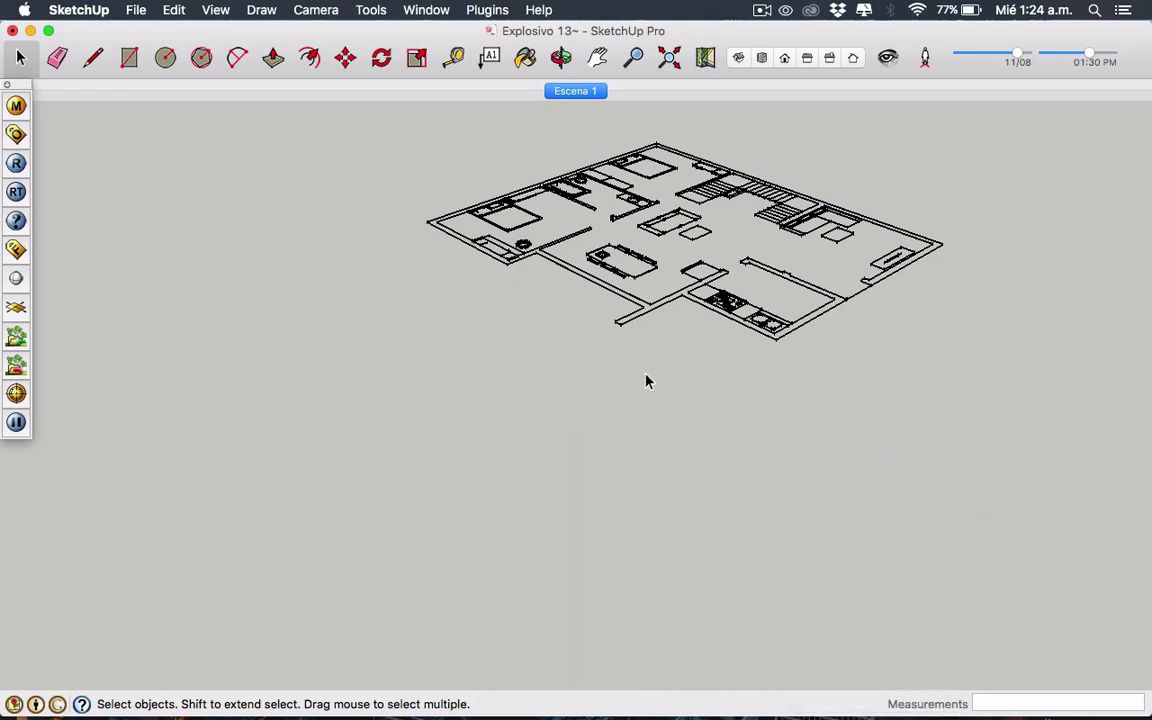
left_click(136, 9)
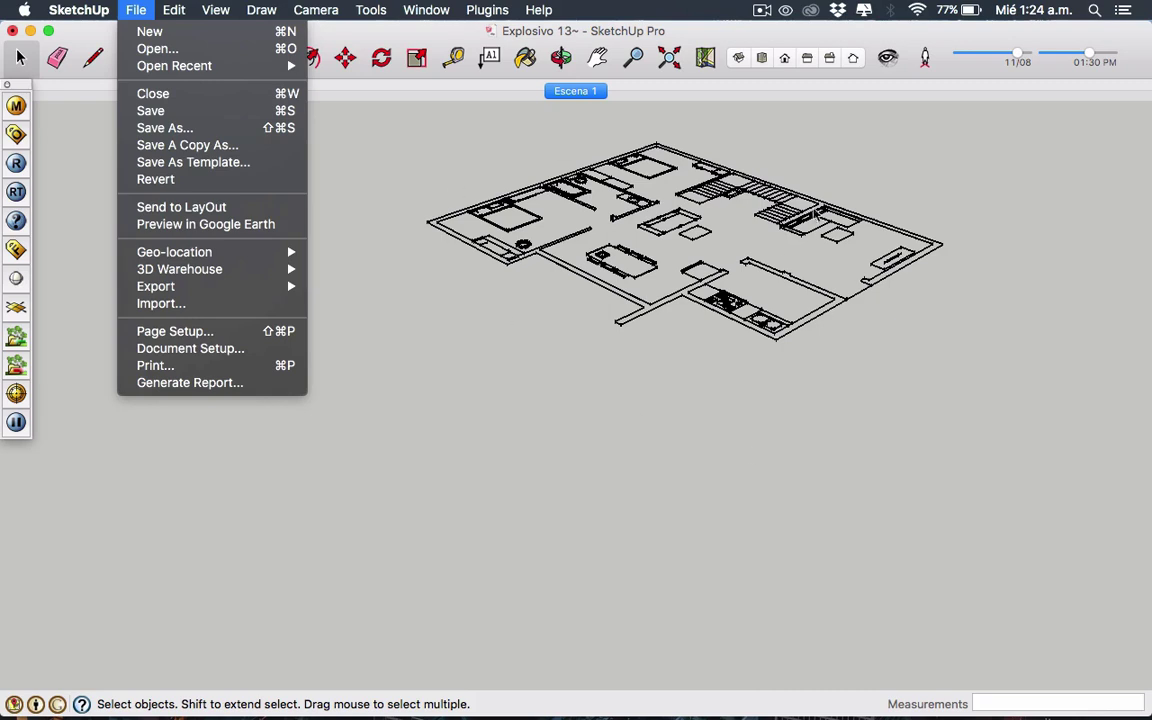
mouse_move(156, 286)
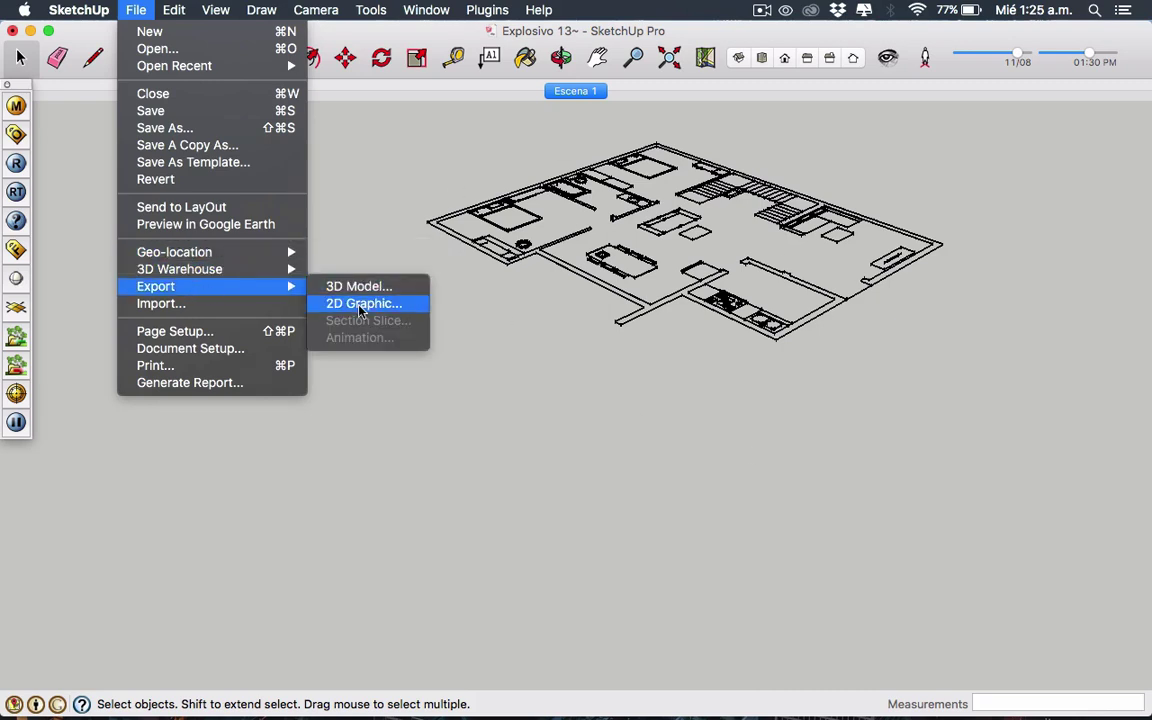
Start a 2D Graphic export of the view, then cancel it
left_click(360, 303)
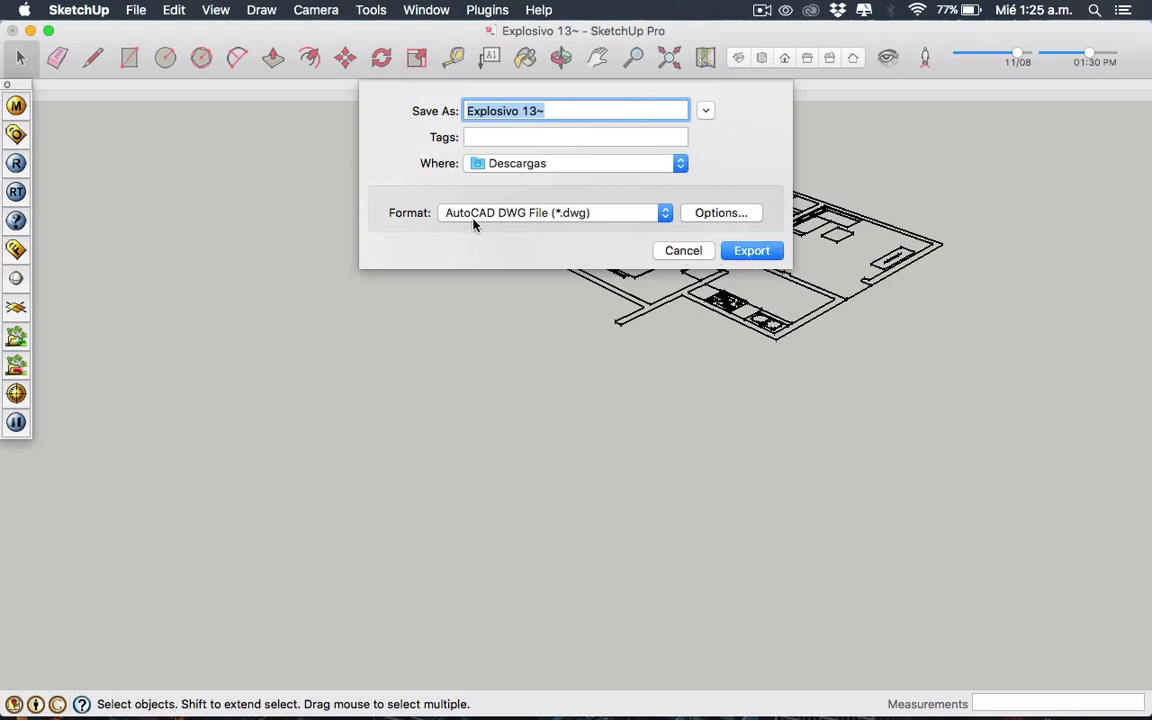
left_click(683, 251)
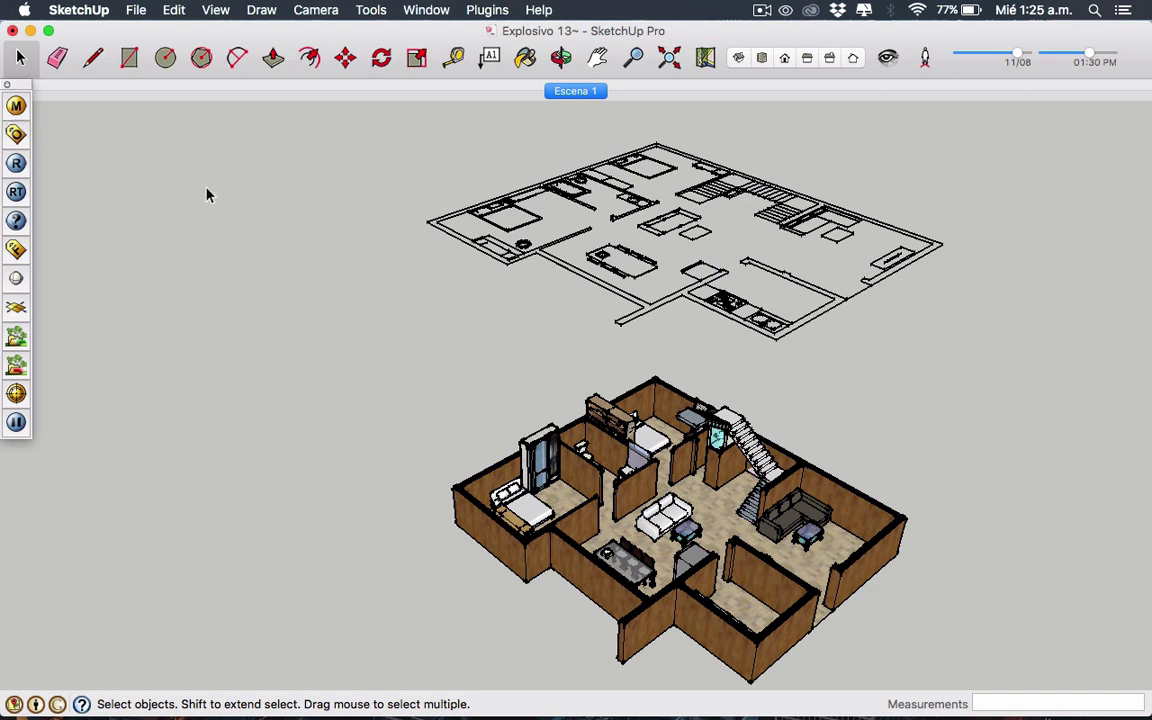
scroll(737, 497, "up", 1)
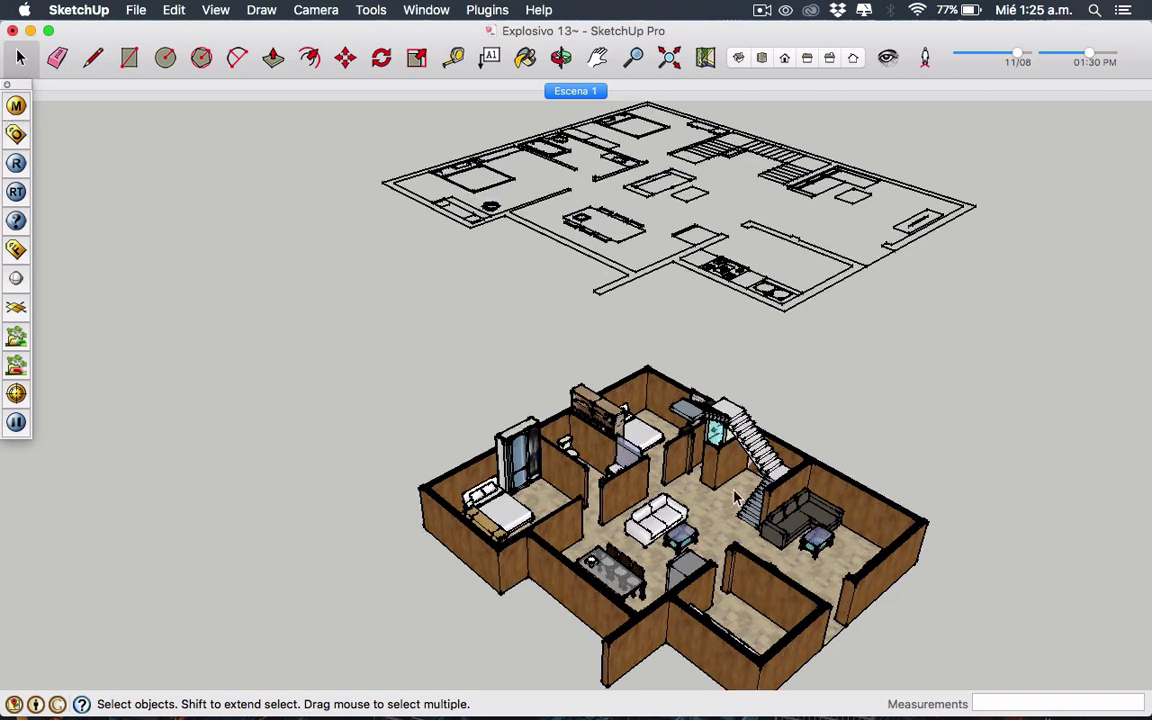
Show the Escena 1 scene, then open the 1.25.23 a.m. screenshot in Photoshop with its embedded profile
left_click(592, 91)
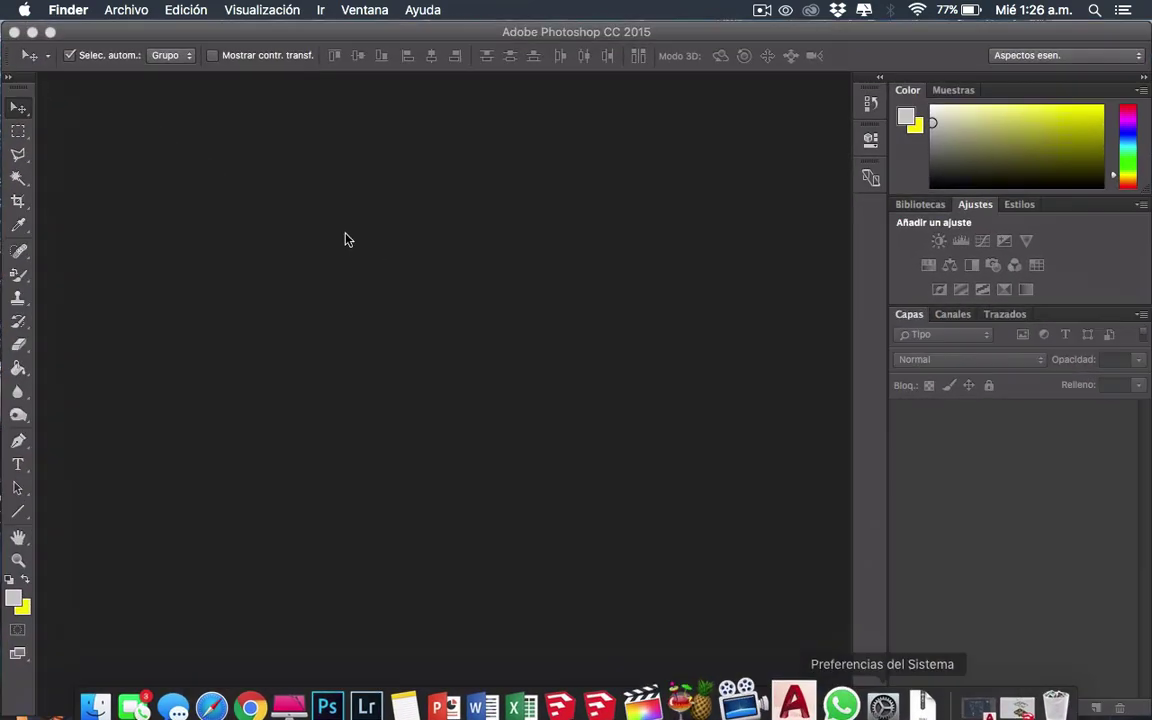
left_click(177, 11)
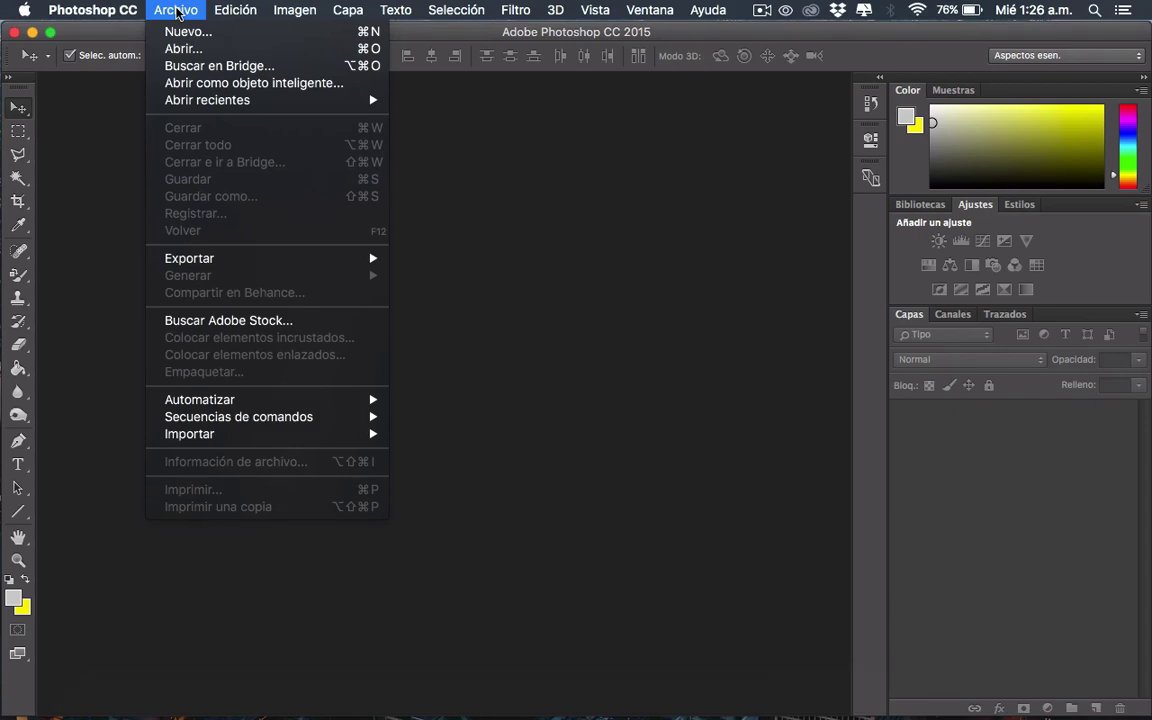
left_click(183, 48)
scroll(460, 300, "down", 4)
left_click(460, 357)
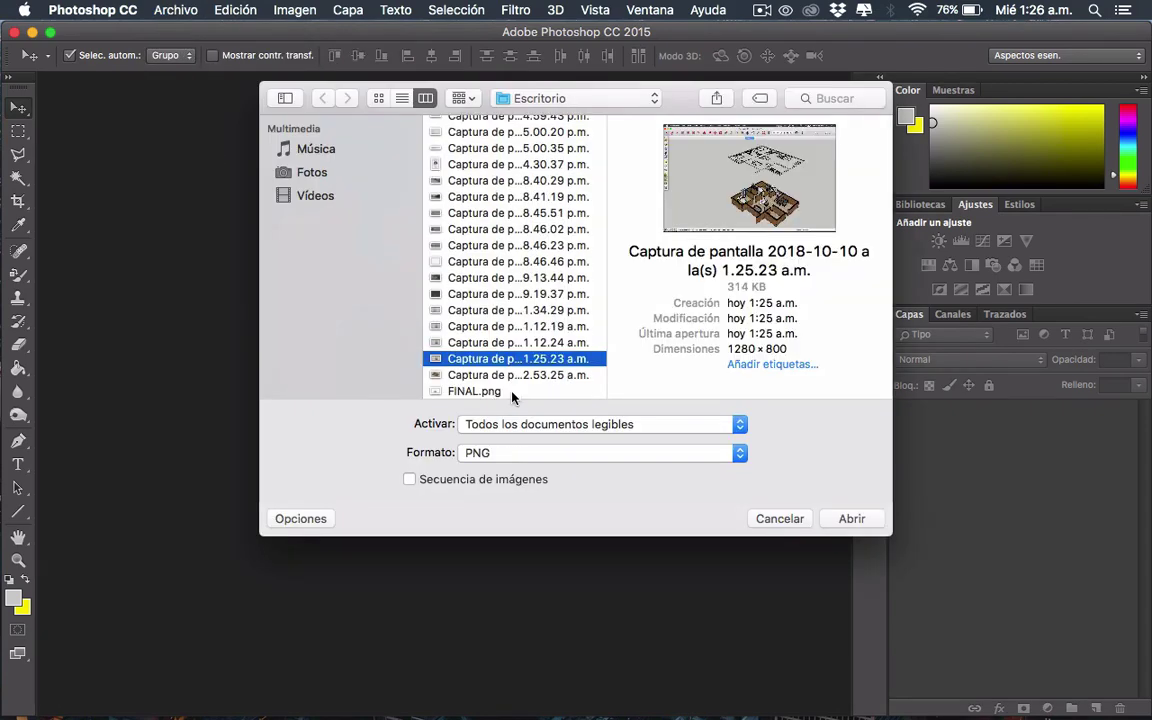
key("space")
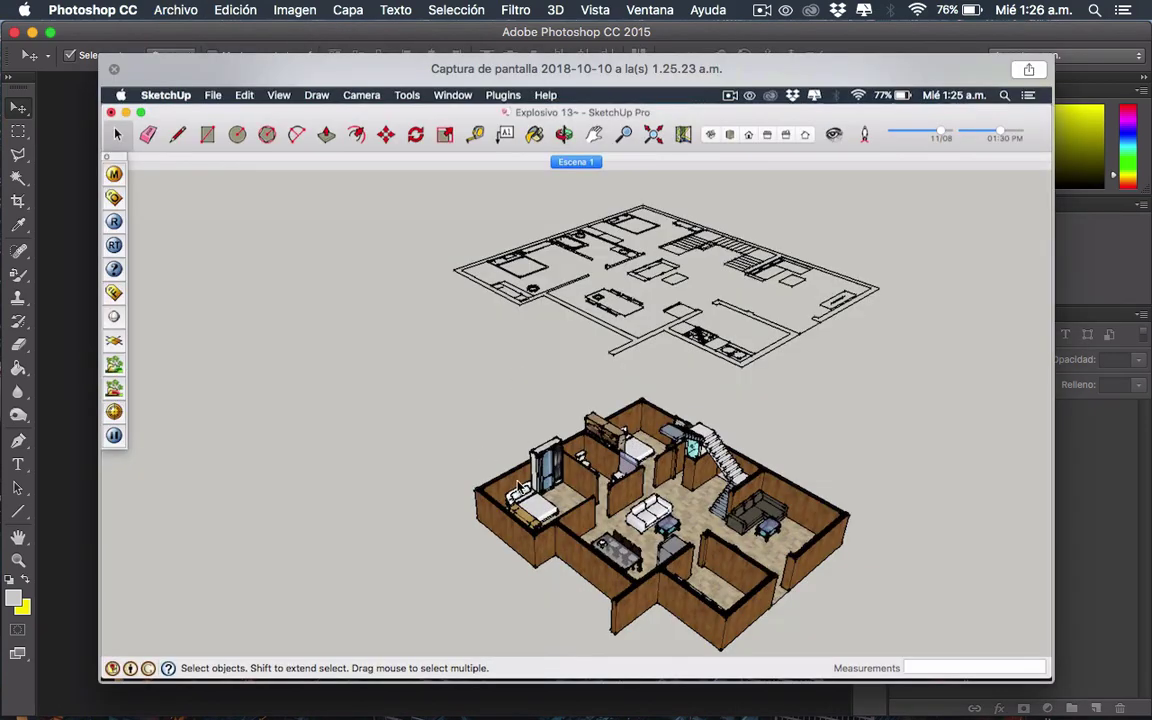
key("space")
left_click(848, 517)
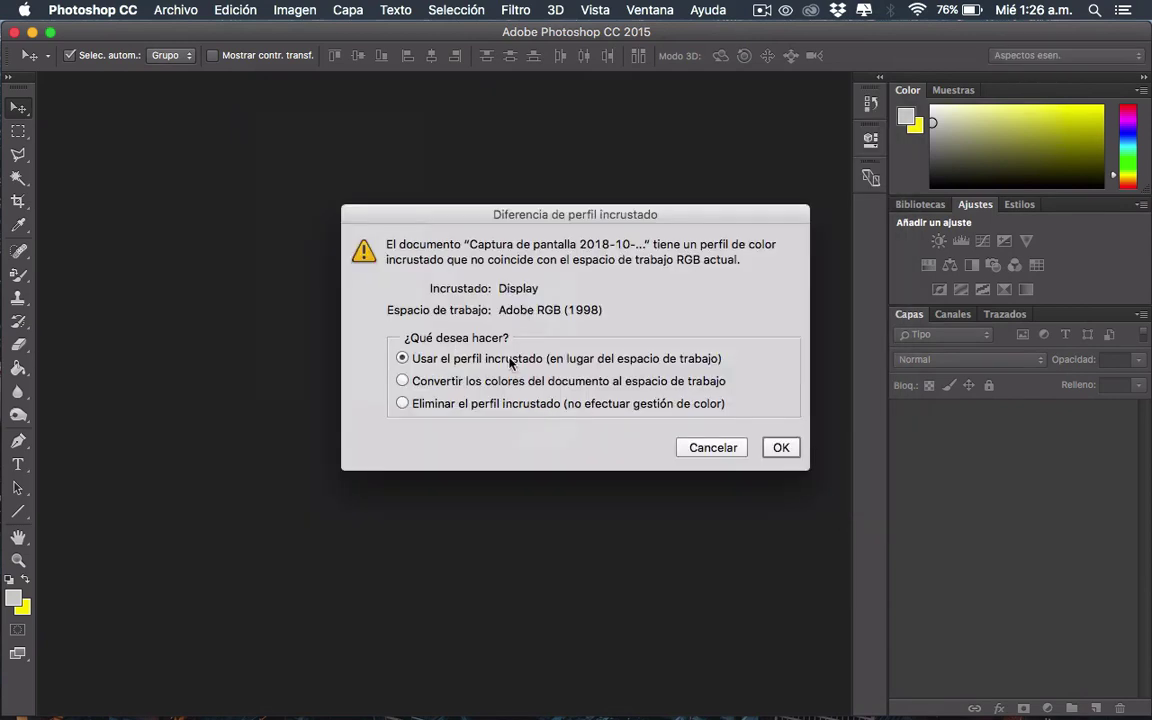
left_click(789, 450)
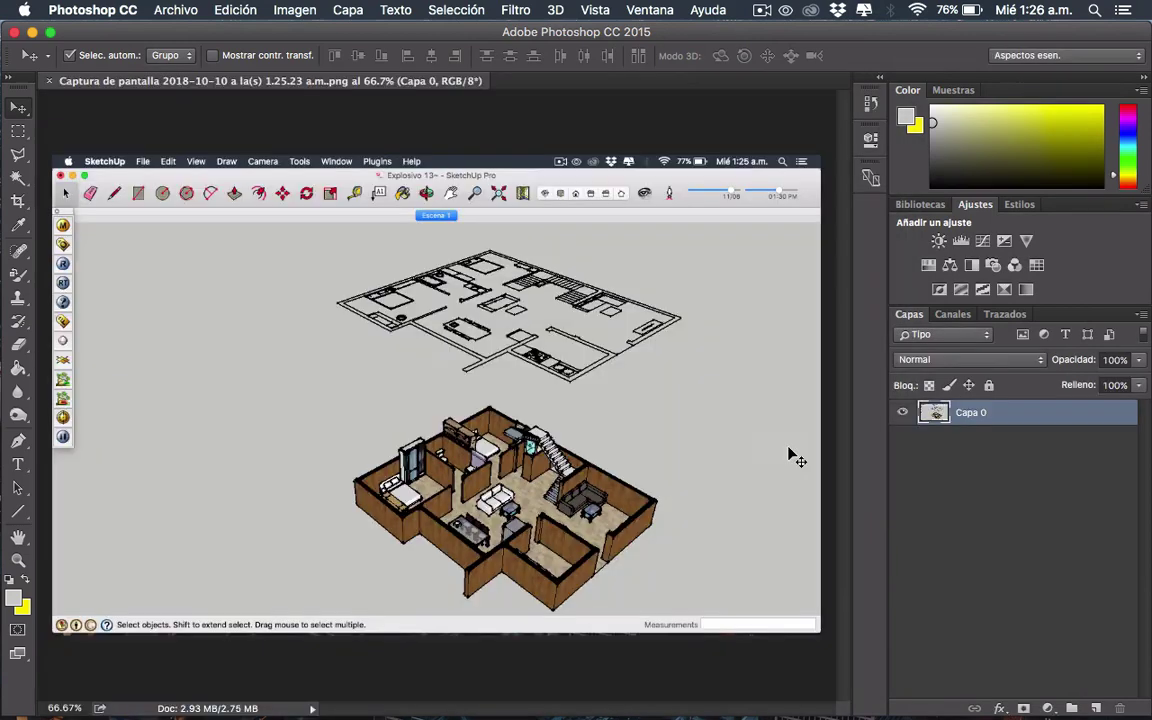
Crop the screenshot tightly around the floating plan and furnished house
left_click(19, 200)
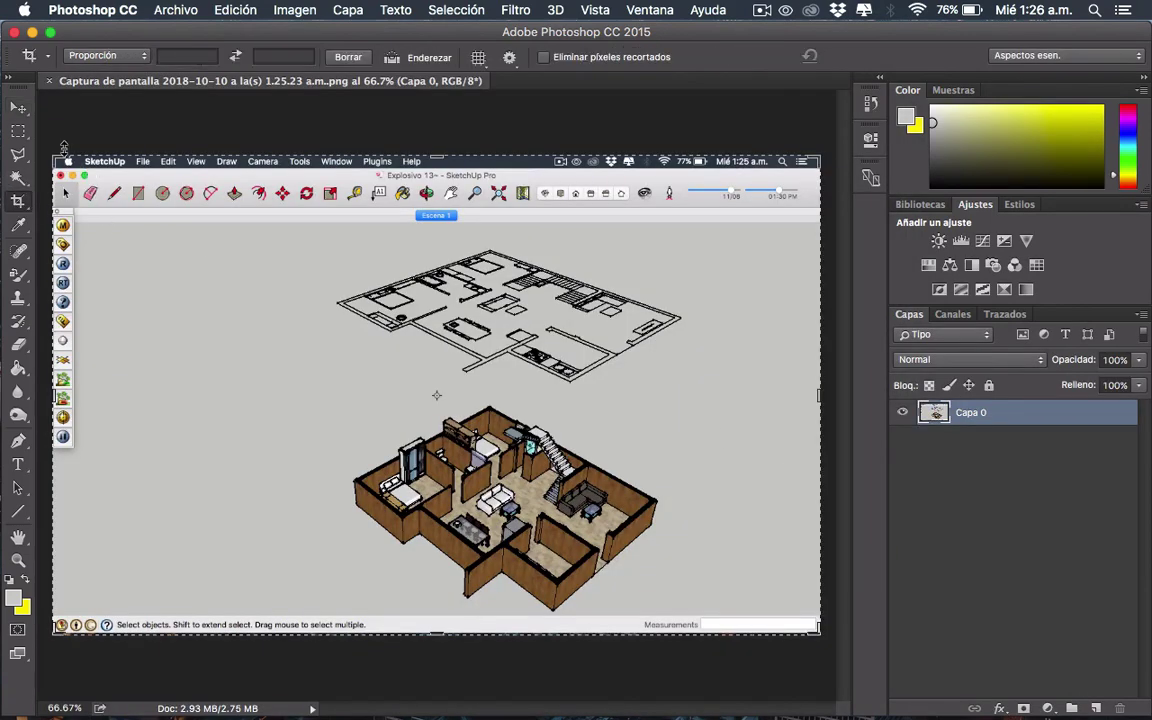
left_click_drag(53, 158, 189, 194)
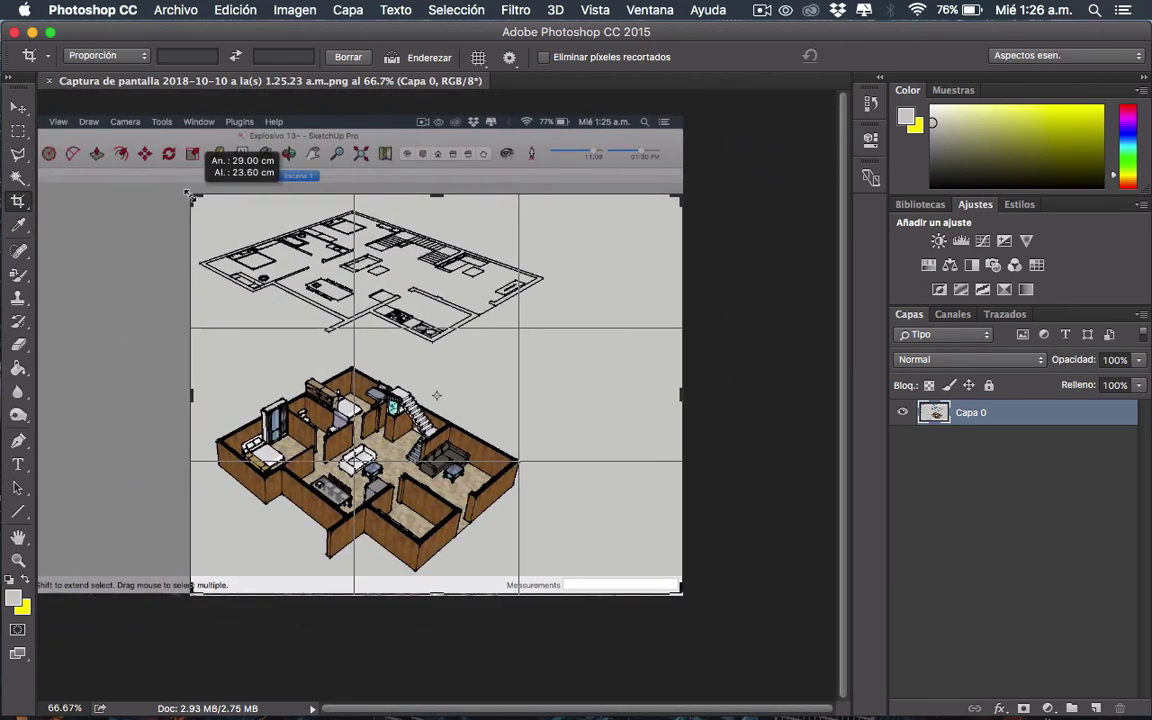
left_click_drag(189, 194, 193, 198)
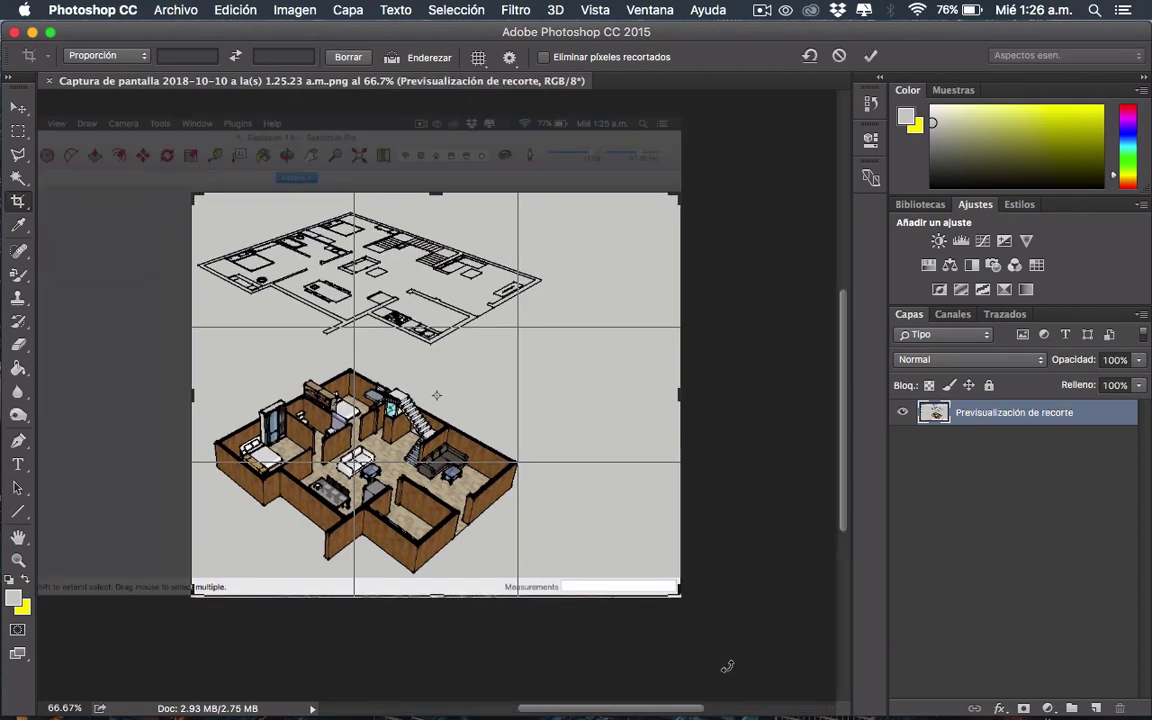
left_click_drag(682, 592, 620, 583)
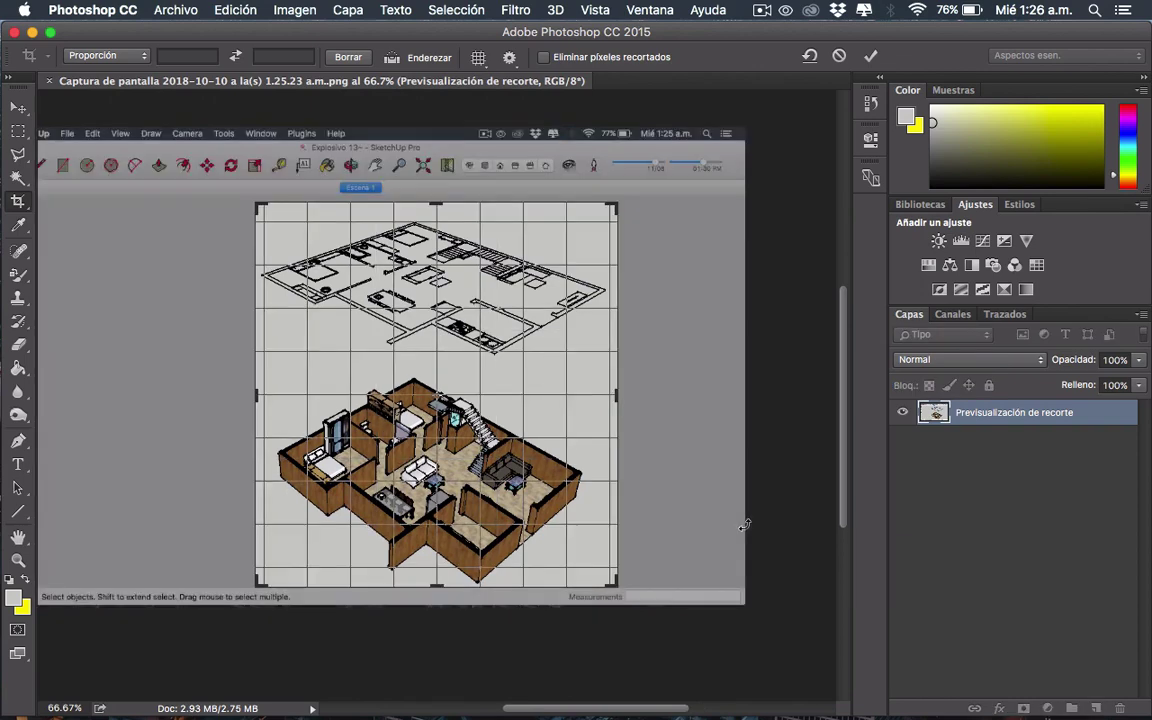
key("Return")
scroll(440, 405, "up", 2, "alt")
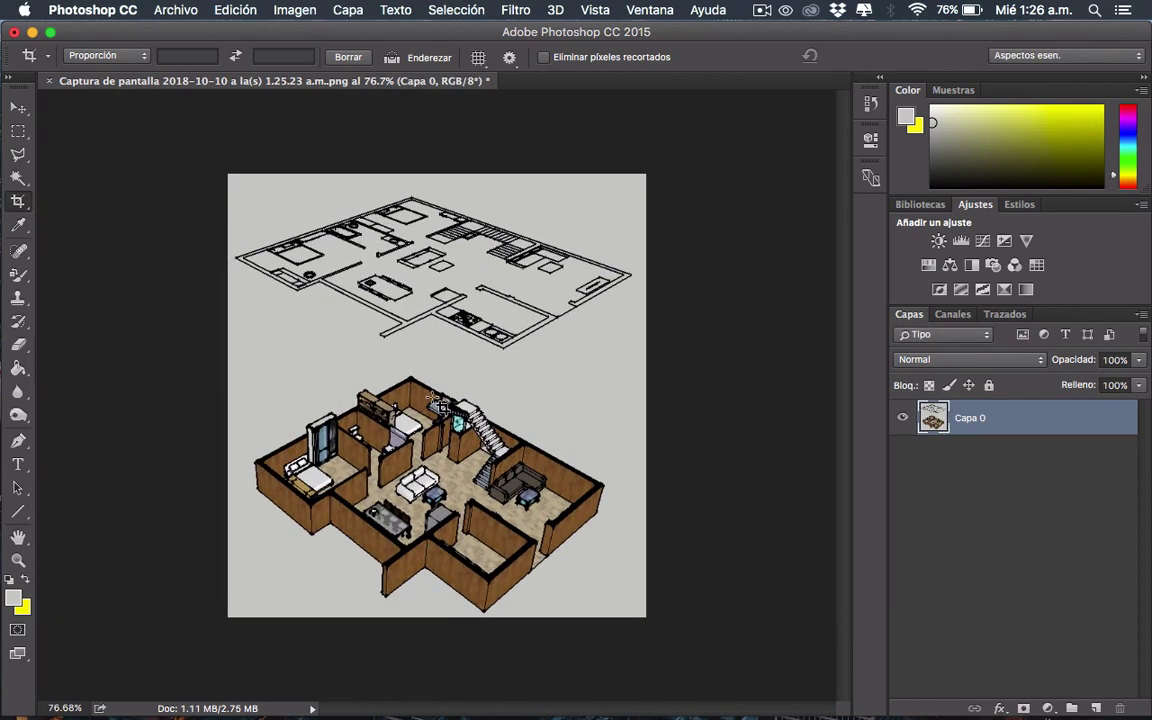
Open Explosivo 13~.dwg from the Descargas folder in AutoCAD
key("ctrl+Up")
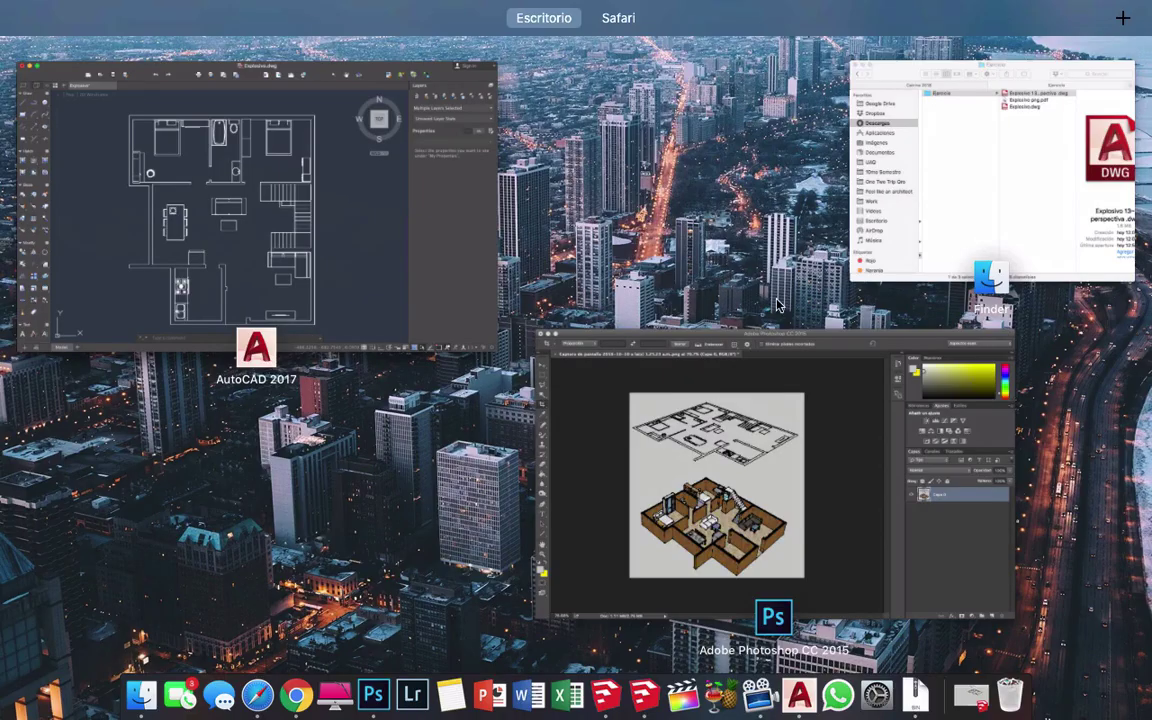
left_click(905, 228)
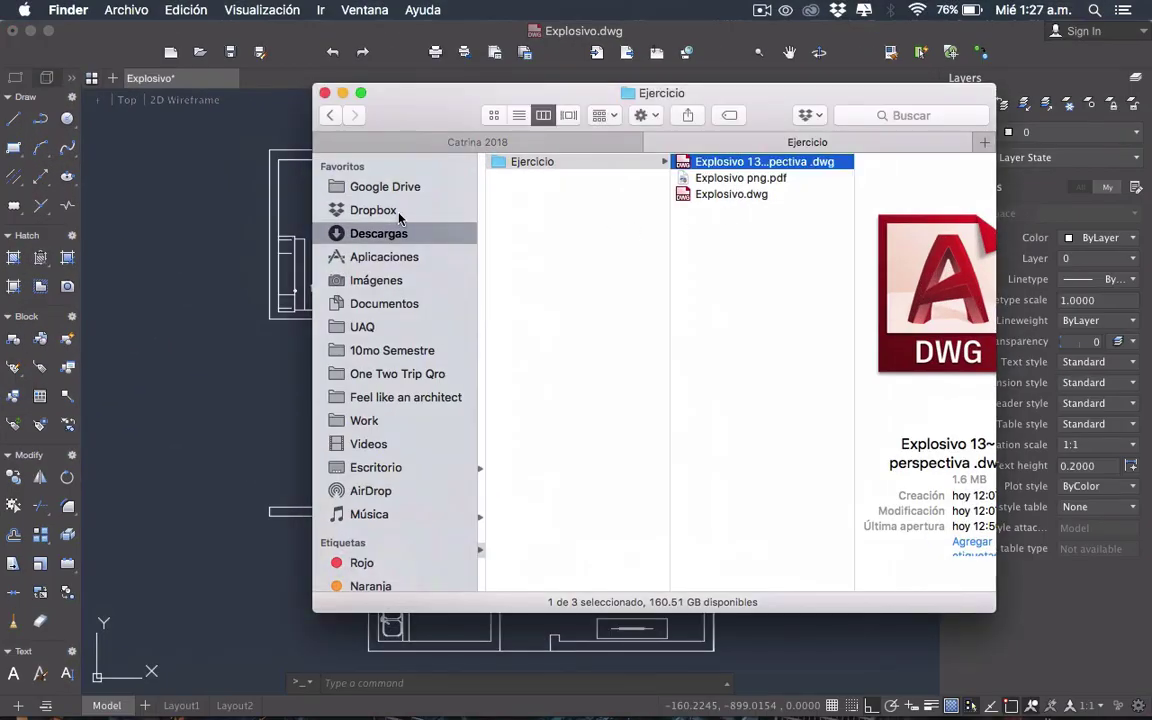
left_click(328, 228)
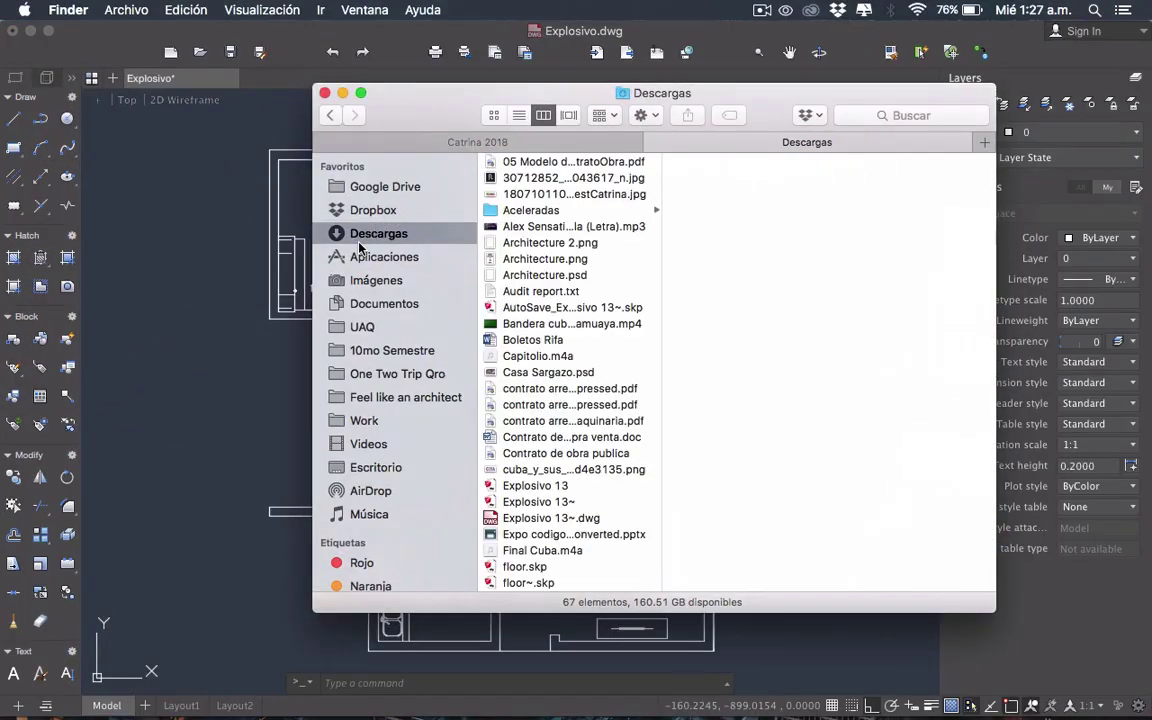
left_click(548, 520)
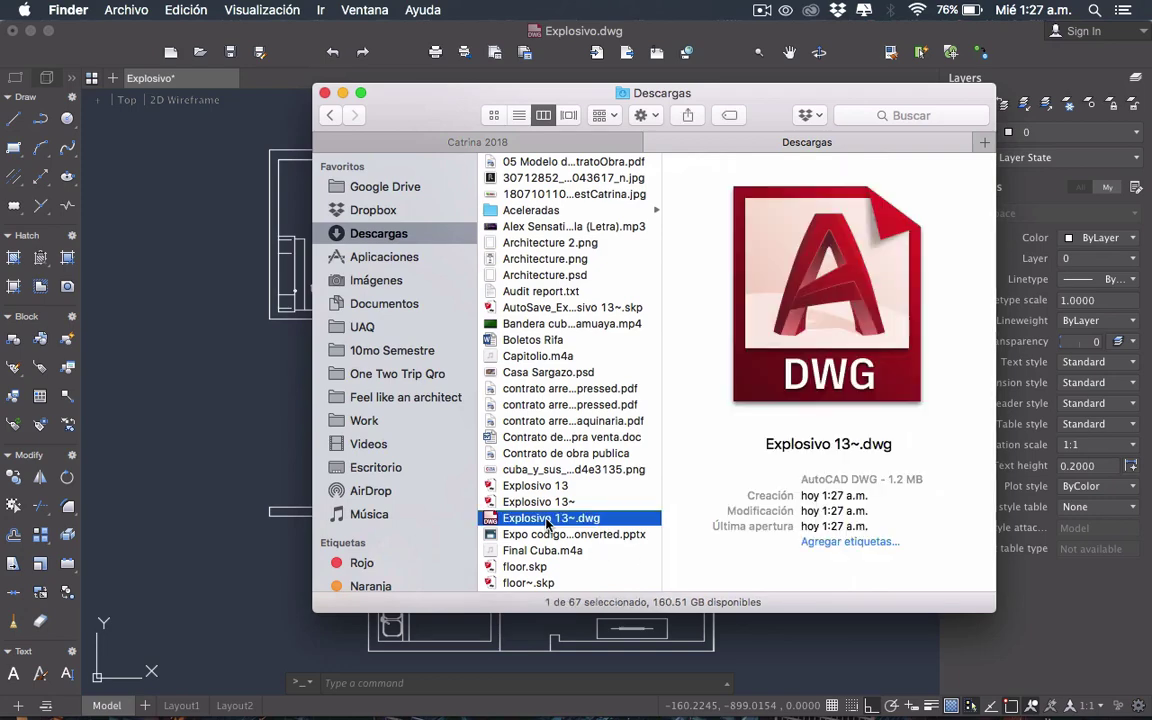
double_click(548, 519)
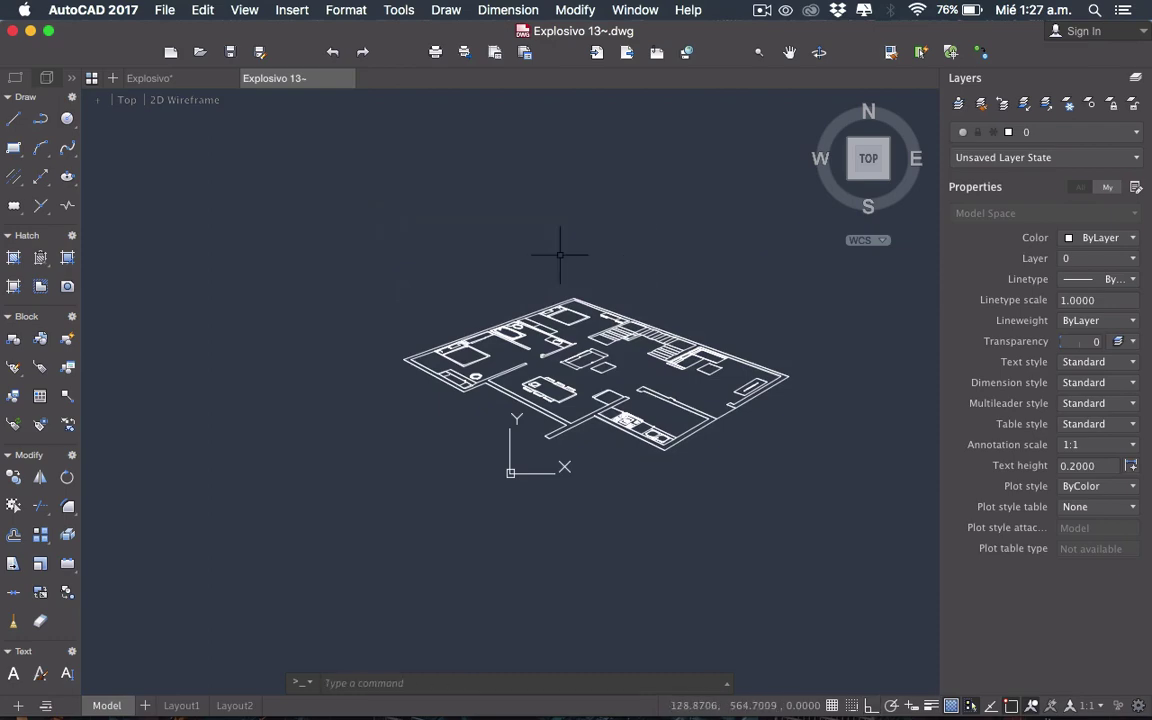
Zoom in on the plan and bring up the Print dialog
scroll(786, 382, "up", 1)
scroll(786, 382, "up", 2)
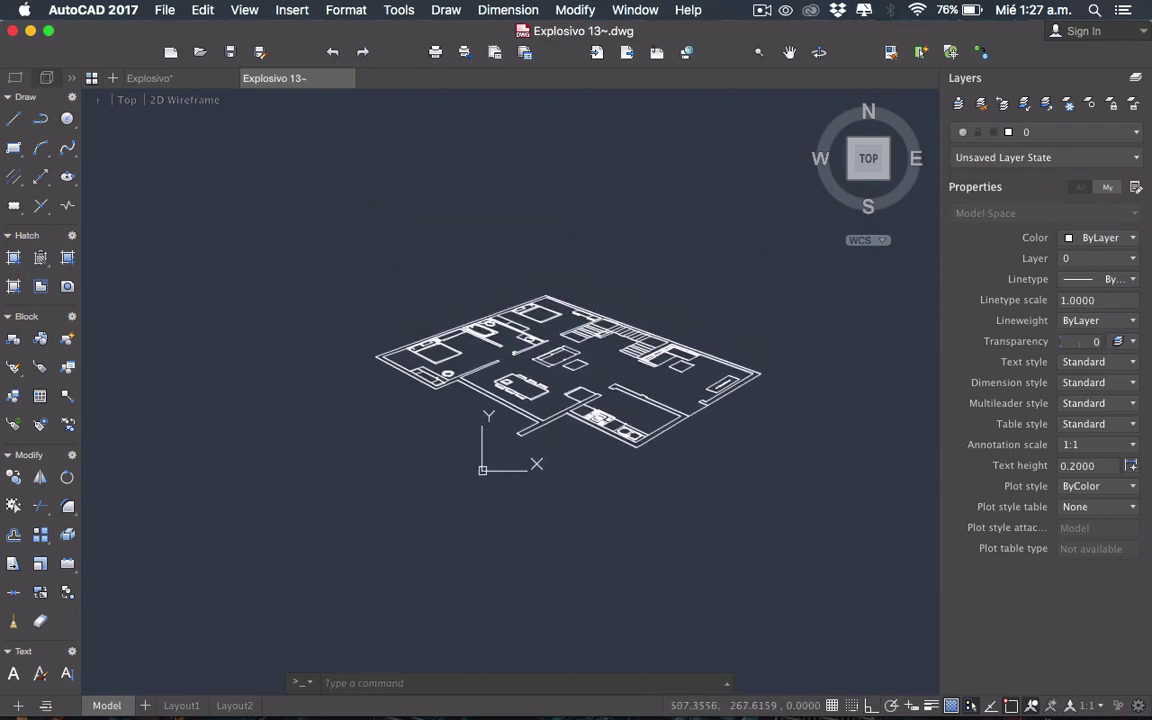
scroll(786, 382, "up", 2)
scroll(707, 360, "up", 2)
scroll(707, 360, "down", 2)
scroll(707, 360, "down", 1)
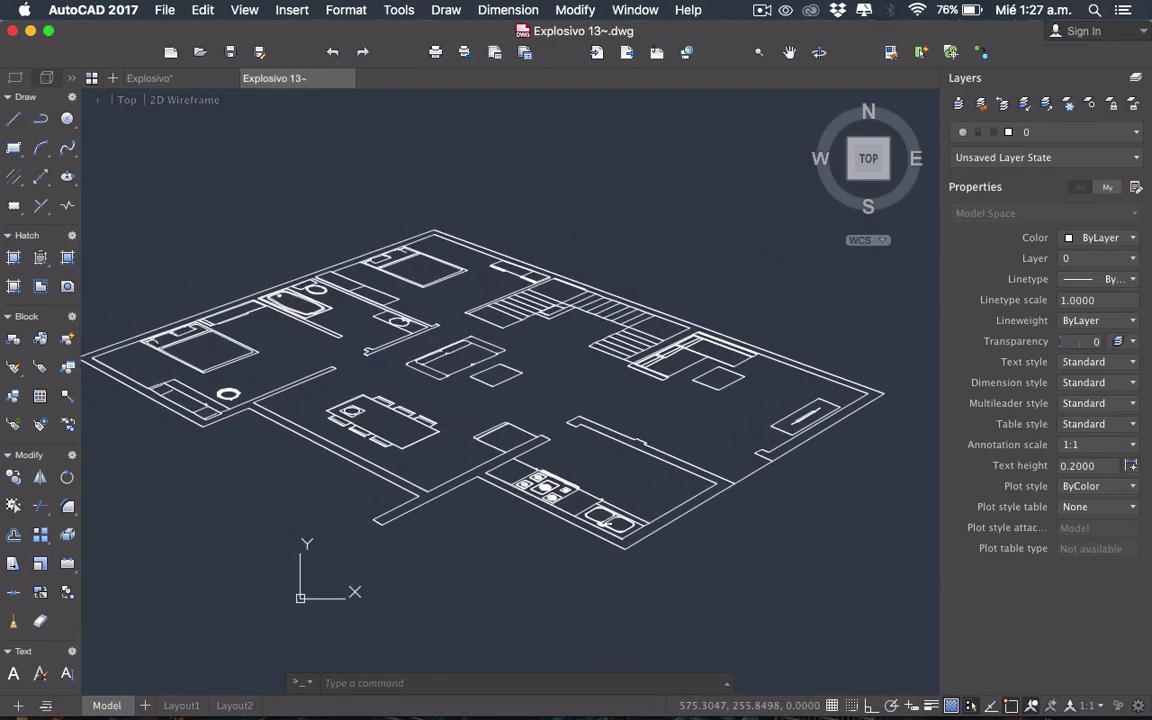
scroll(707, 360, "up", 1)
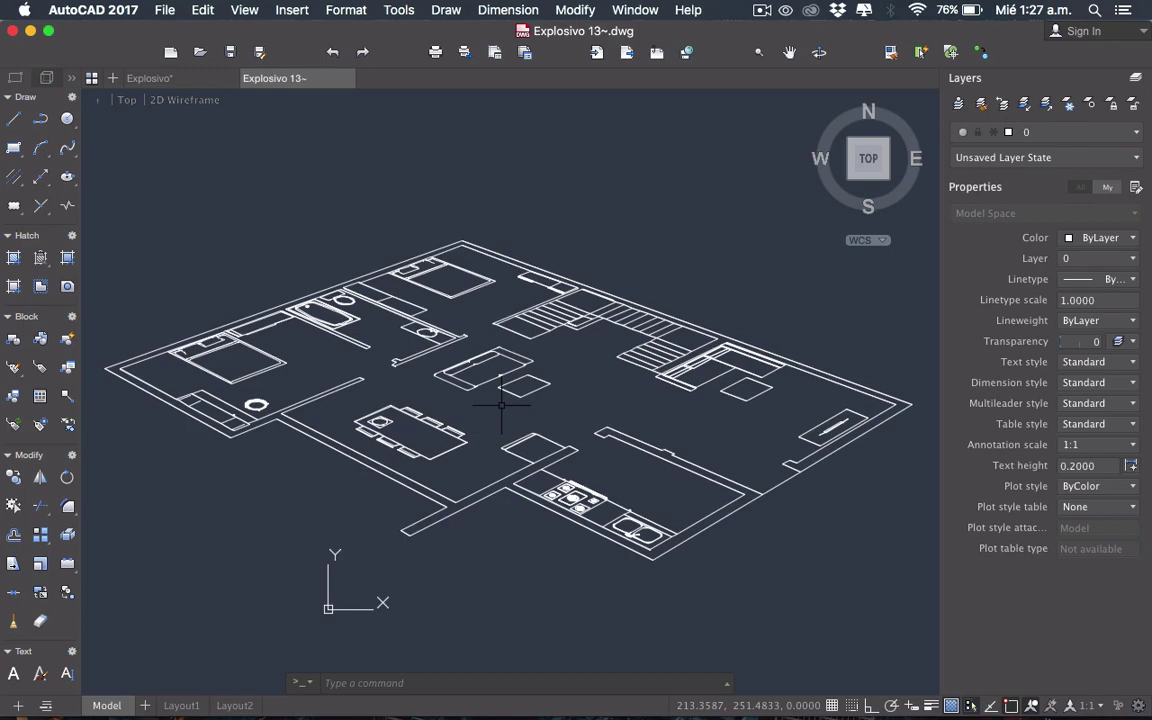
key("super+p")
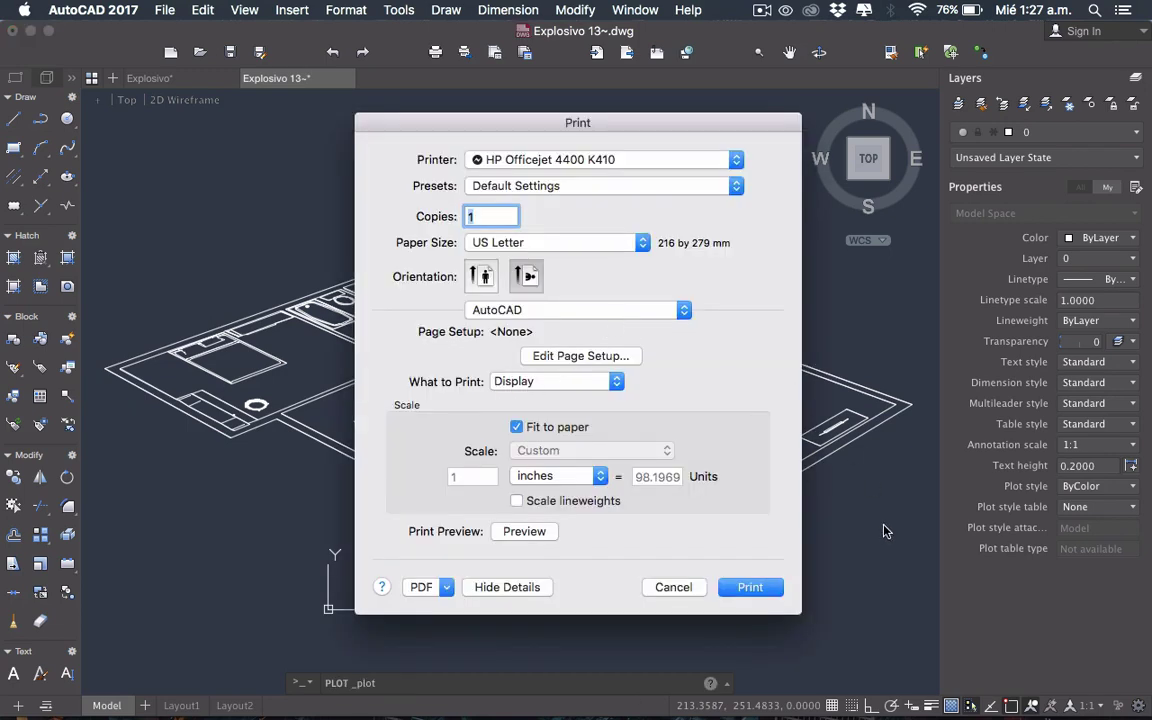
Preview the floor plan print, then close the preview
left_click(524, 531)
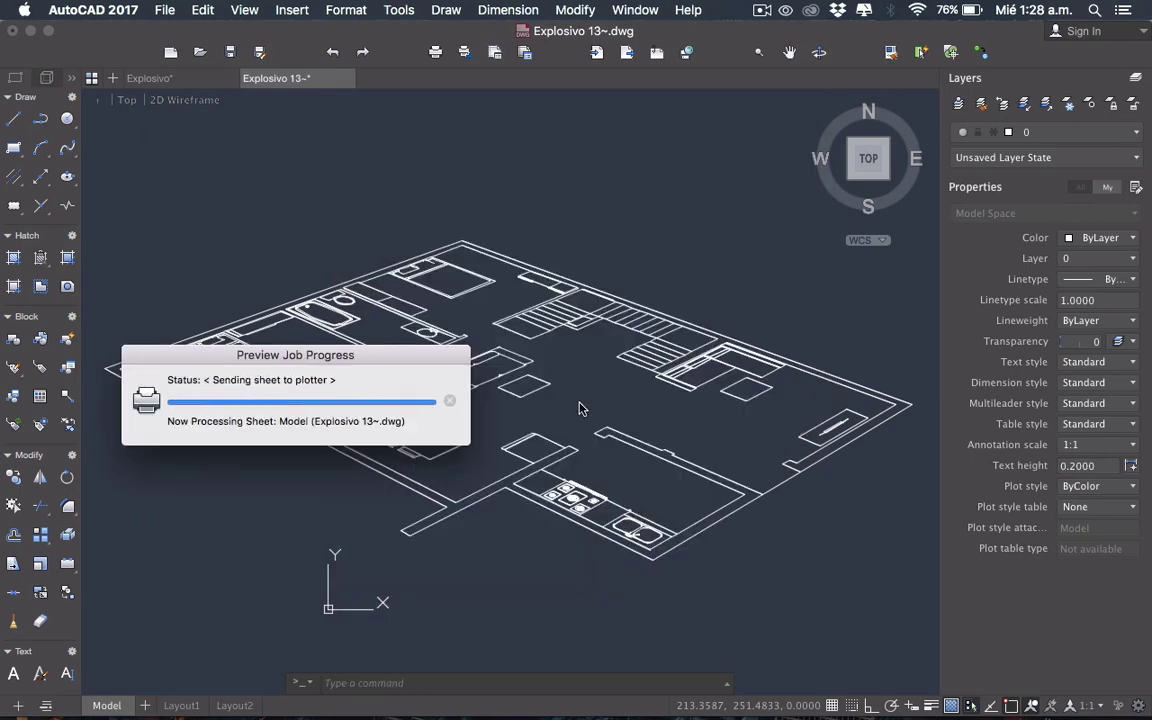
scroll(545, 403, "down", 5)
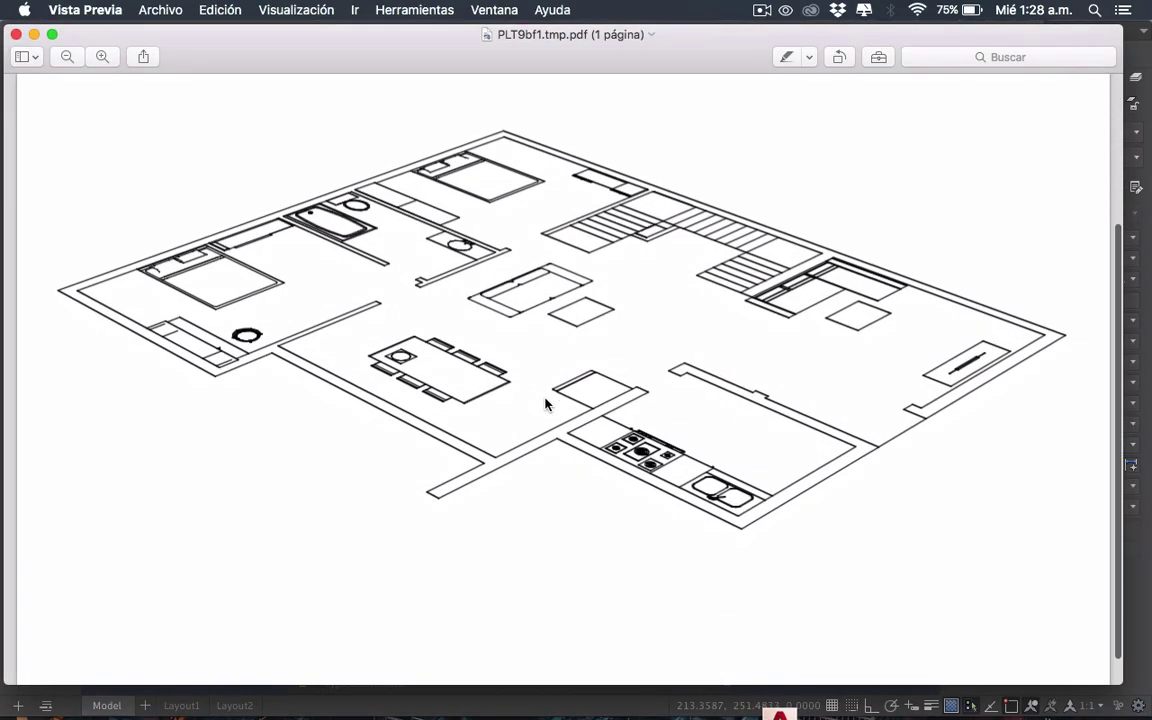
left_click(16, 34)
Save the print as a PDF named Planta explosivo in Descargas
left_click(428, 587)
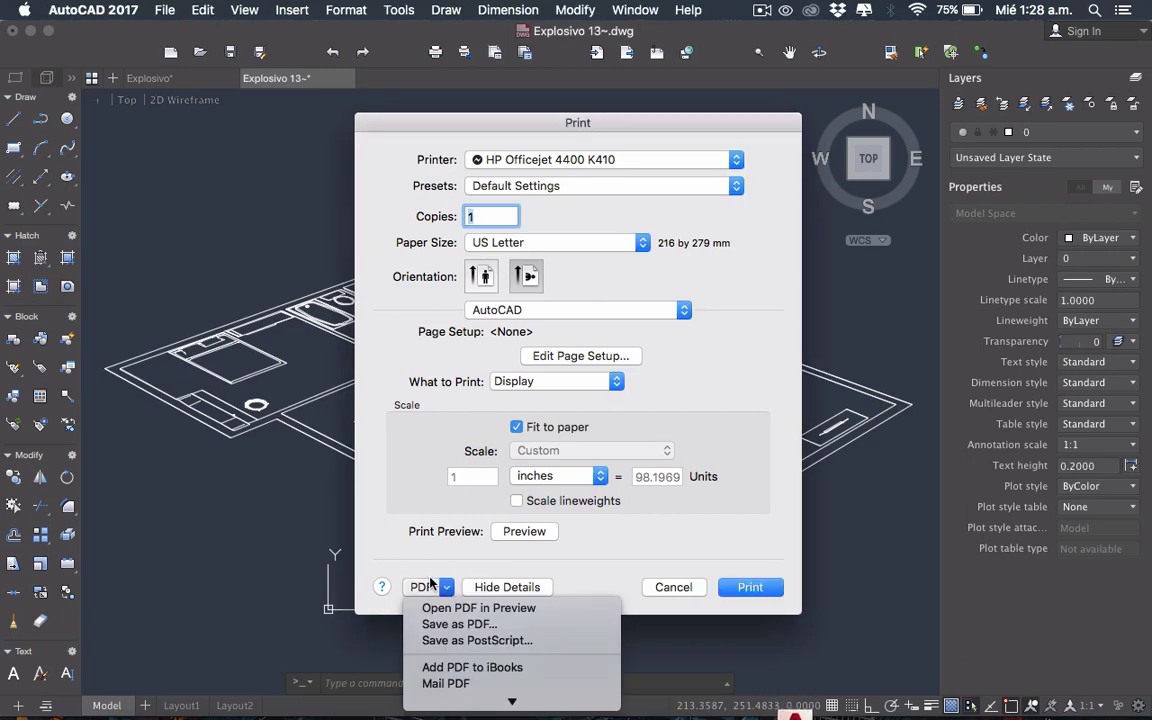
left_click(440, 622)
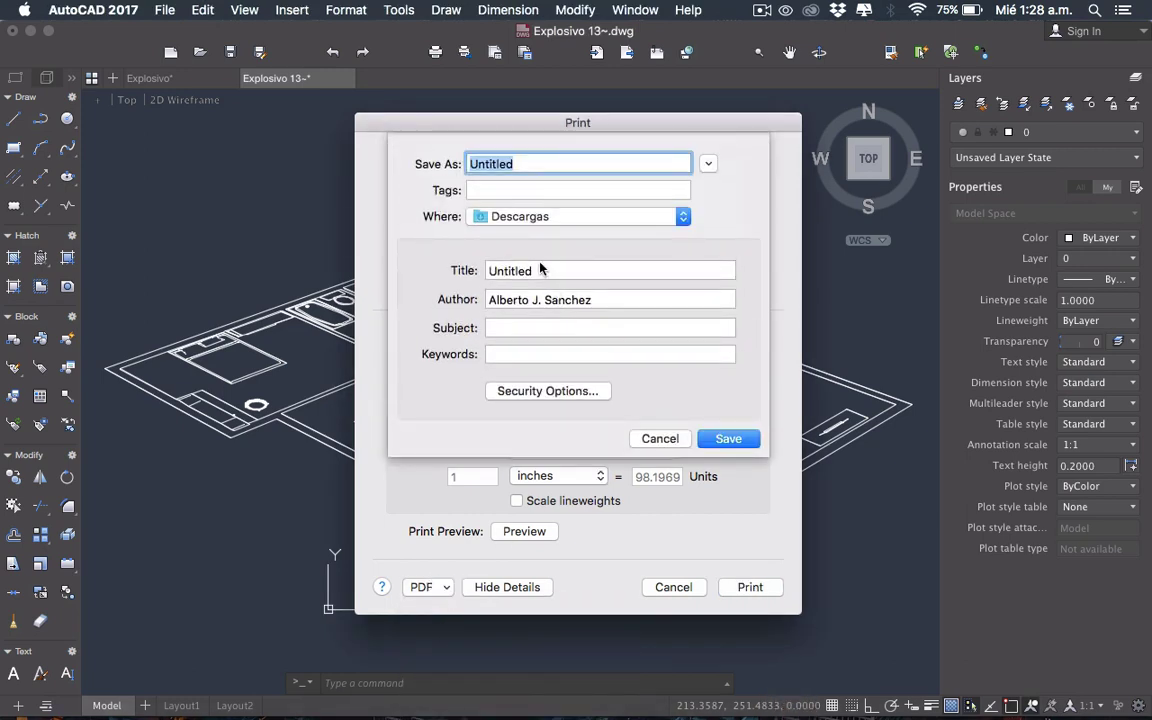
type("Planta explosivo")
key("Return")
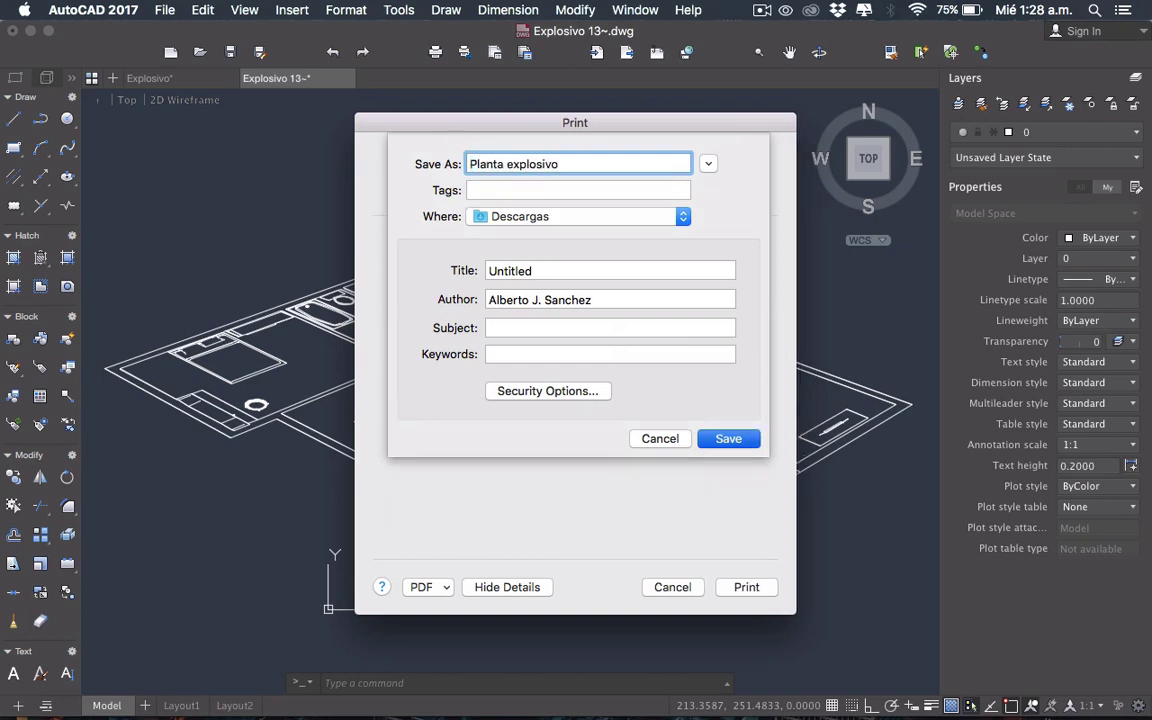
Finish printing the plan to PDF and switch back to Photoshop
key("ctrl+Up")
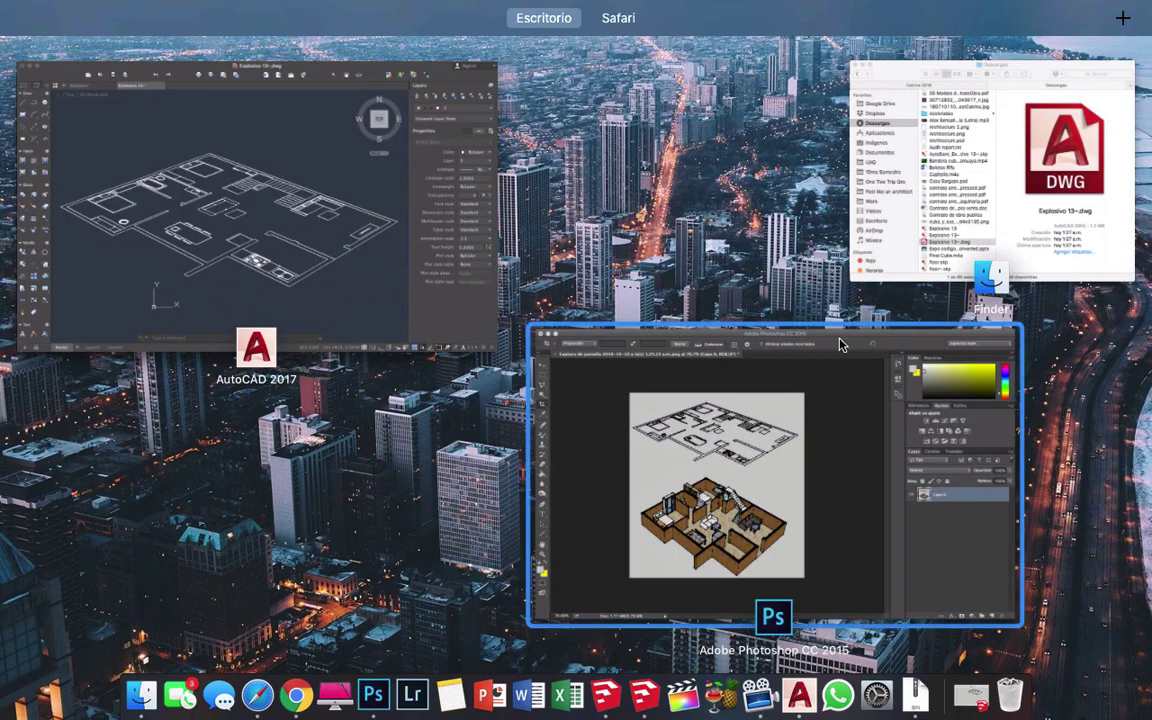
key("ctrl+Up")
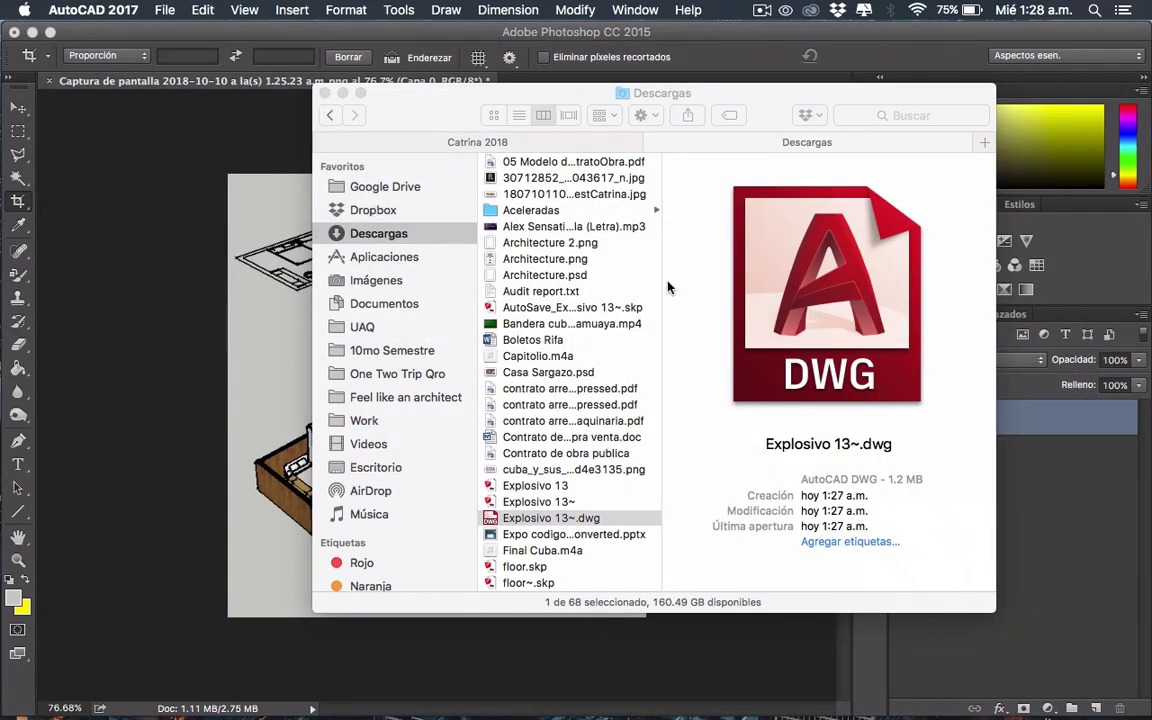
left_click(180, 303)
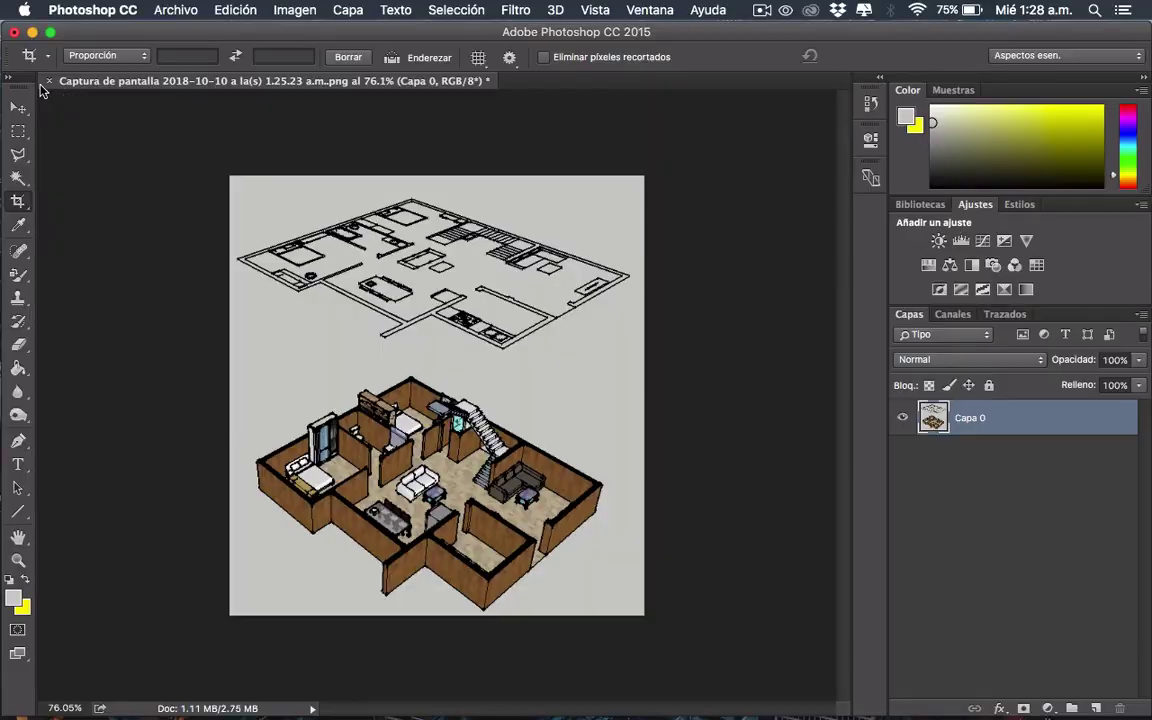
Marquee-select and delete the image's top half, then undo the deletion
left_click(18, 132)
left_click_drag(230, 176, 663, 348)
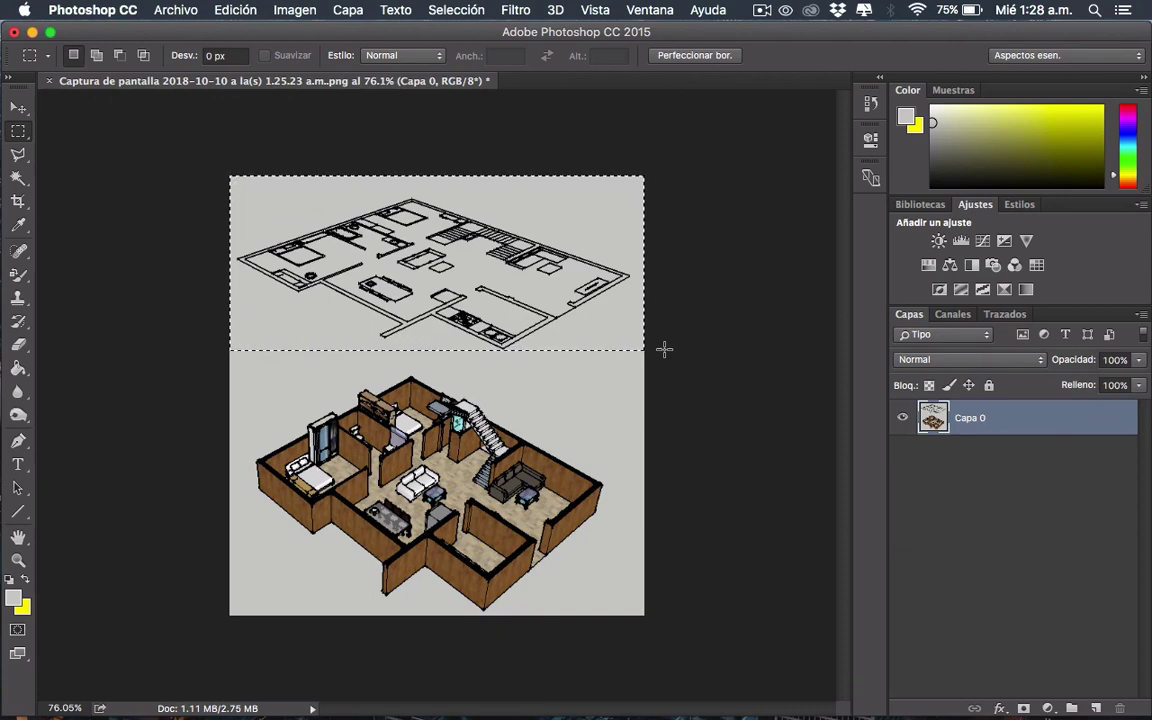
key("Delete")
key("ctrl+z")
scroll(349, 256, "up", 5, "alt")
key("ctrl+d")
scroll(110, 237, "down", 3, "alt")
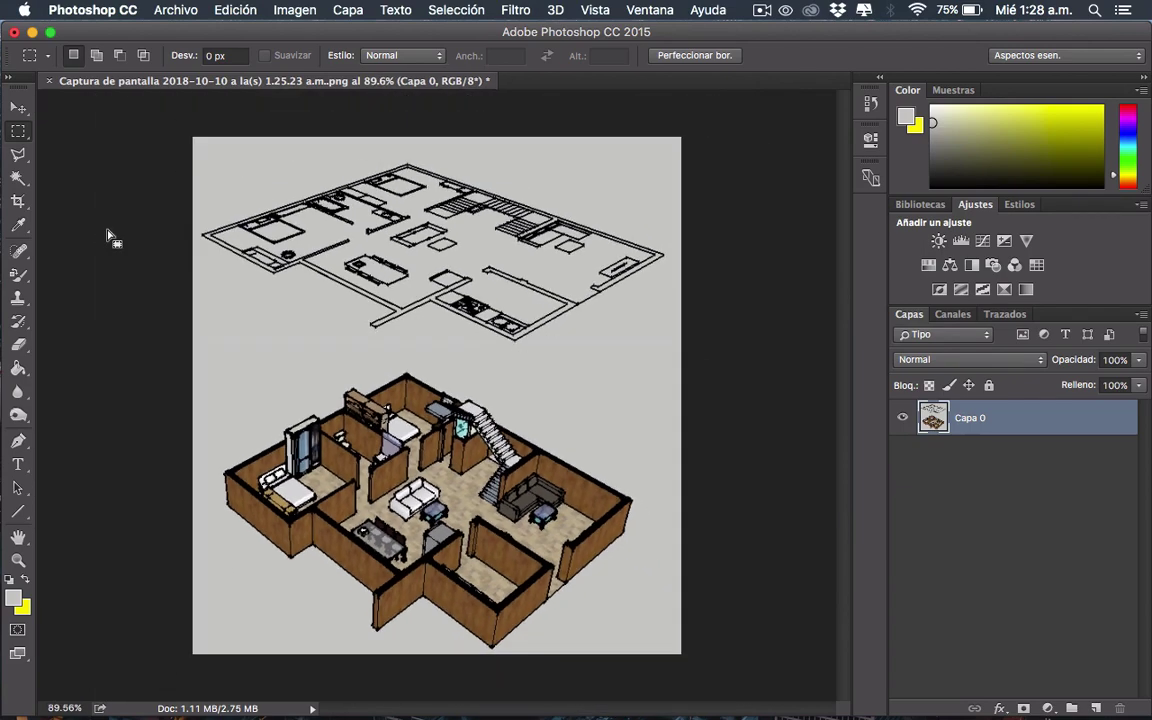
key("ctrl+shift+d")
Delete the grey background with the Magic Wand and deselect
key("w")
left_click(268, 364)
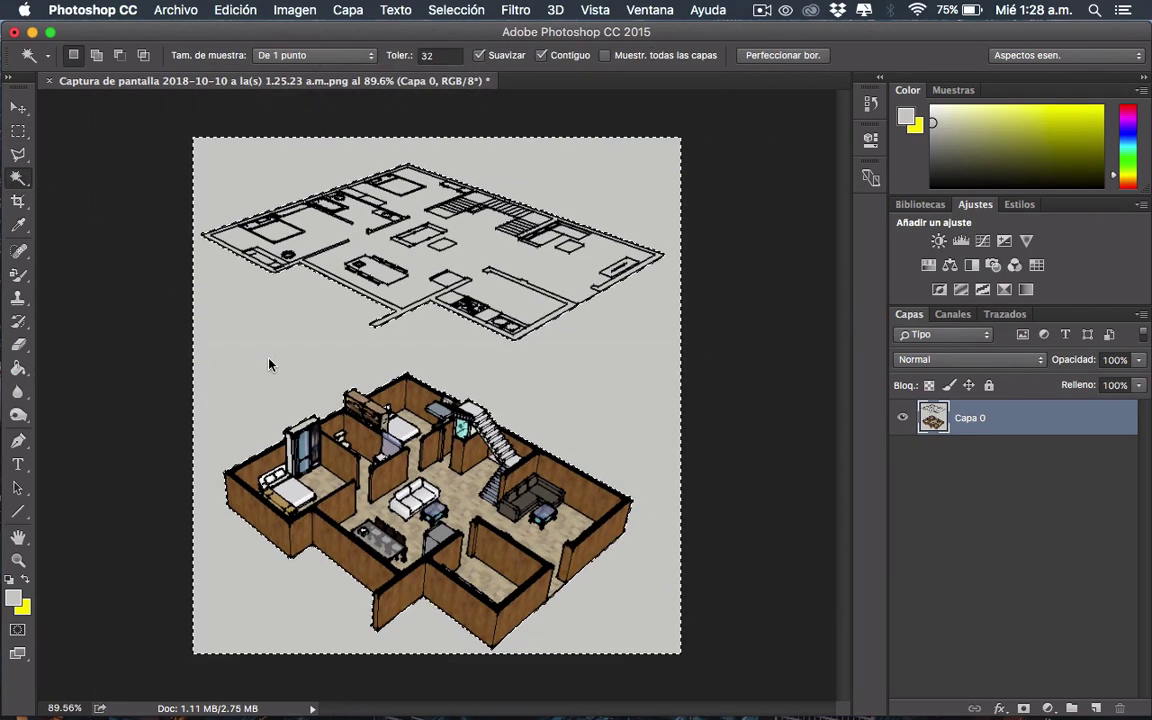
key("Delete")
key("ctrl+d")
Delete the old floor plan from the top half of Capa 0 and clear the selection
key("v")
scroll(307, 362, "up", 1, "alt")
left_click(307, 362)
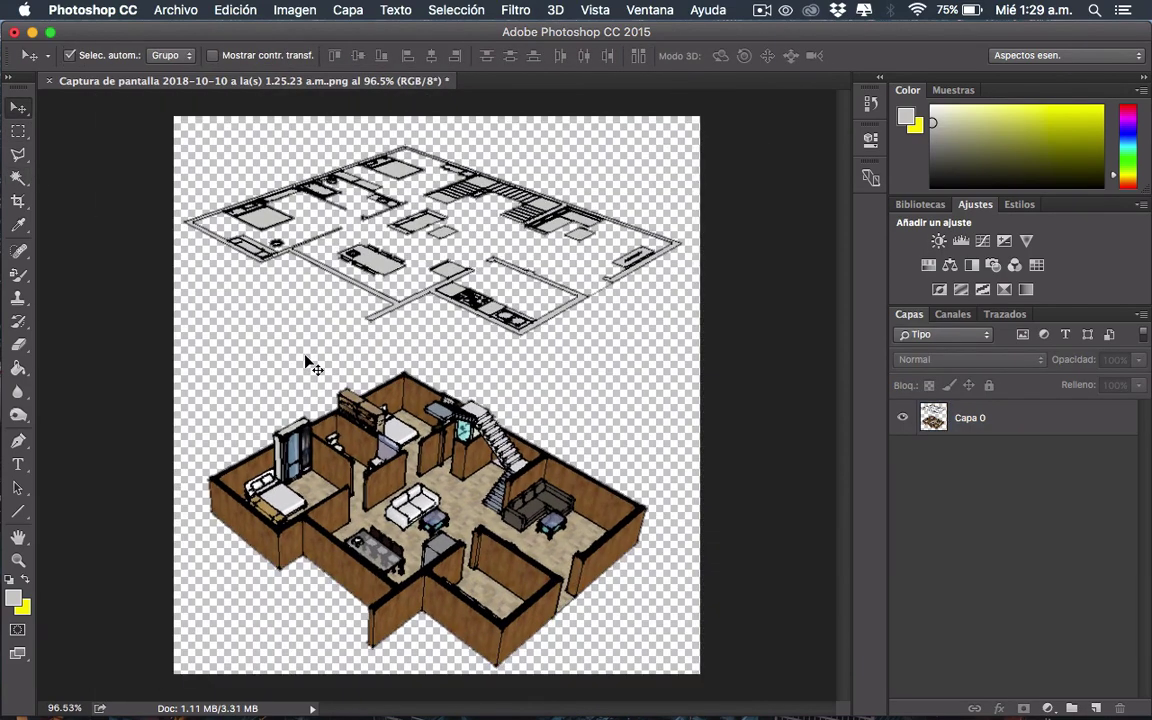
left_click(18, 131)
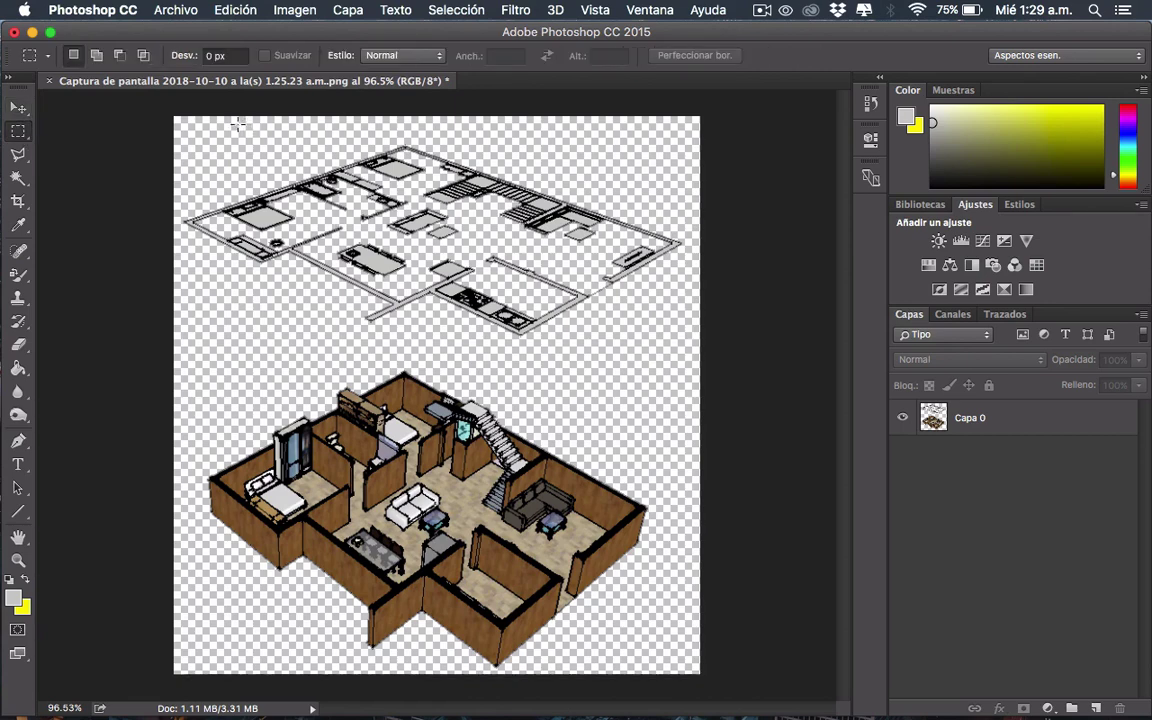
left_click_drag(148, 107, 757, 358)
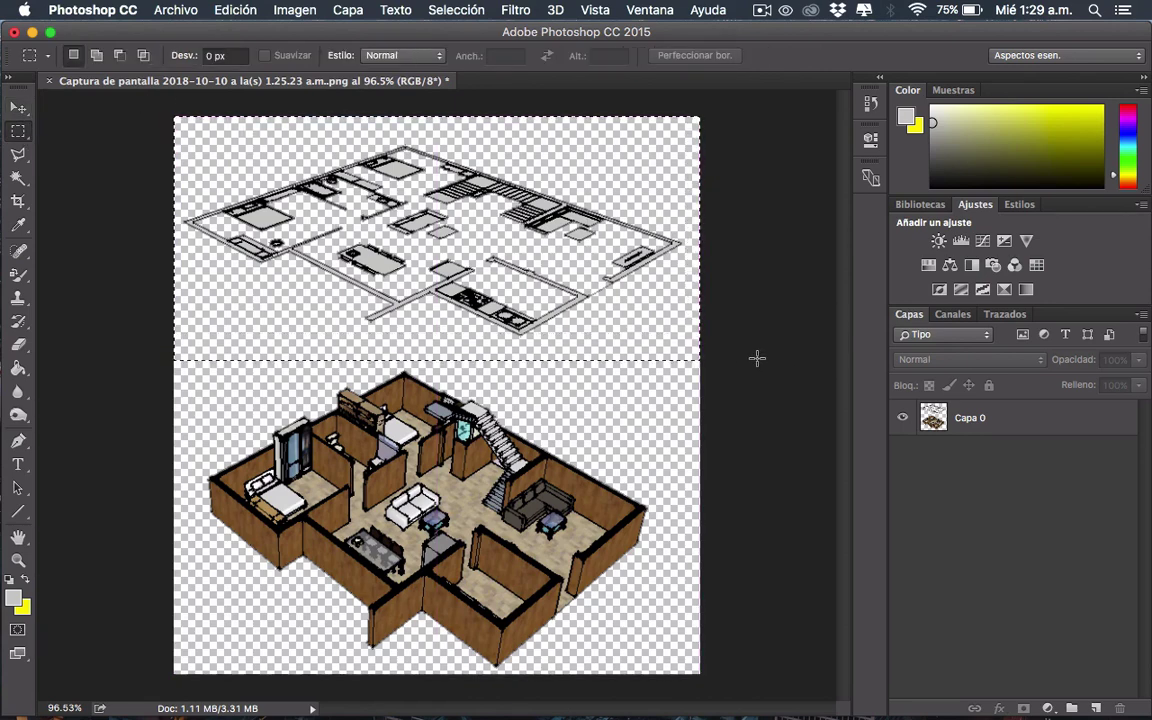
left_click(1000, 425)
key("Delete")
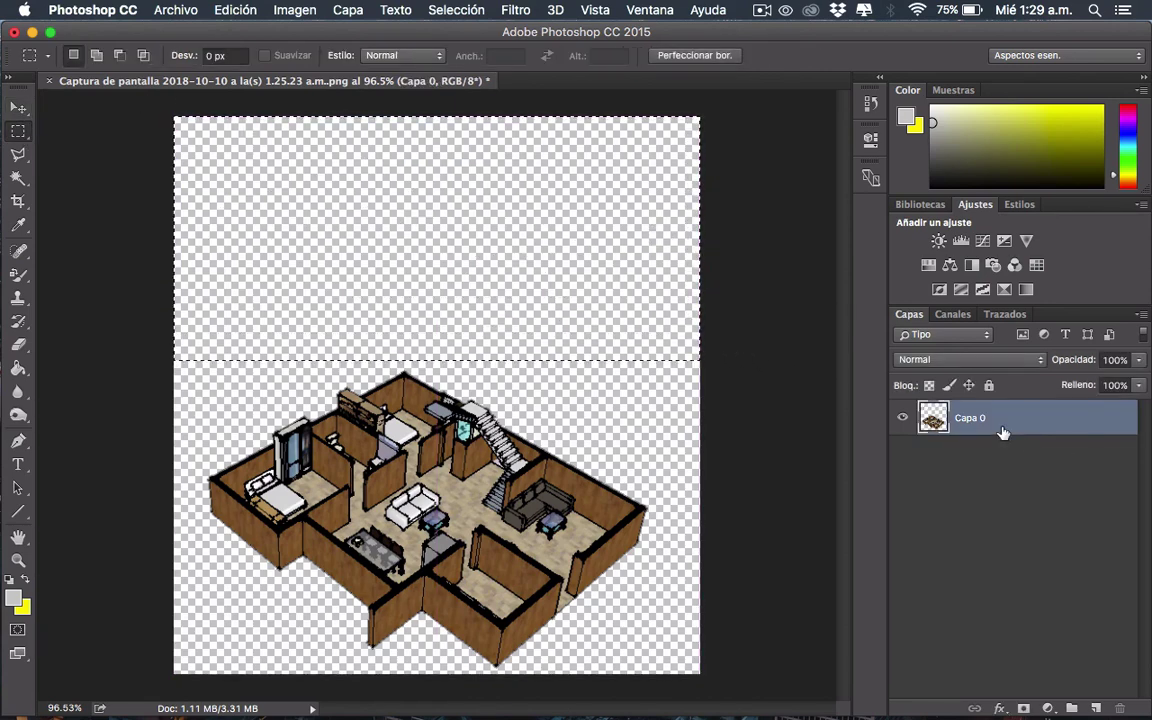
left_click(303, 244)
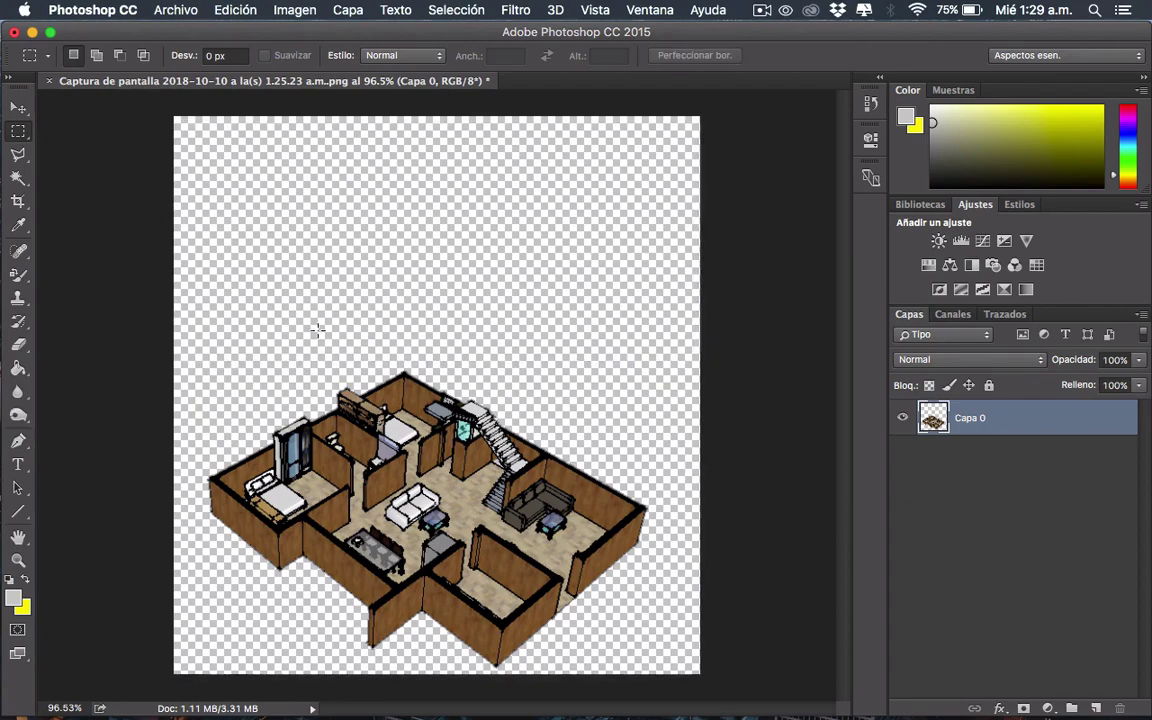
scroll(317, 330, "down", 1, "alt")
key("ctrl+Up")
Drag Planta explosivo.pdf from Finder's Descargas folder onto the Photoshop canvas
left_click(788, 363)
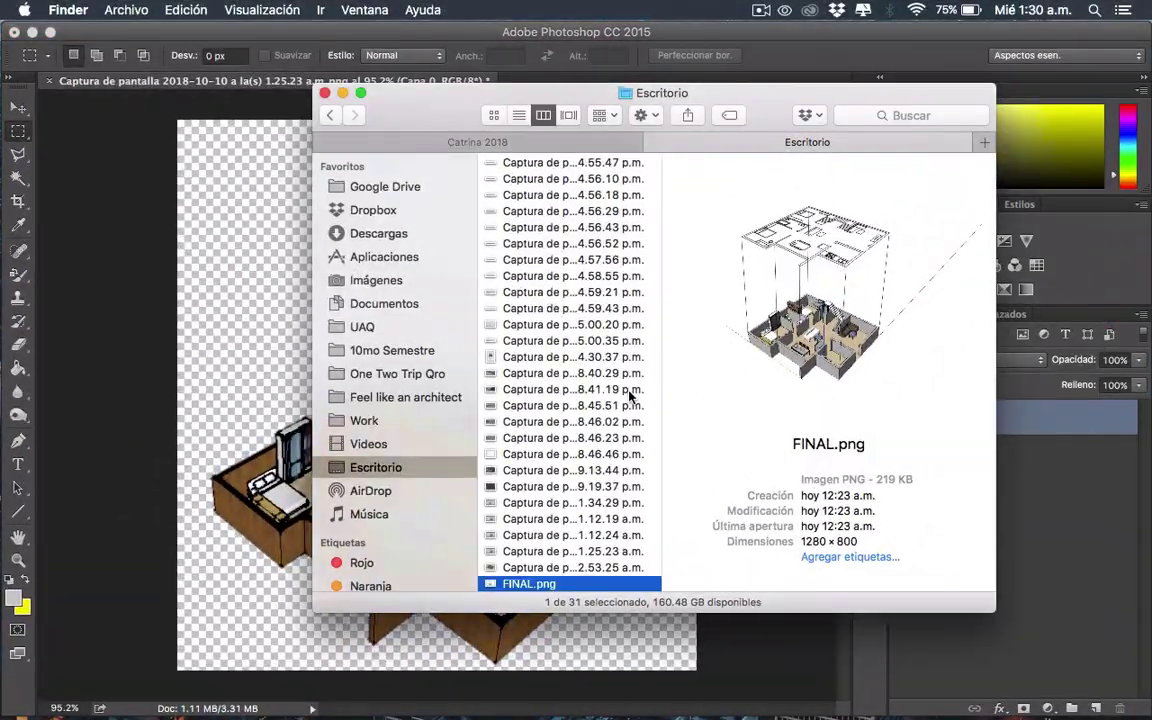
left_click(459, 254)
left_click(640, 467)
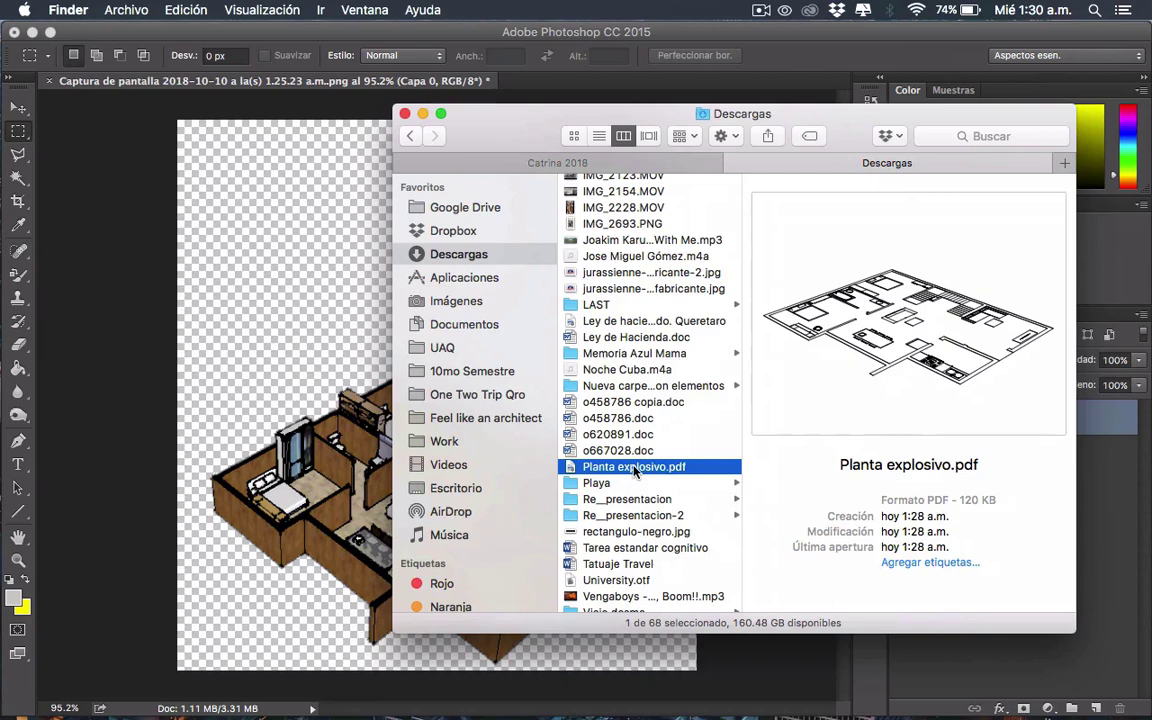
mouse_move(634, 471)
left_mouse_down()
mouse_move(280, 268)
mouse_move(380, 188)
left_mouse_up()
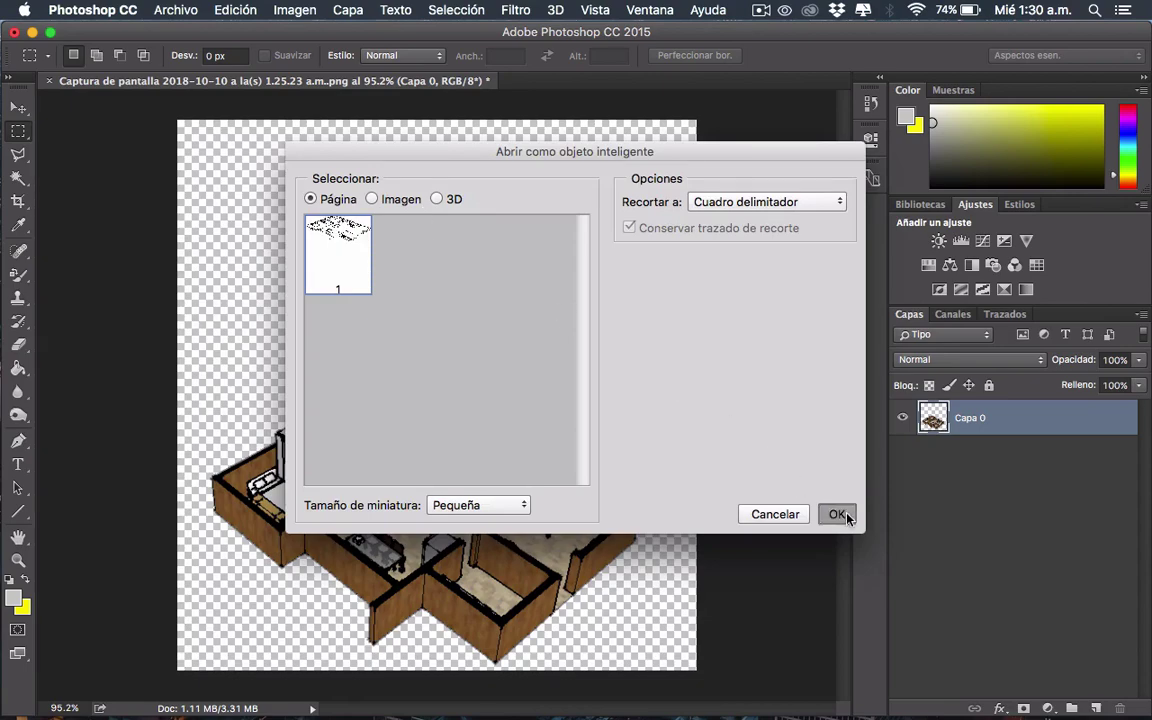
Place the Planta explosivo plan at the canvas top above the house, narrowed slightly to fit
left_click(836, 514)
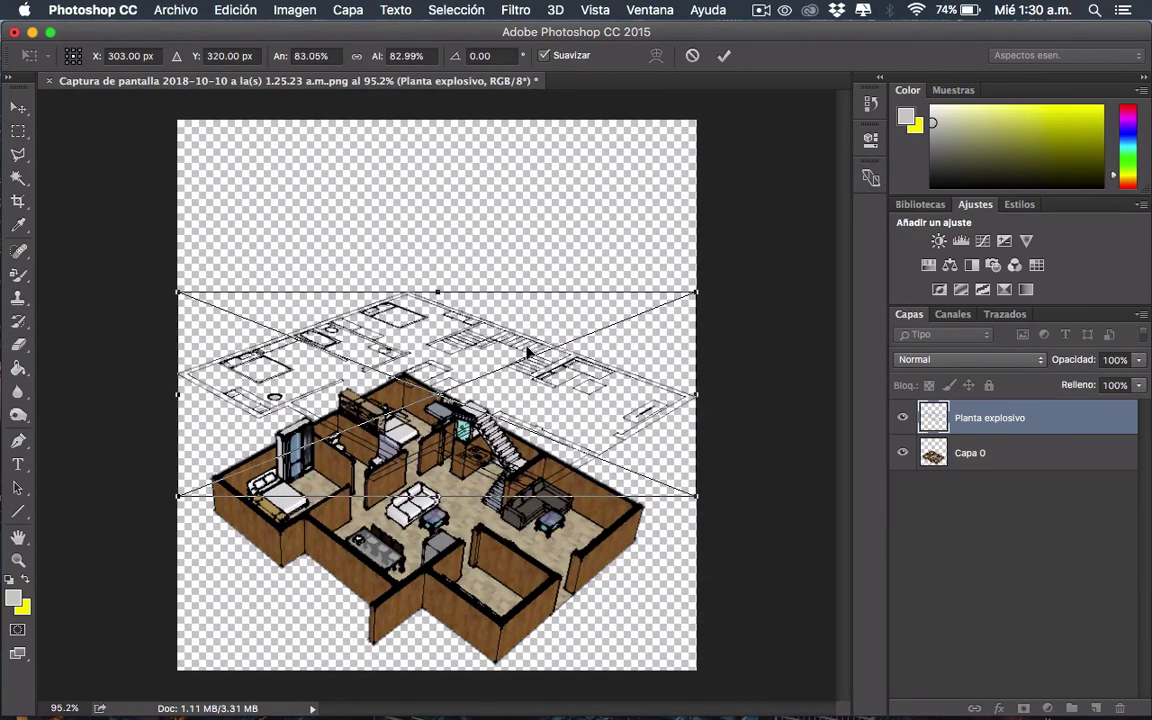
left_click_drag(527, 347, 520, 186)
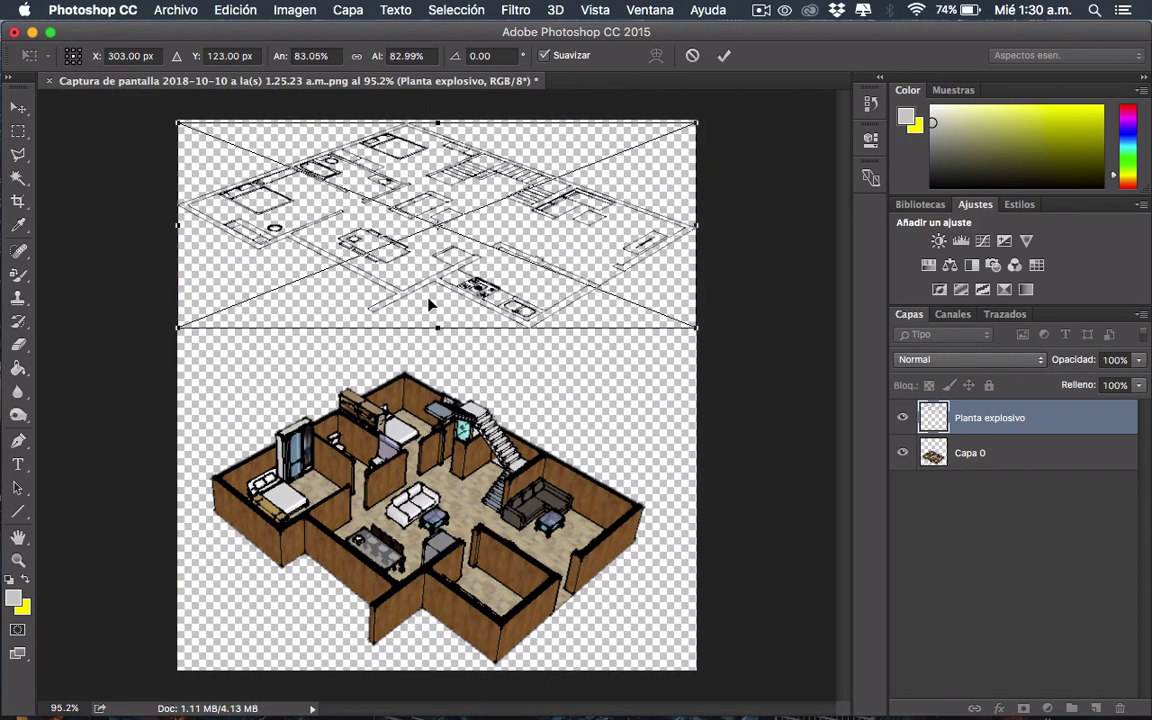
key("shift+Down")
key("shift+Down")
left_click_drag(178, 238, 190, 238)
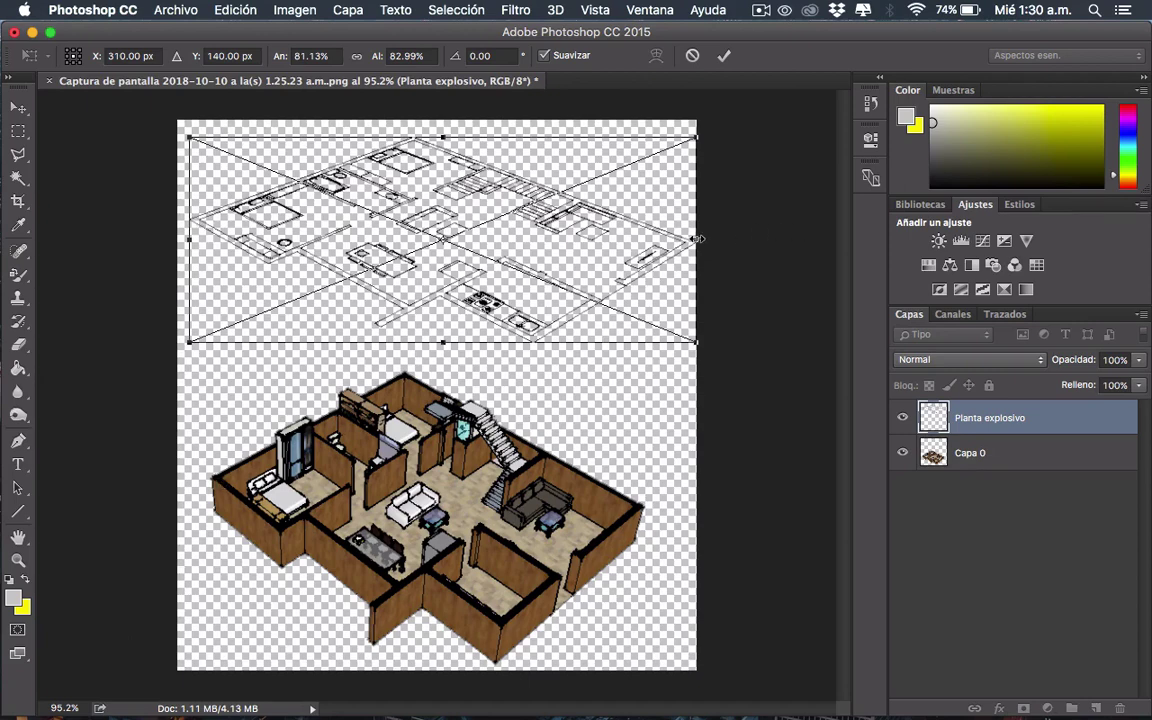
left_click_drag(697, 238, 684, 238)
key("Return")
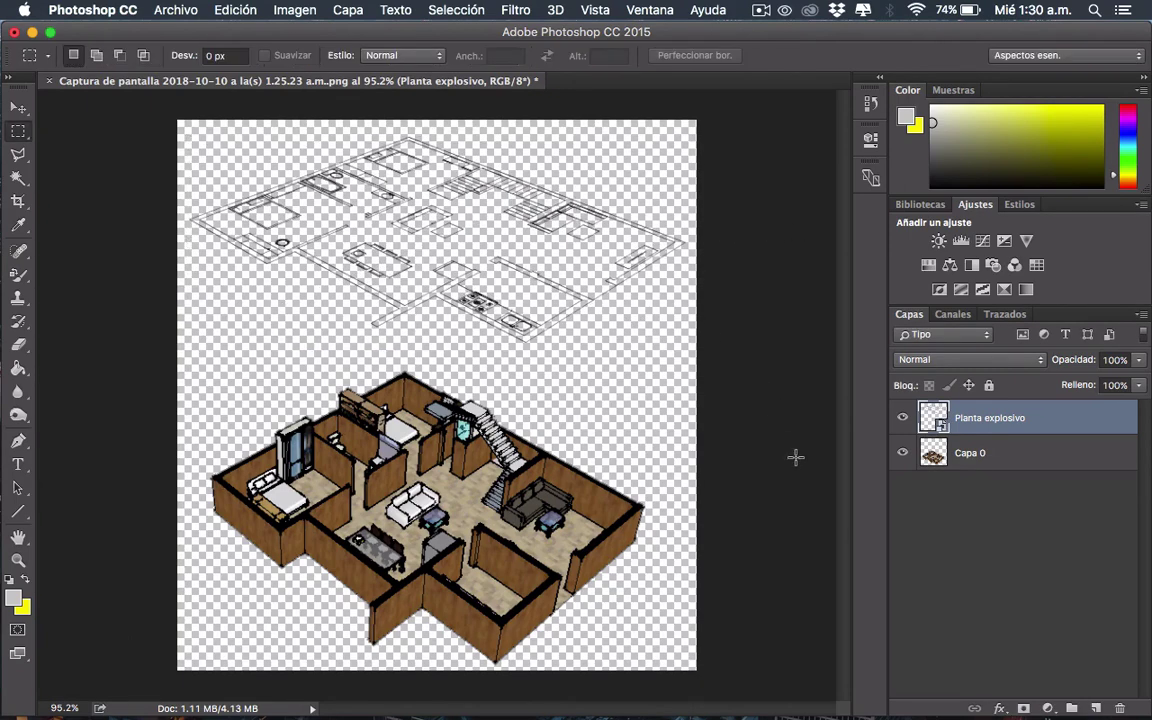
key("alt+bracketleft")
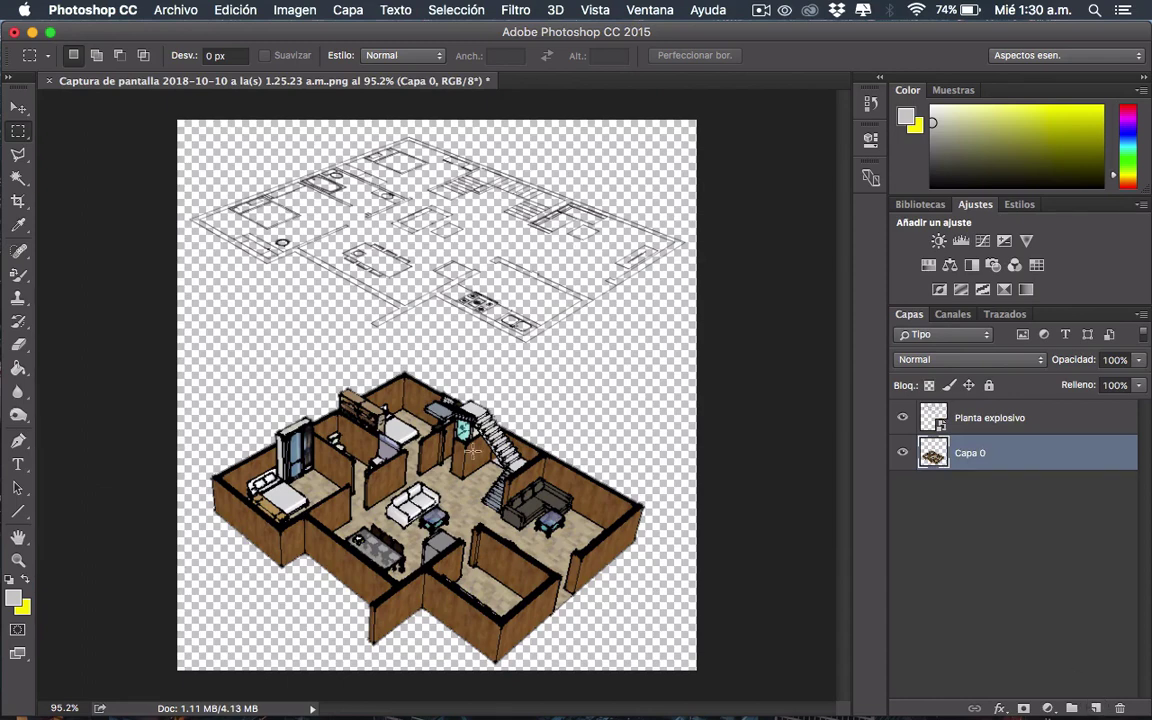
Add Capa 1 beneath Capa 0 and fill it entirely with white using the Paint Bucket
left_click(1096, 708)
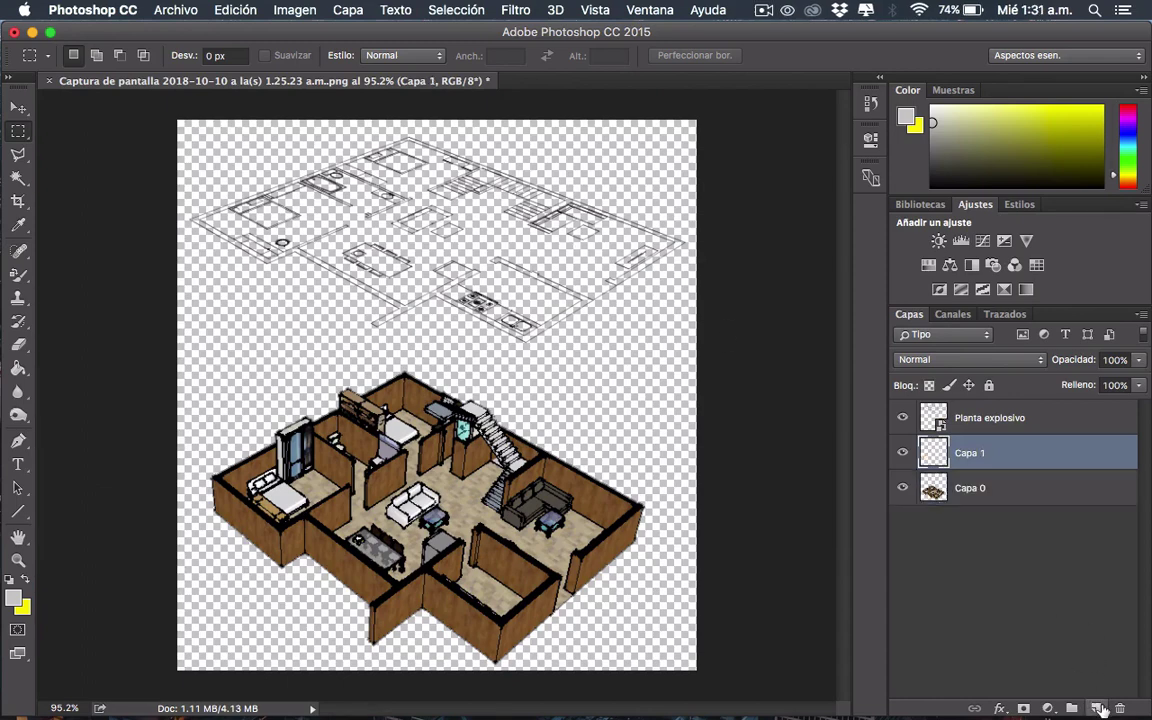
left_click_drag(969, 455, 948, 505)
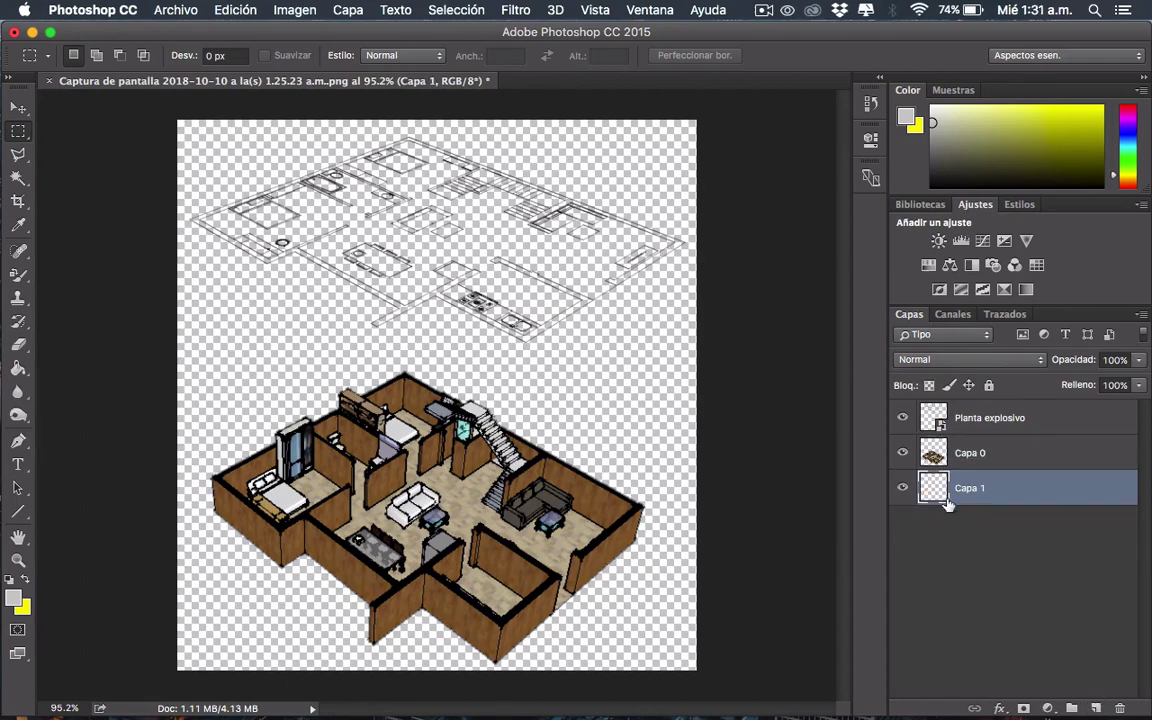
key("g")
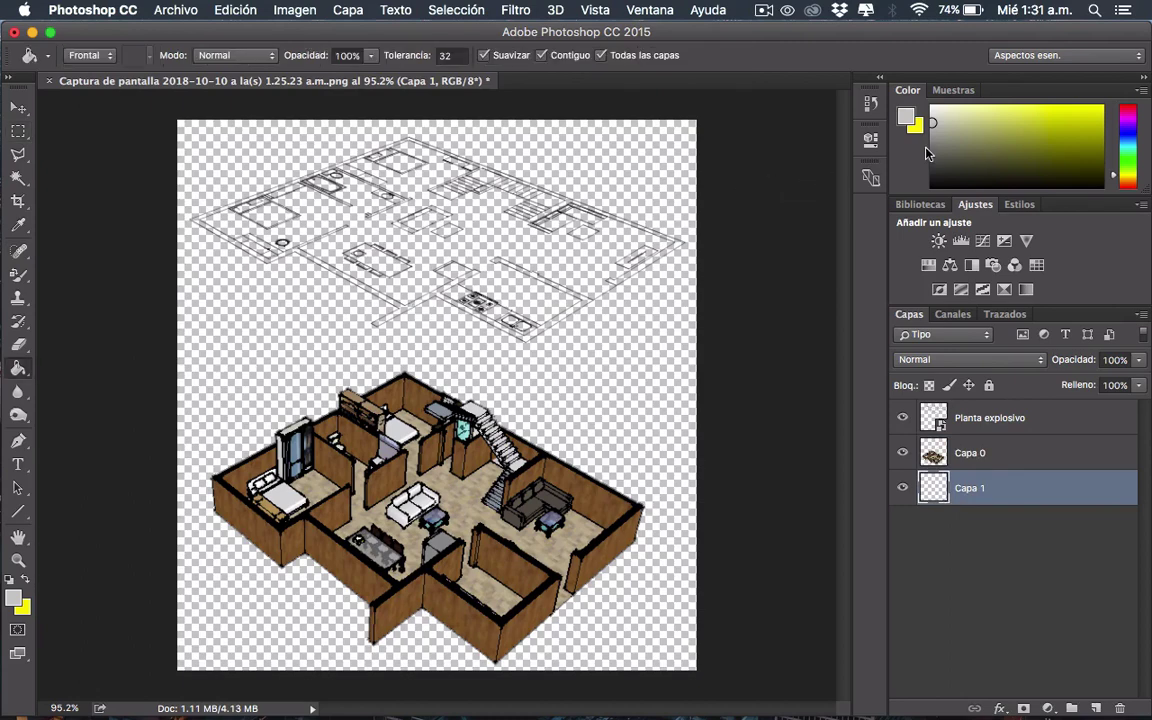
left_click(238, 318)
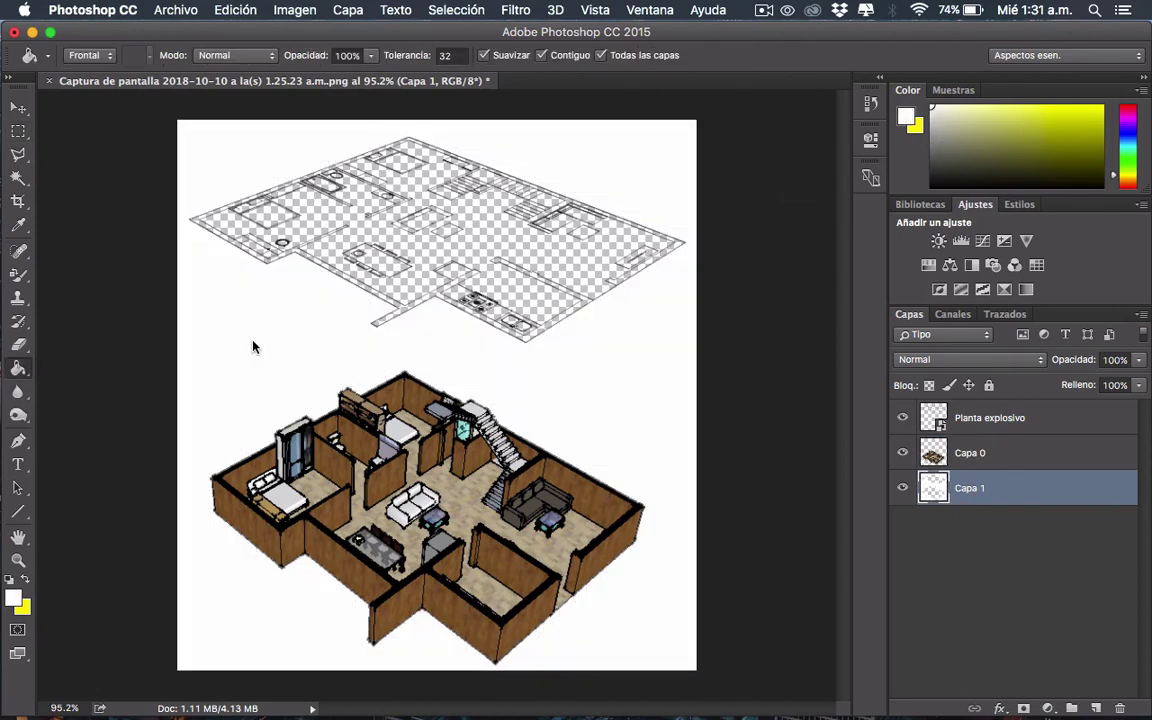
key("ctrl+z")
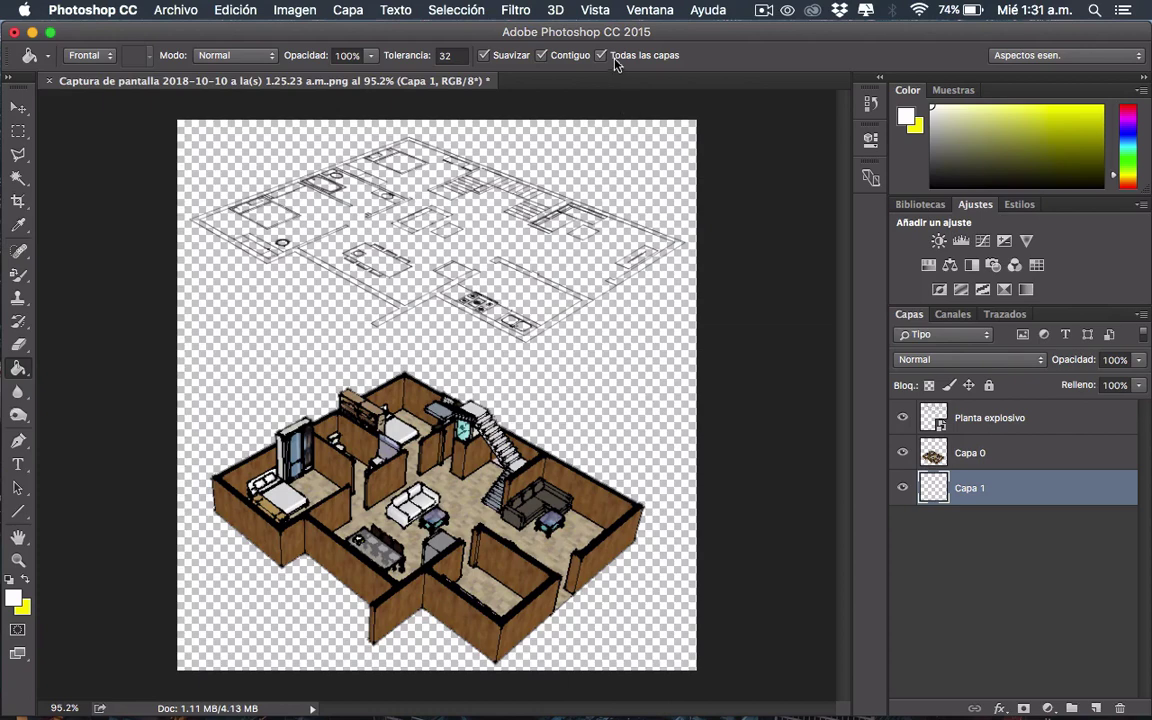
left_click(224, 358)
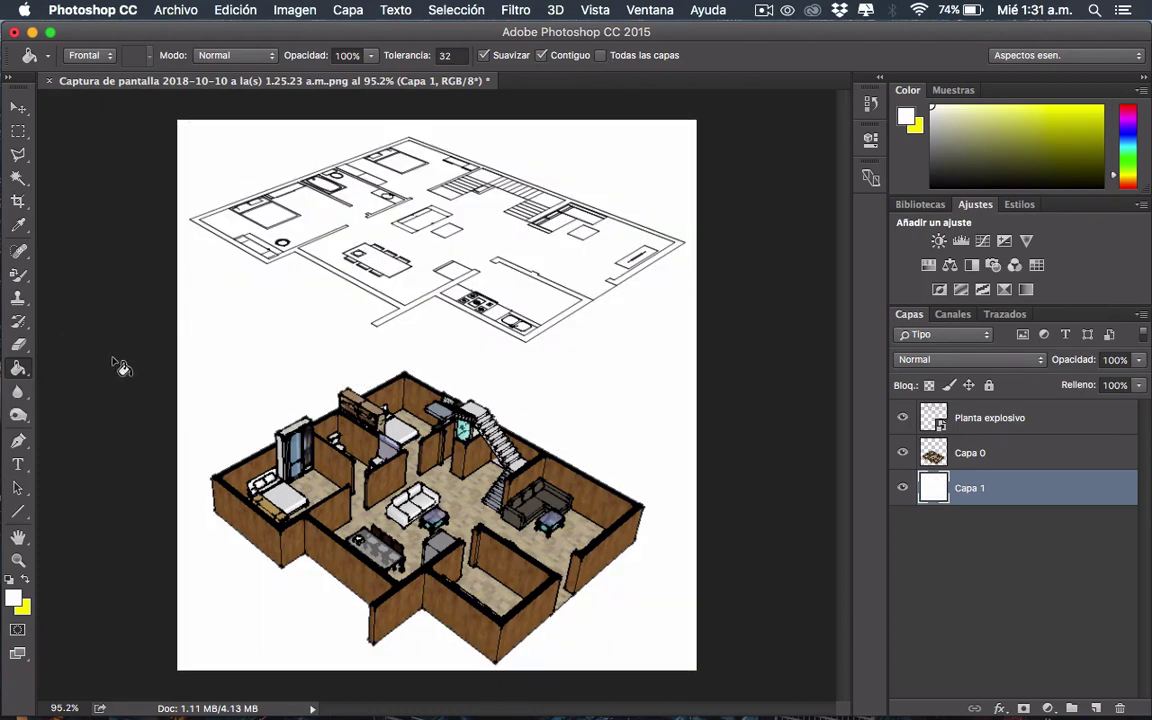
key("v")
left_click(998, 424)
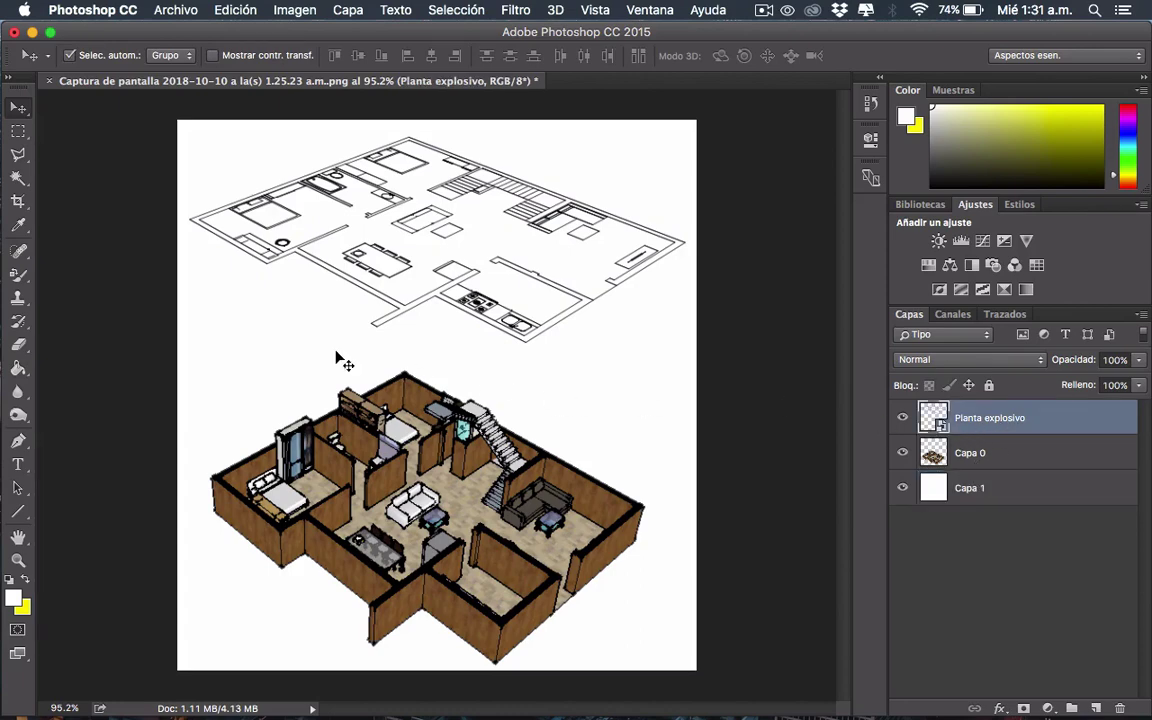
Draw six black vertical connector lines linking the house's corners to the floor plan's corners
left_click(17, 514)
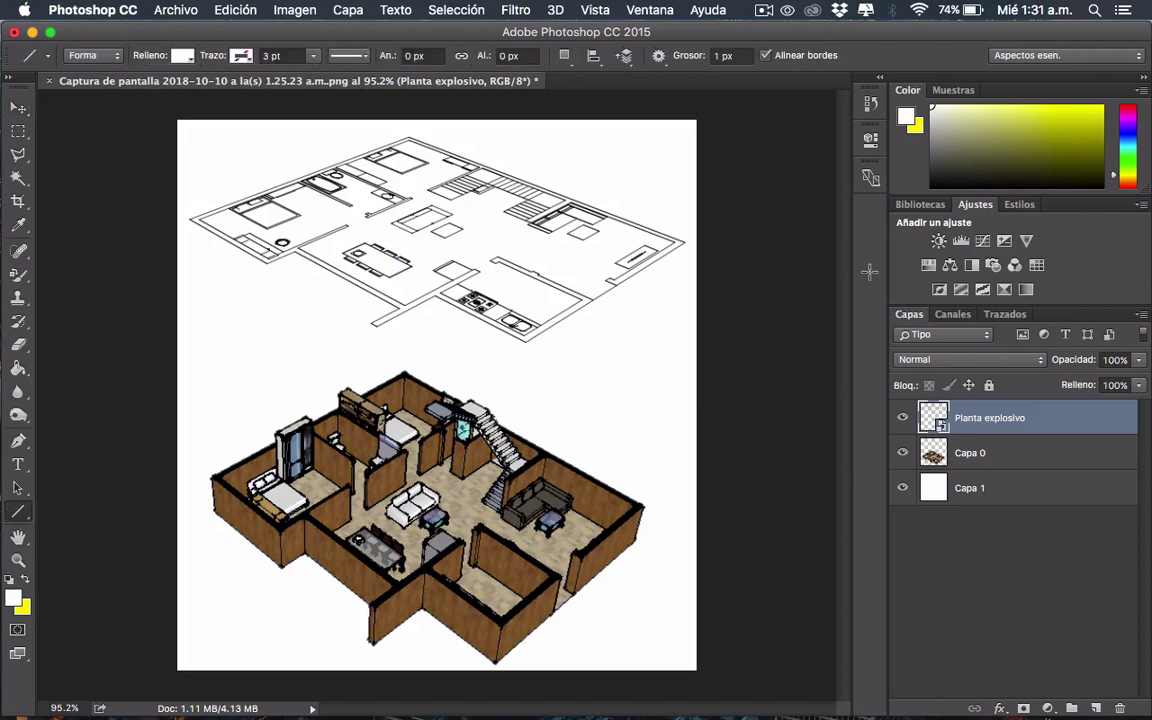
left_click(960, 189)
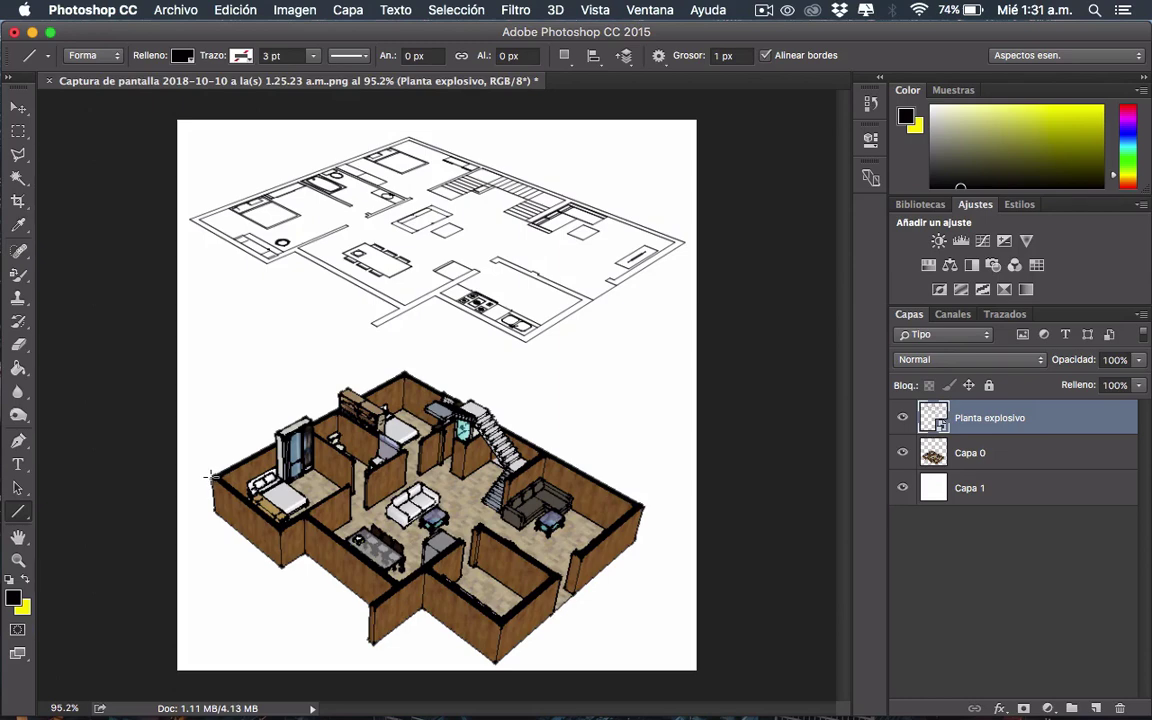
left_click_drag(212, 476, 189, 216)
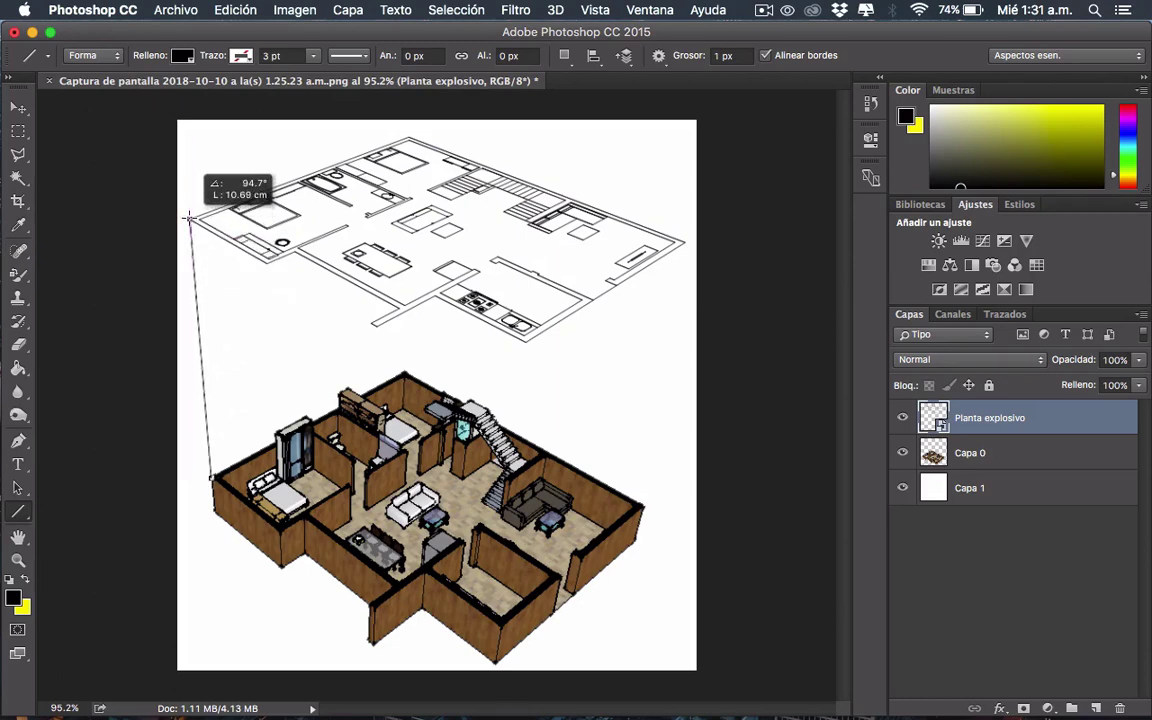
left_click_drag(640, 505, 684, 242)
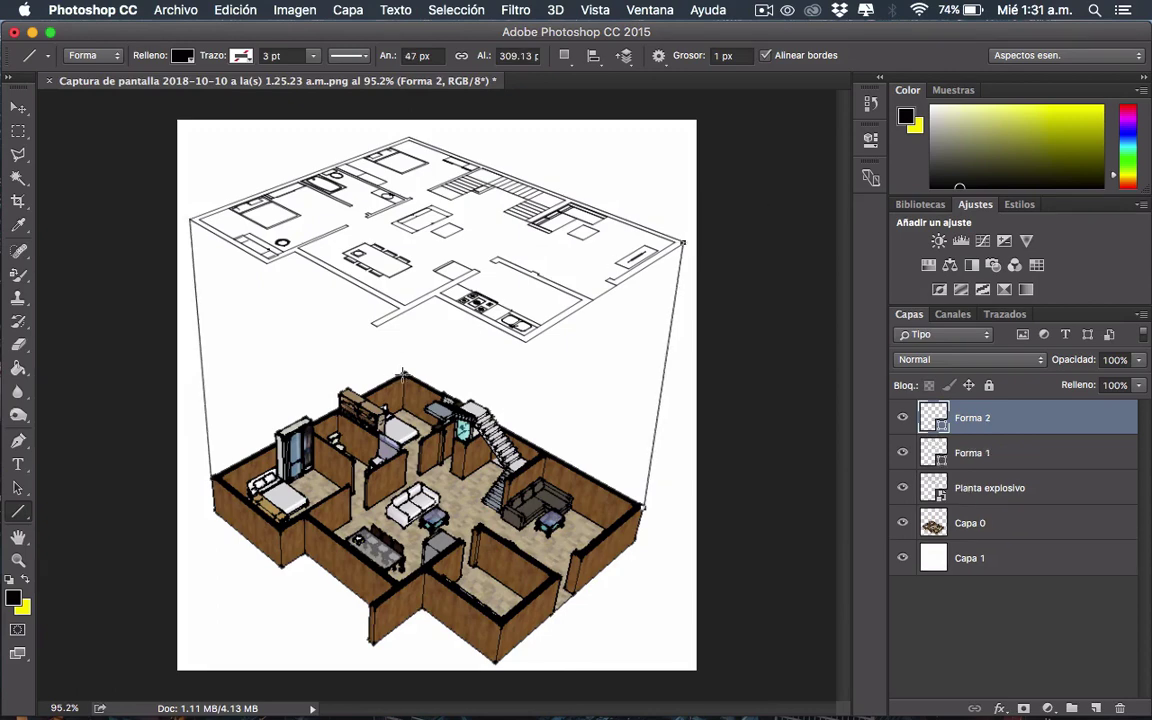
left_click_drag(402, 371, 408, 136)
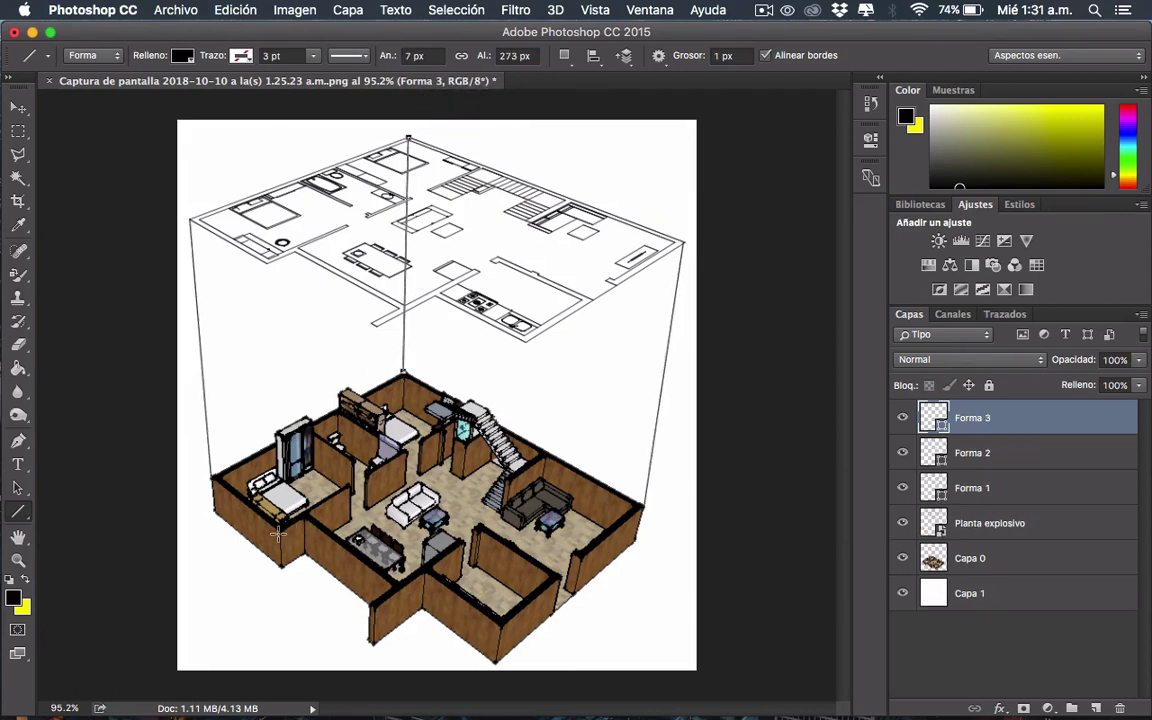
left_click_drag(277, 532, 265, 262)
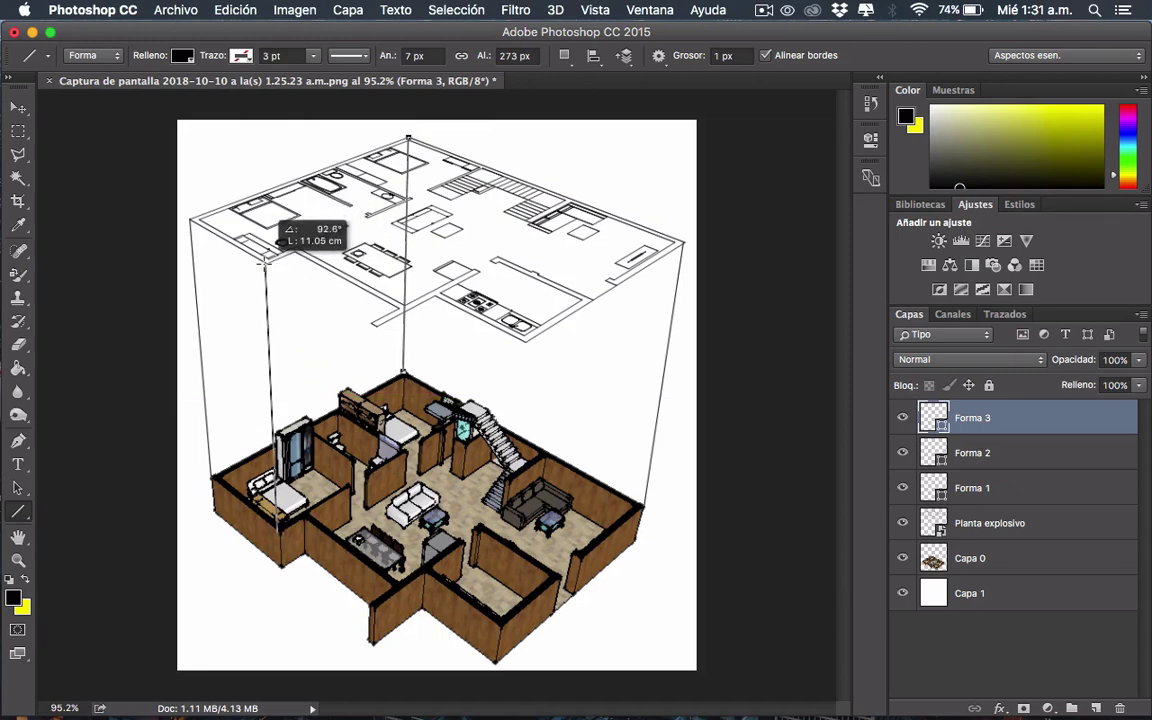
left_click_drag(370, 607, 376, 321)
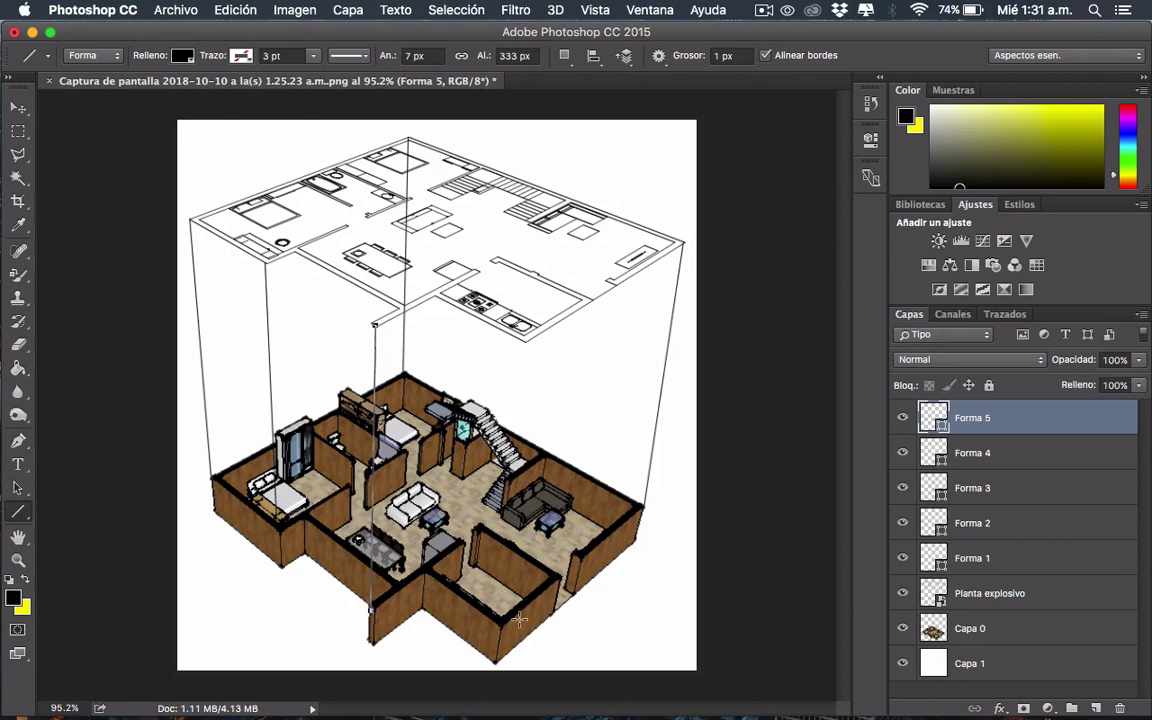
left_click_drag(523, 341, 502, 625)
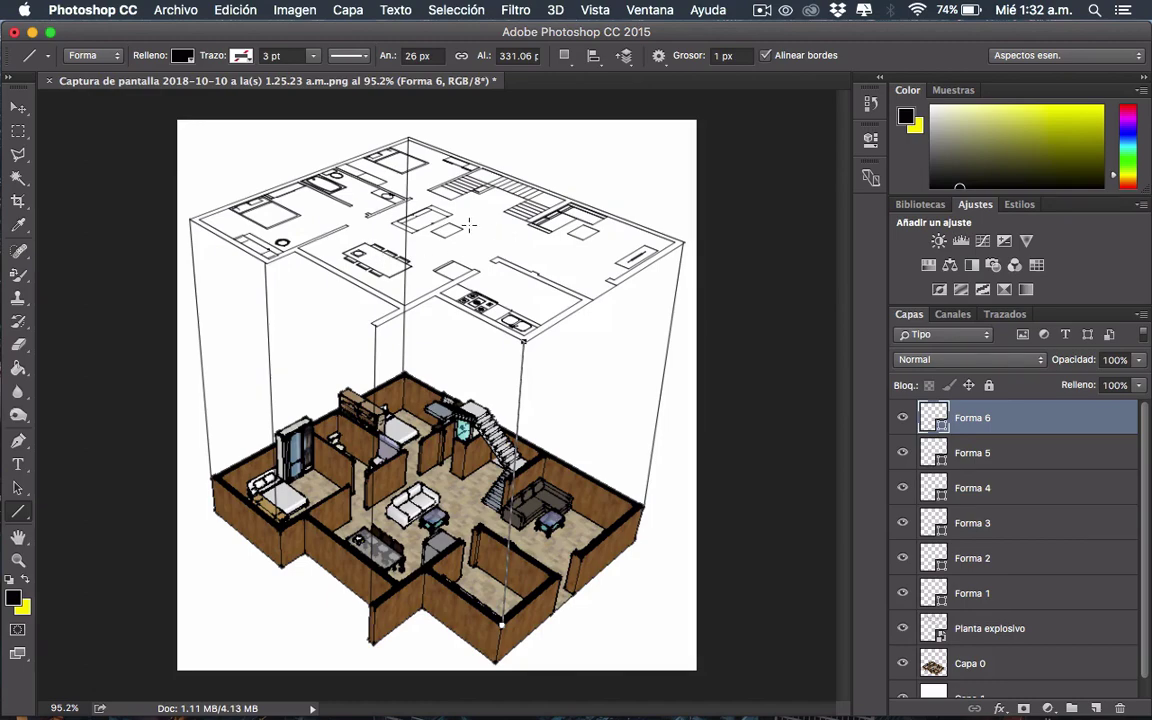
scroll(395, 178, "up", 5, "alt")
scroll(690, 613, "down", 3)
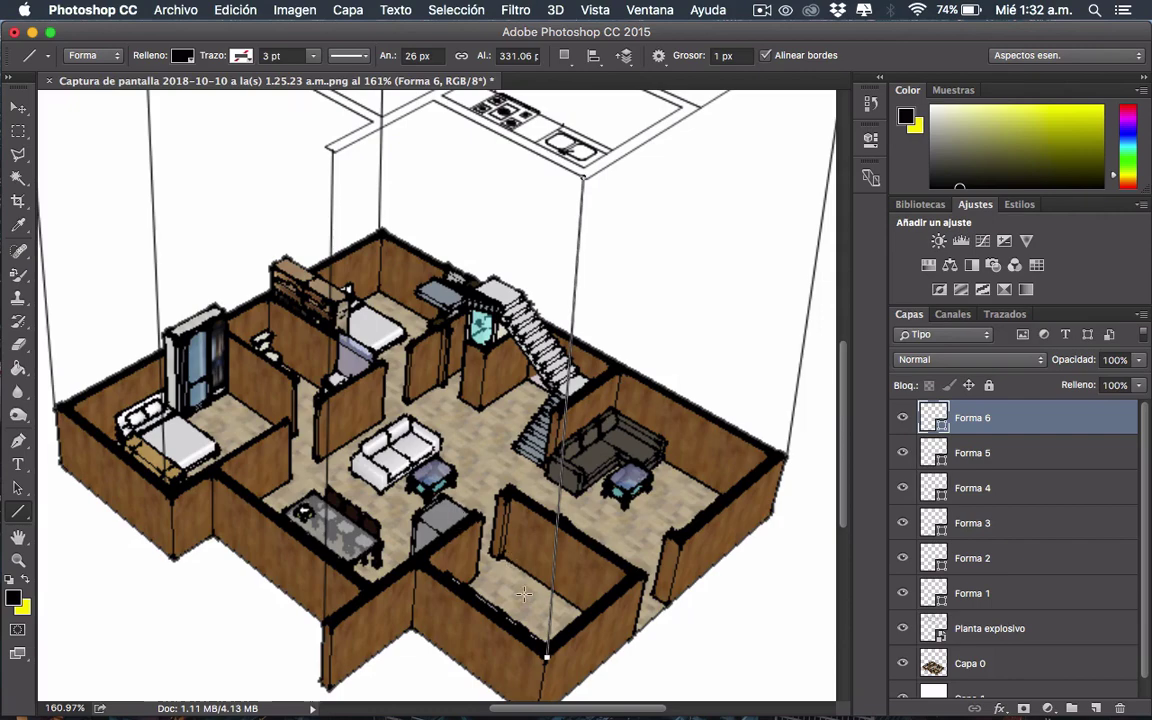
scroll(447, 368, "down", 1, "alt")
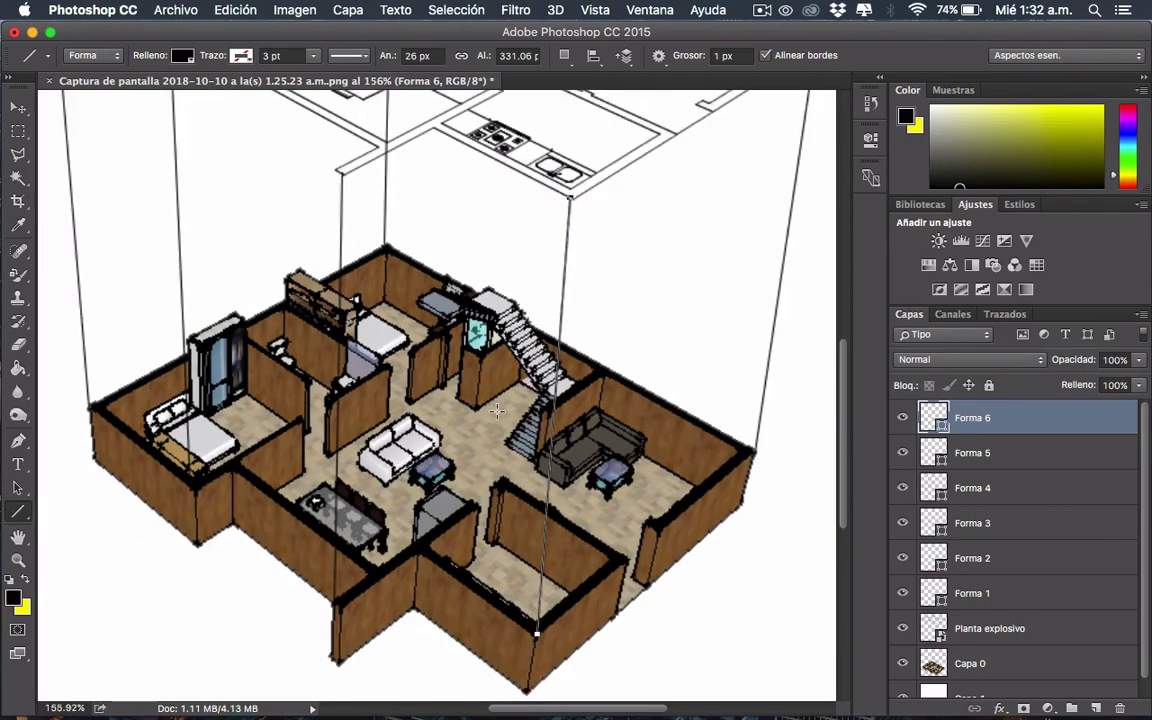
scroll(497, 411, "down", 1, "alt")
scroll(497, 411, "up", 3)
scroll(497, 411, "down", 3)
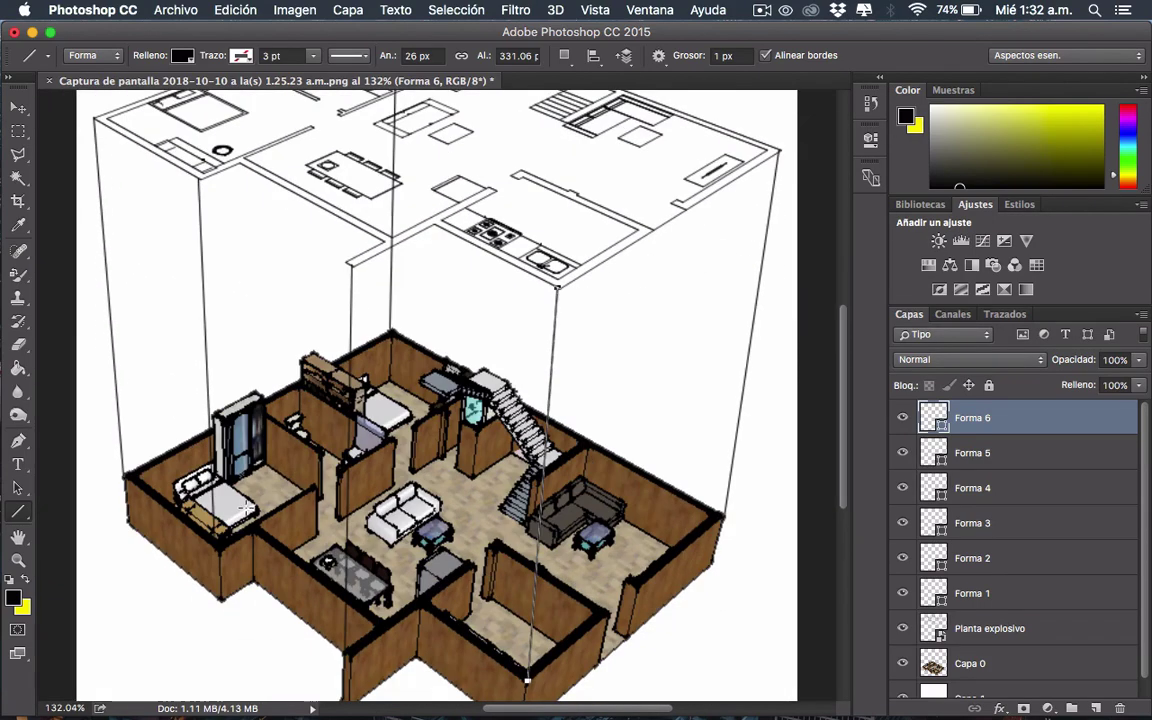
scroll(456, 552, "up", 3)
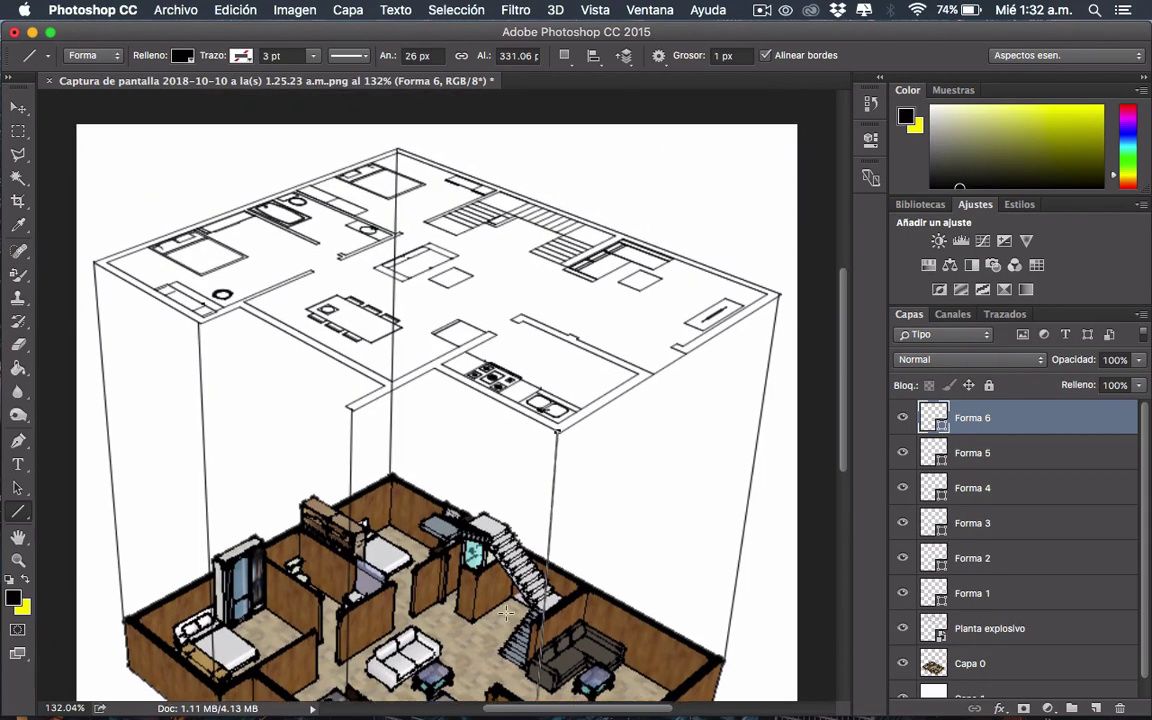
scroll(456, 552, "up", 1)
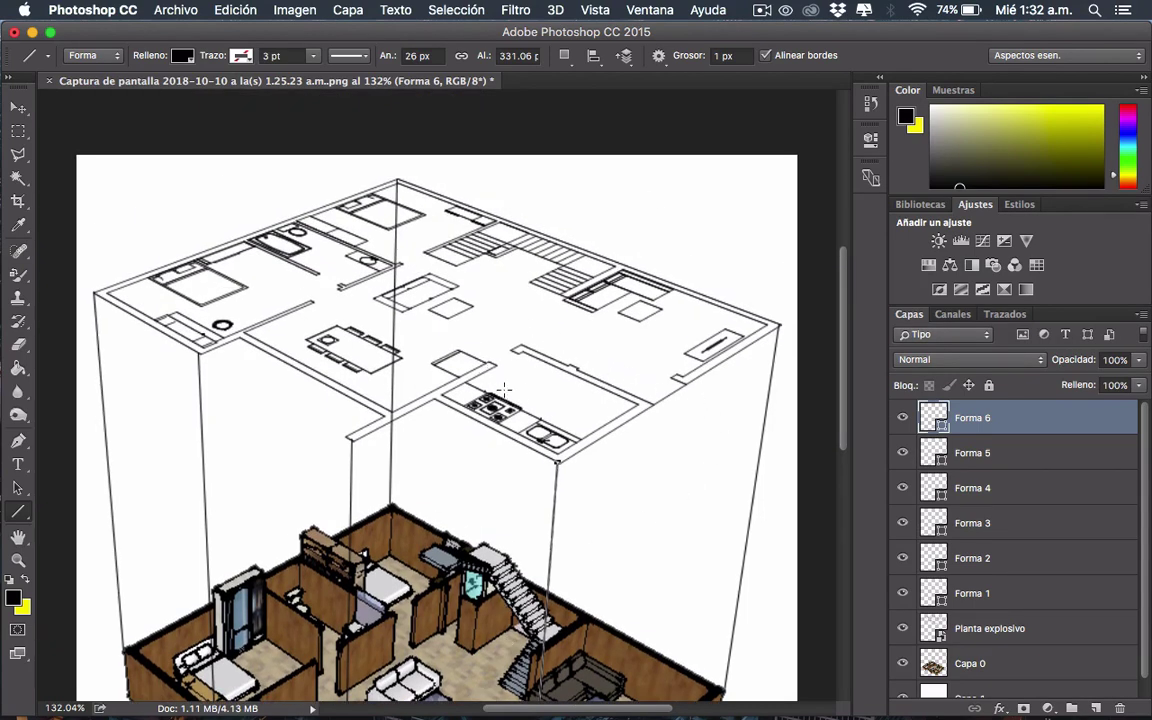
scroll(520, 430, "down", 6)
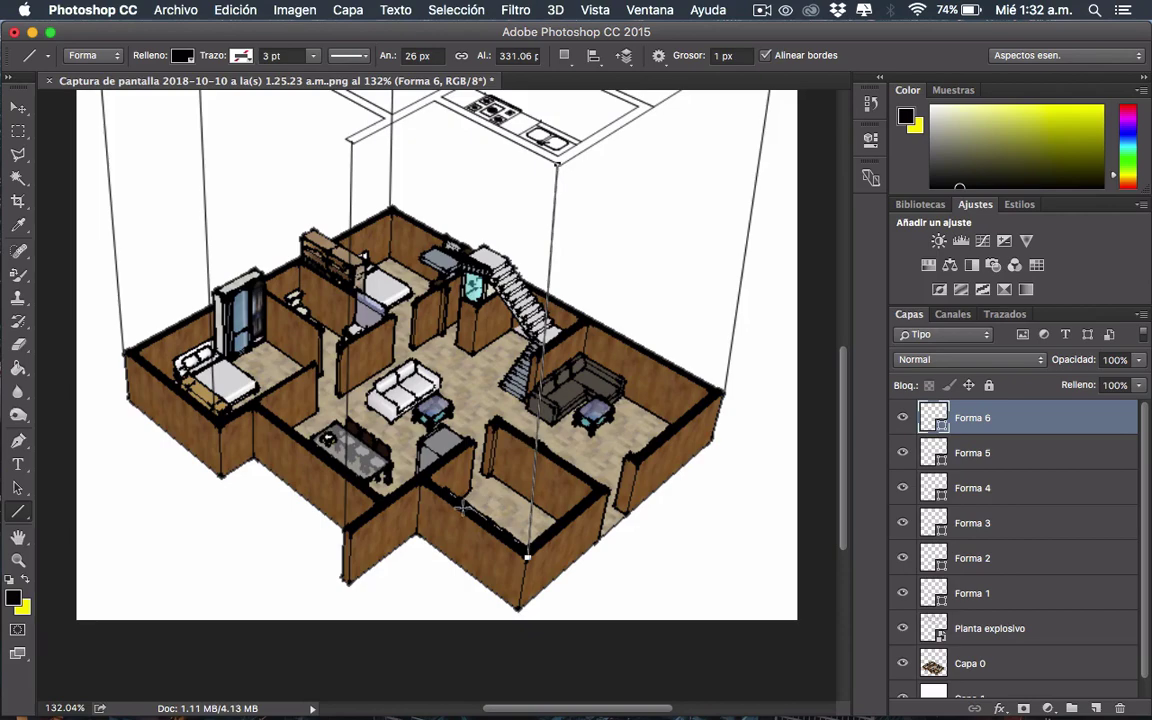
scroll(420, 470, "up", 6)
scroll(478, 516, "up", 1)
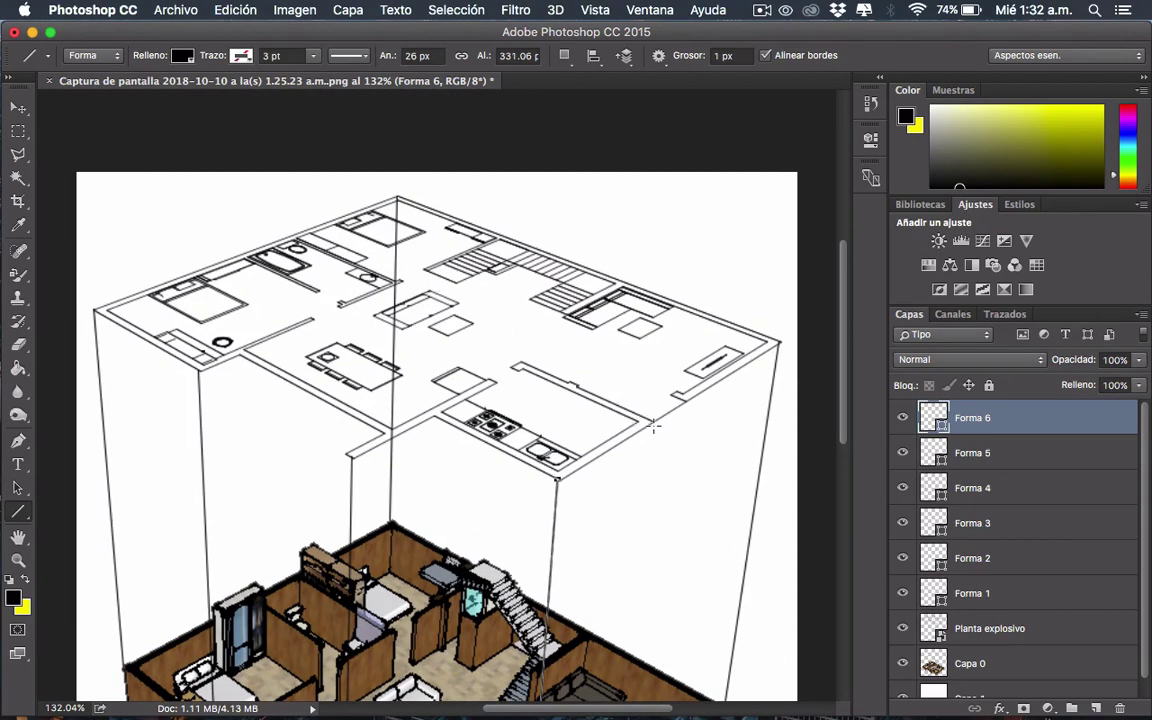
scroll(647, 362, "down", 3)
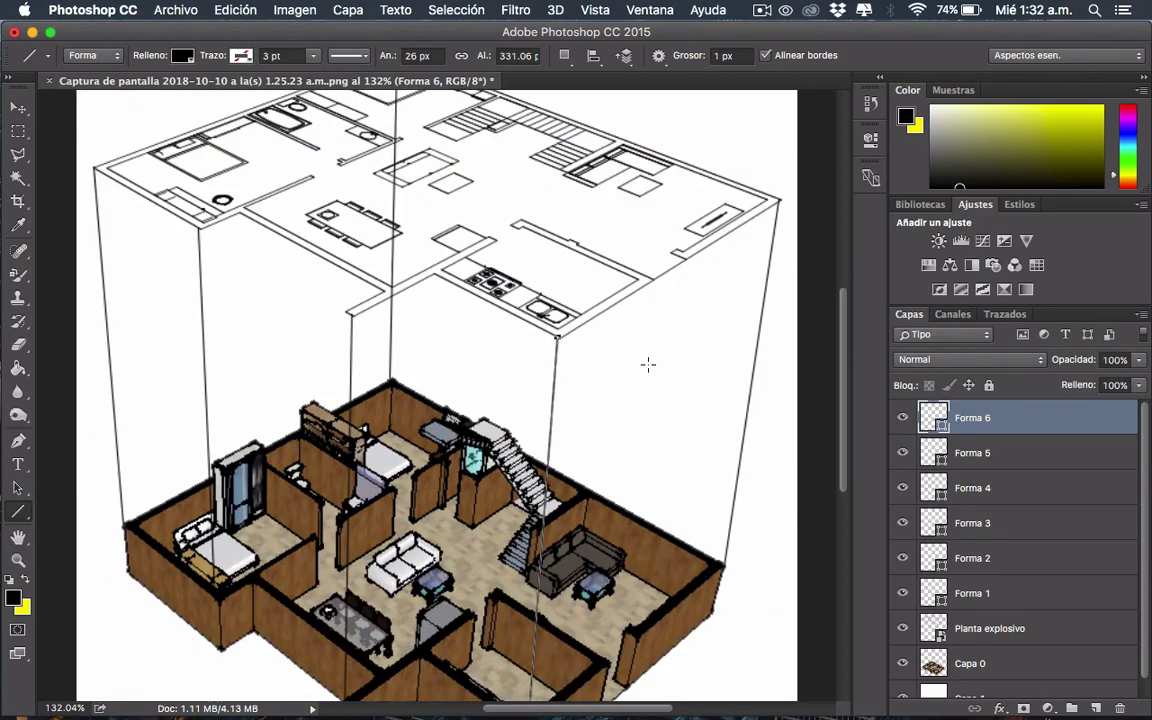
scroll(648, 365, "up", 2)
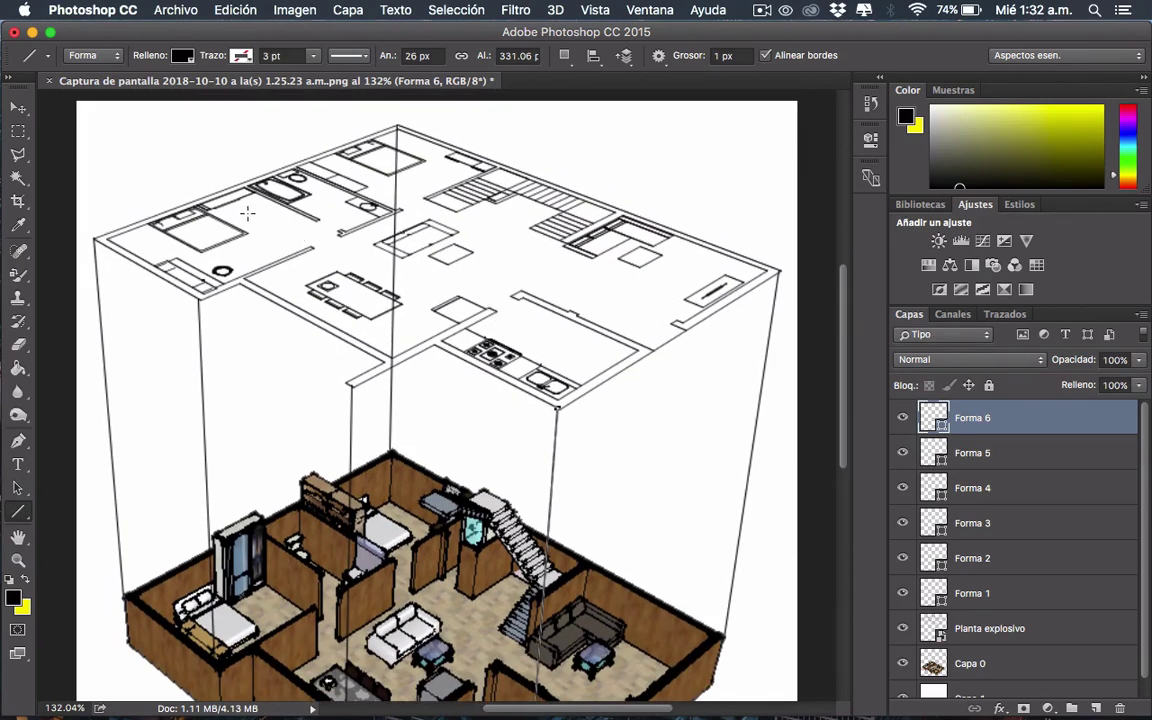
scroll(481, 290, "down", 2, "alt")
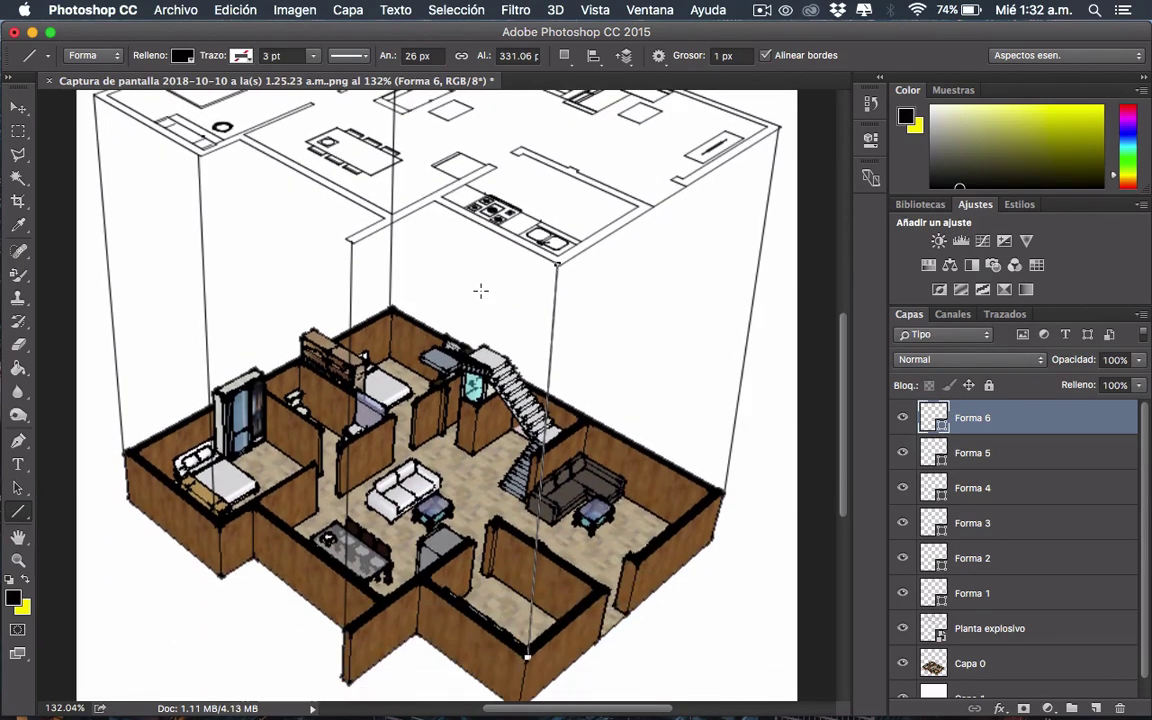
scroll(481, 290, "down", 2, "alt")
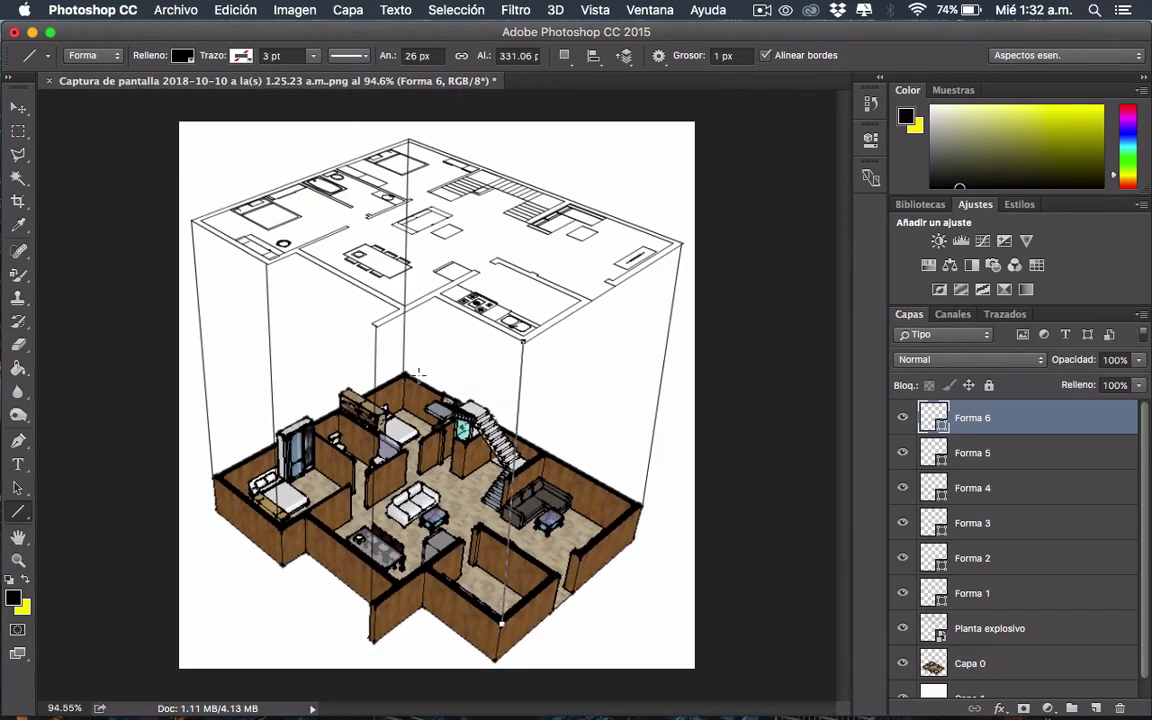
scroll(897, 573, "down", 1)
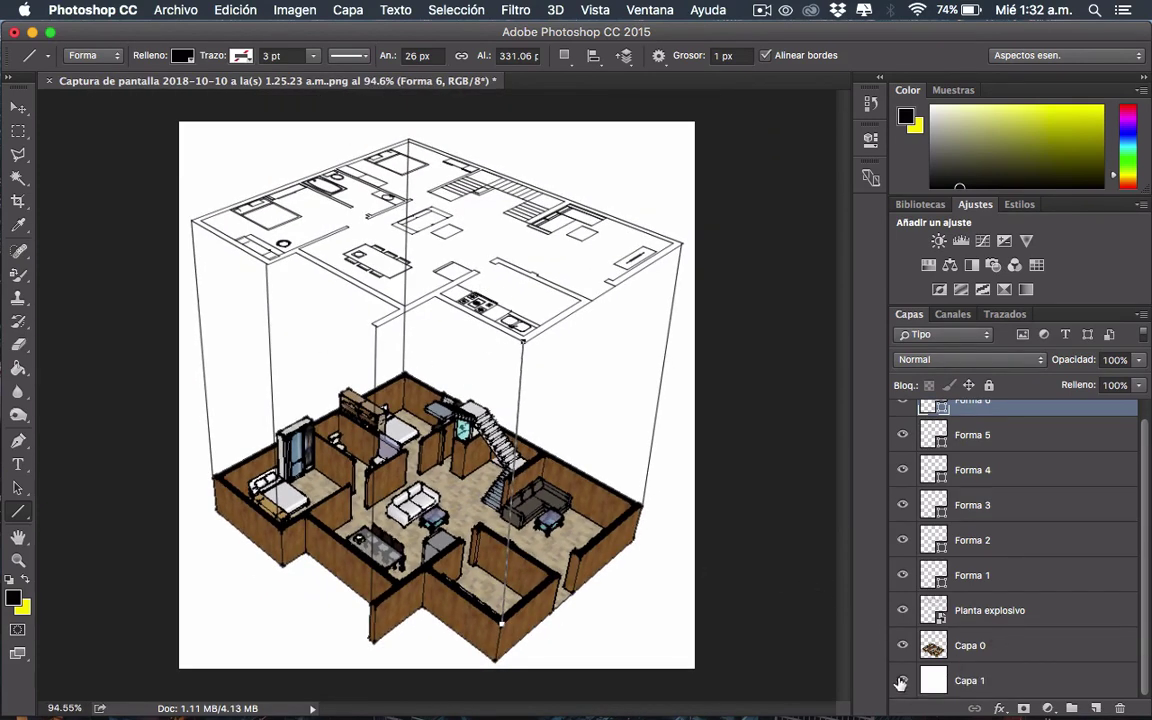
Check transparency by toggling the white background and Planta explosivo layer visibility
left_click(902, 683)
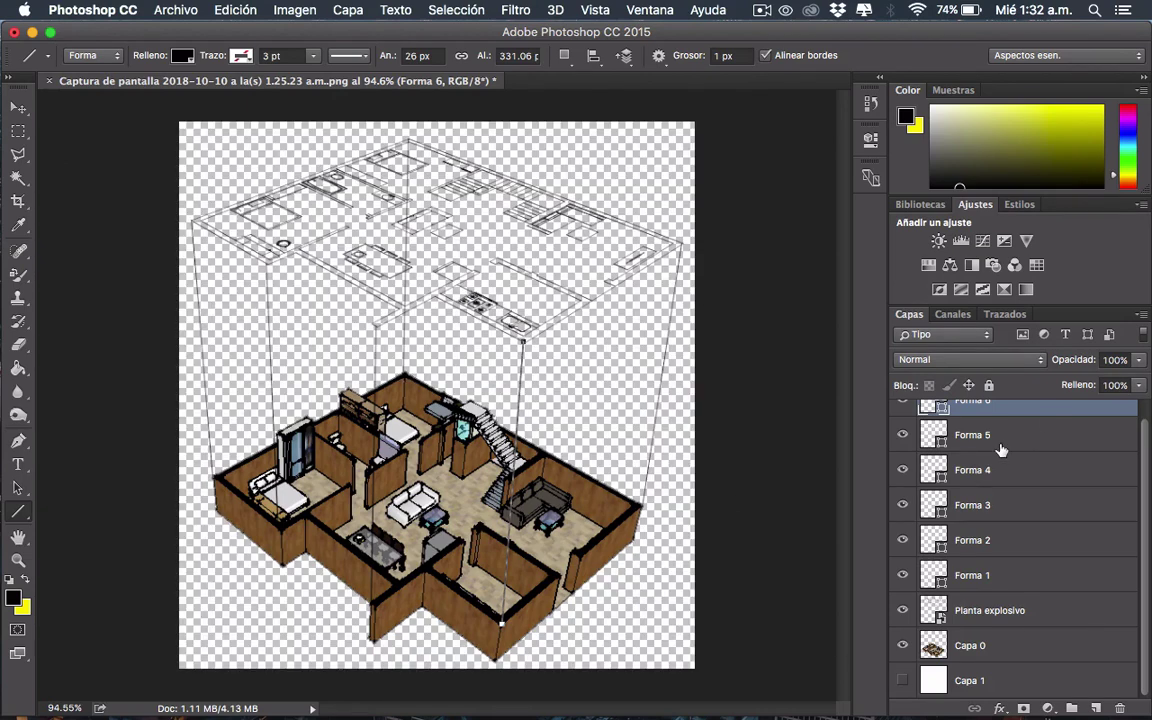
scroll(990, 453, "up", 1)
left_click(902, 695)
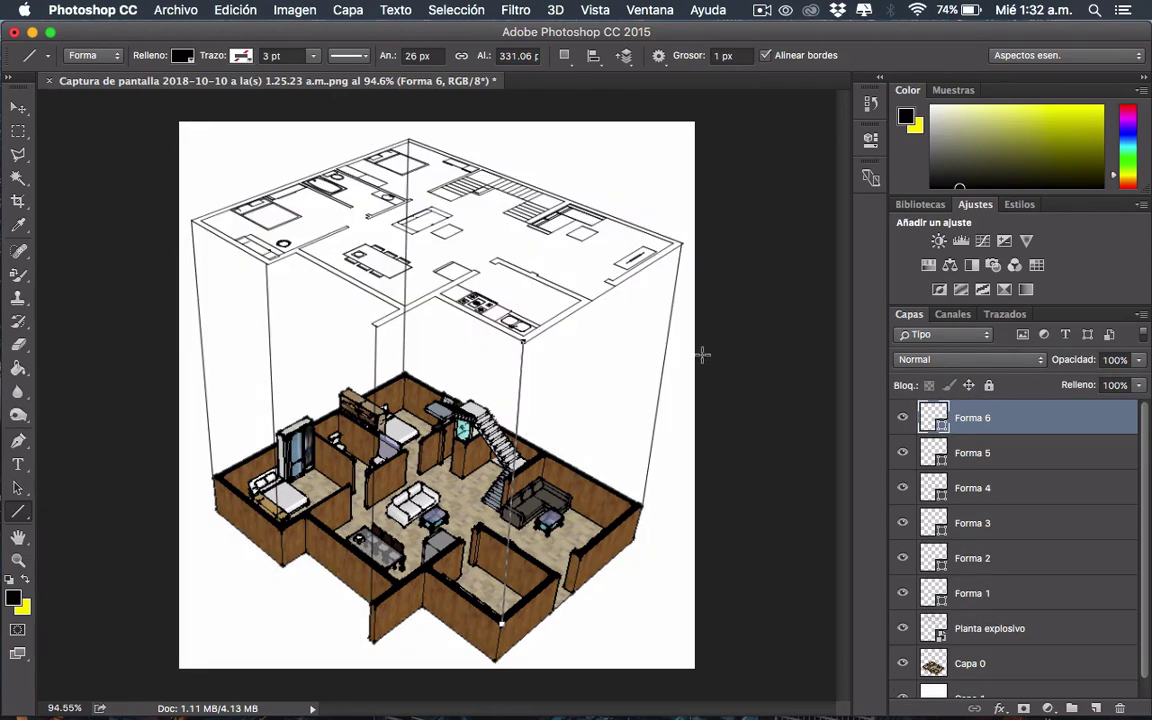
key("v")
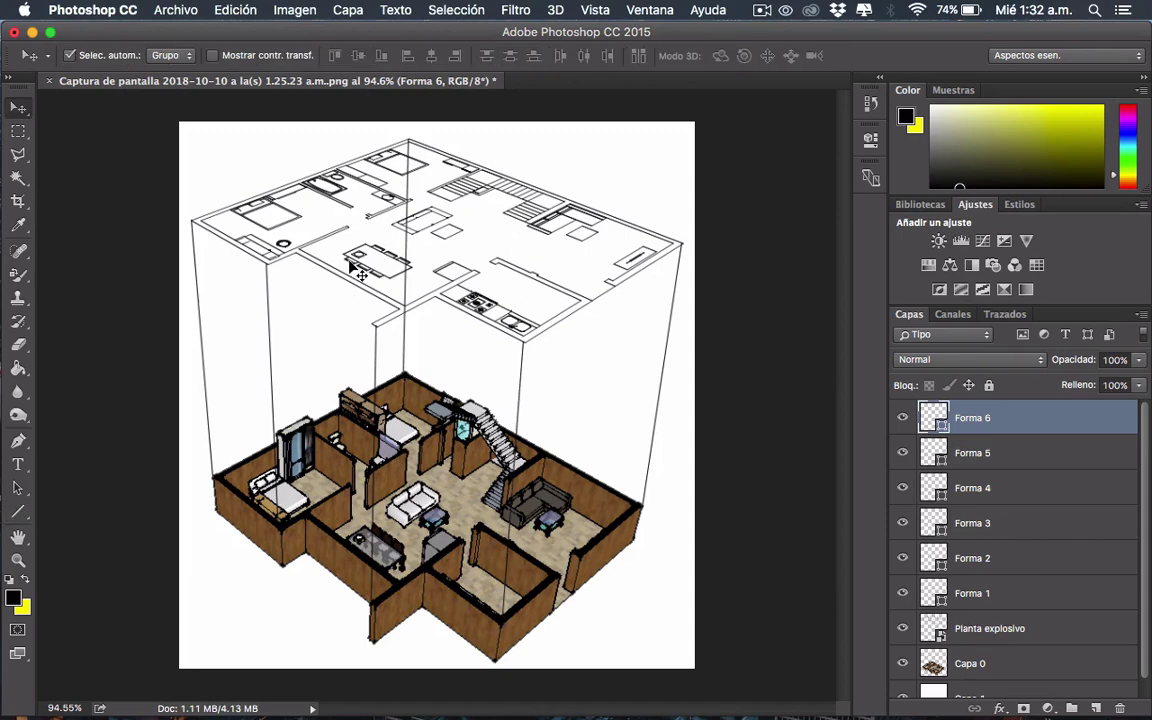
left_click(316, 238)
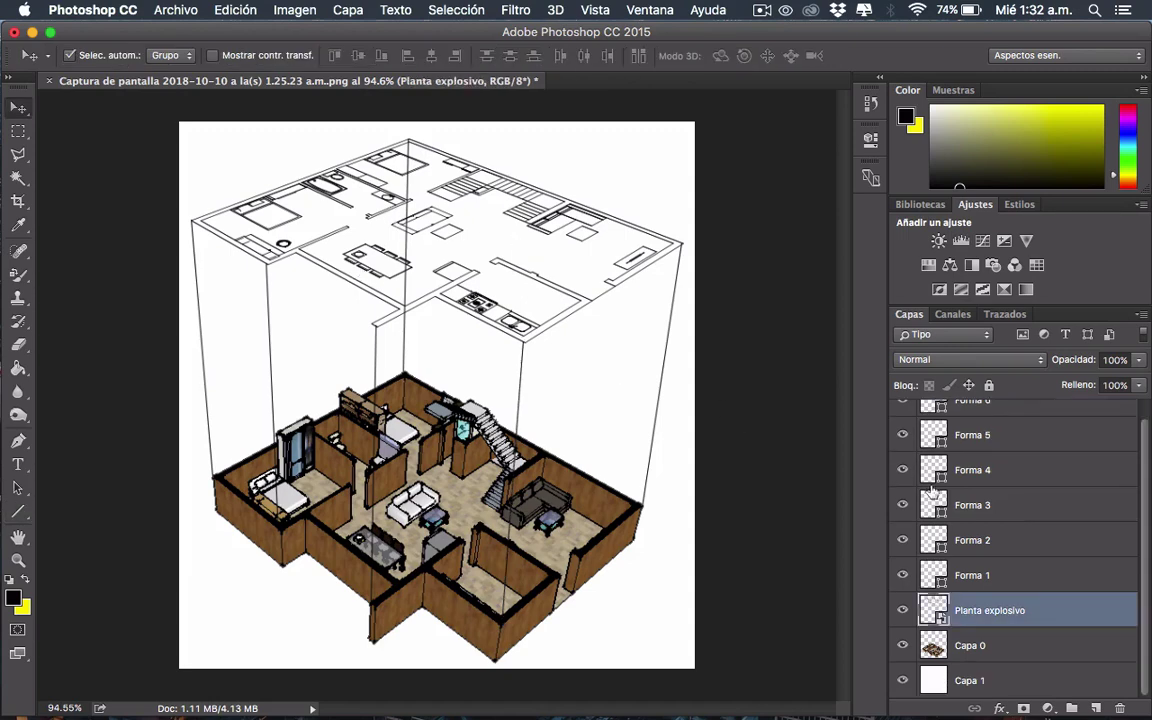
left_click(902, 610)
left_click(902, 610)
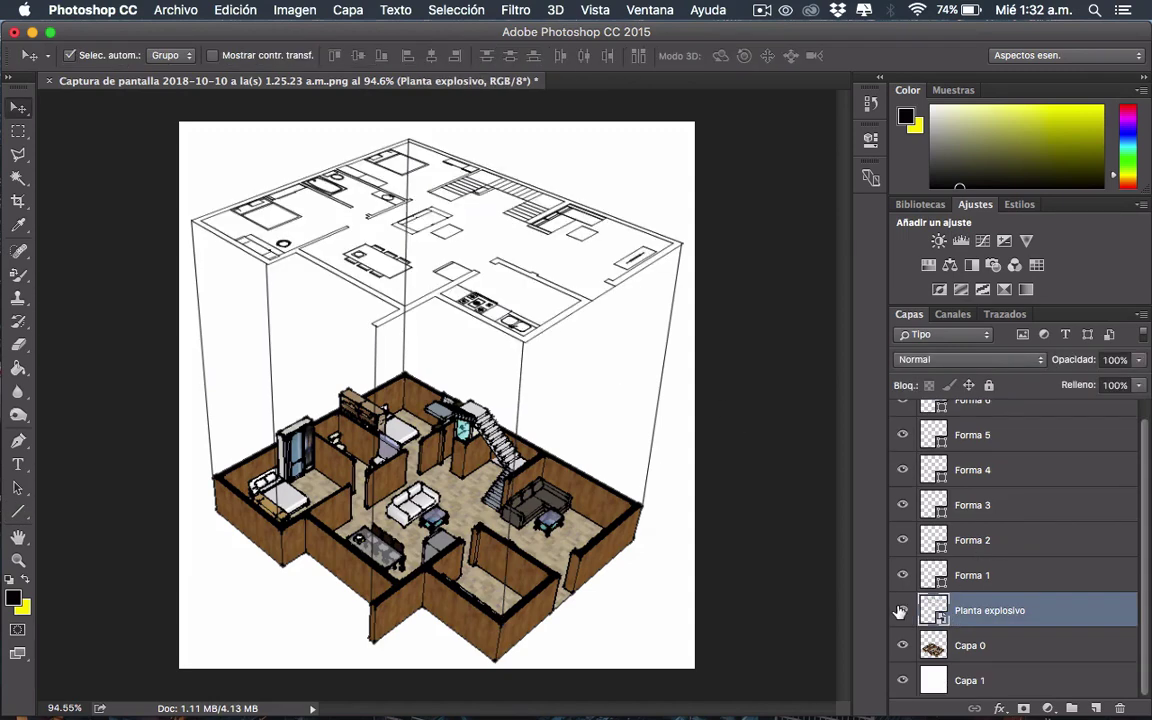
Add a Sombra paralela drop shadow to the floor plan with 20% spread and 1 px size
left_click(999, 708)
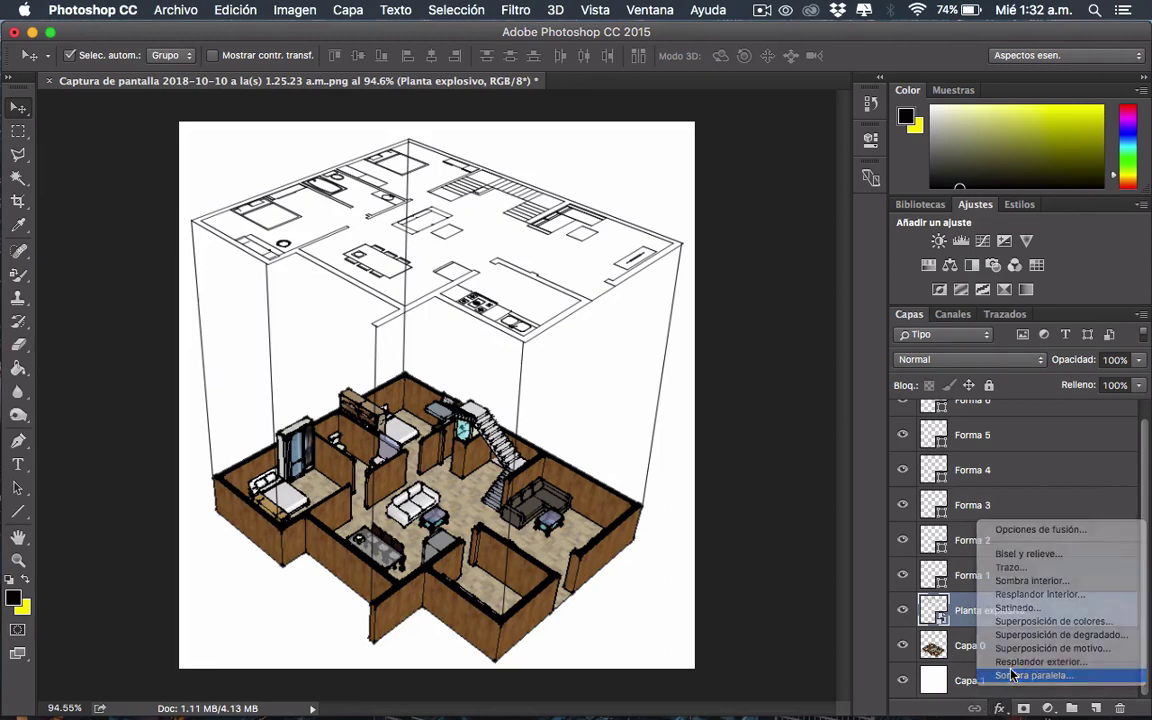
left_click(1012, 676)
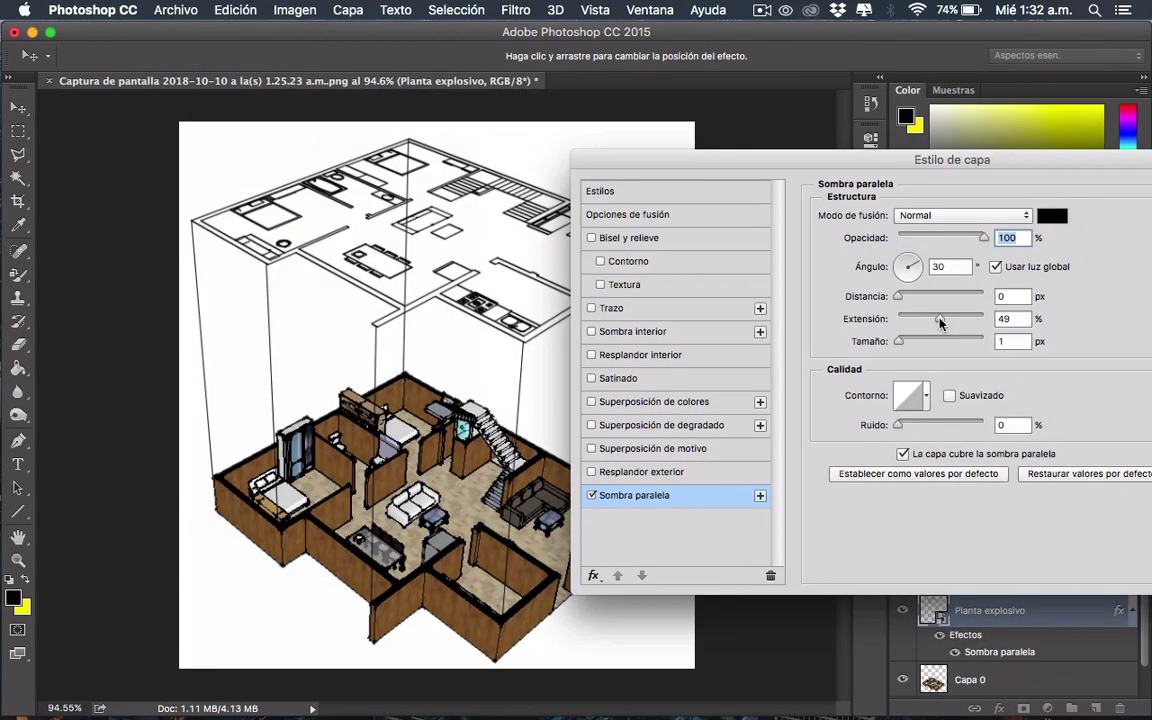
left_click_drag(940, 322, 895, 343)
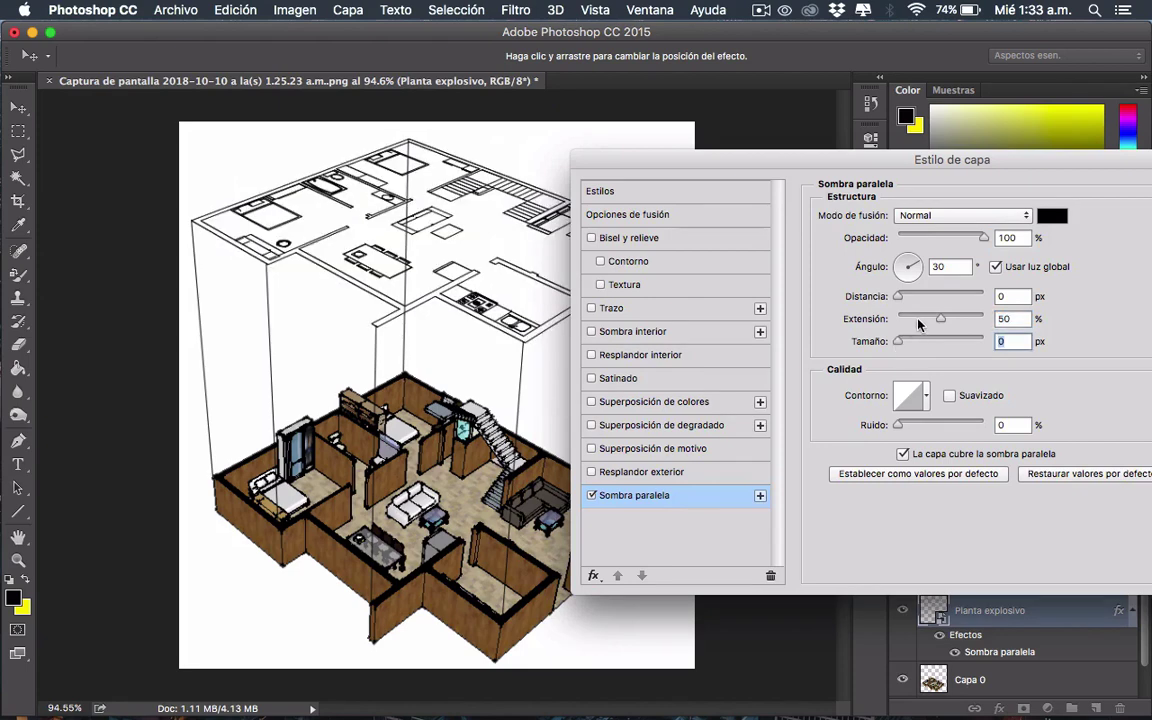
type("12")
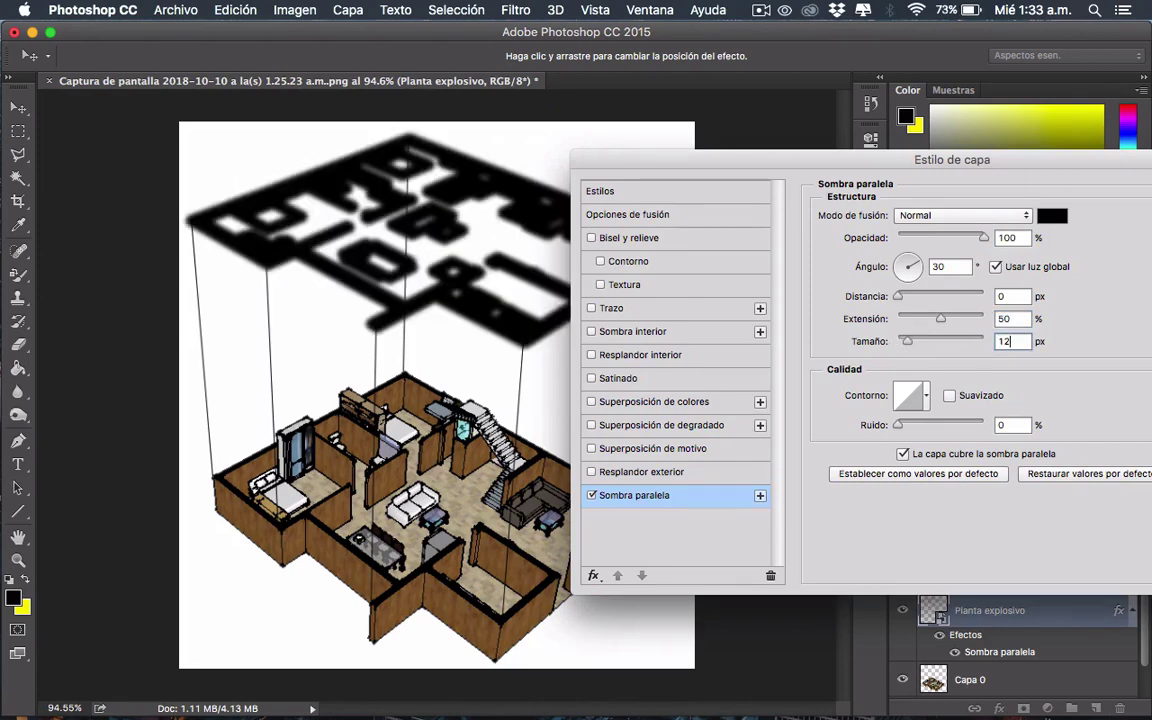
key("BackSpace")
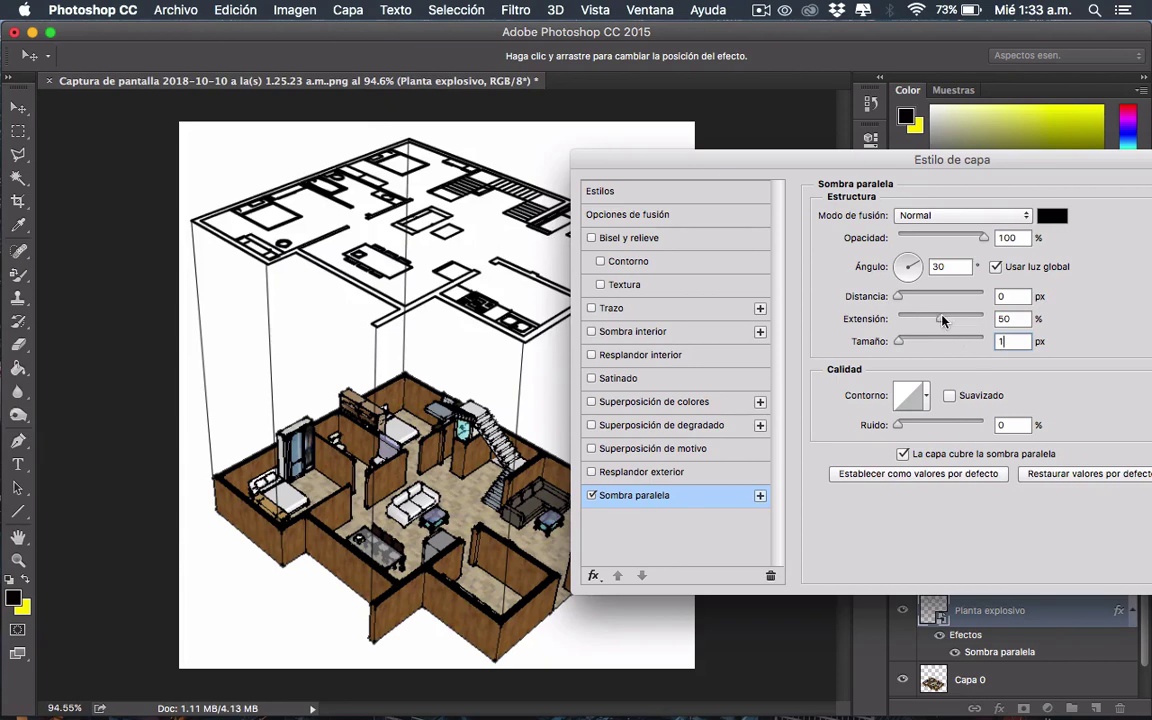
left_click_drag(940, 318, 914, 320)
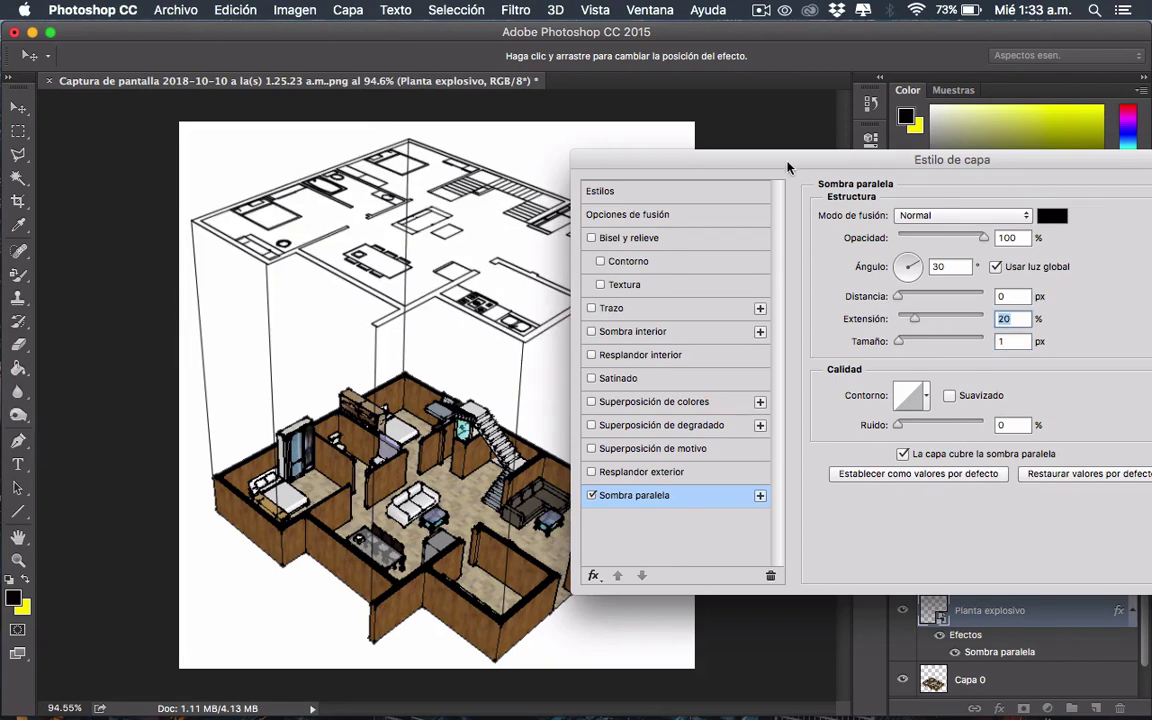
left_click_drag(788, 167, 865, 215)
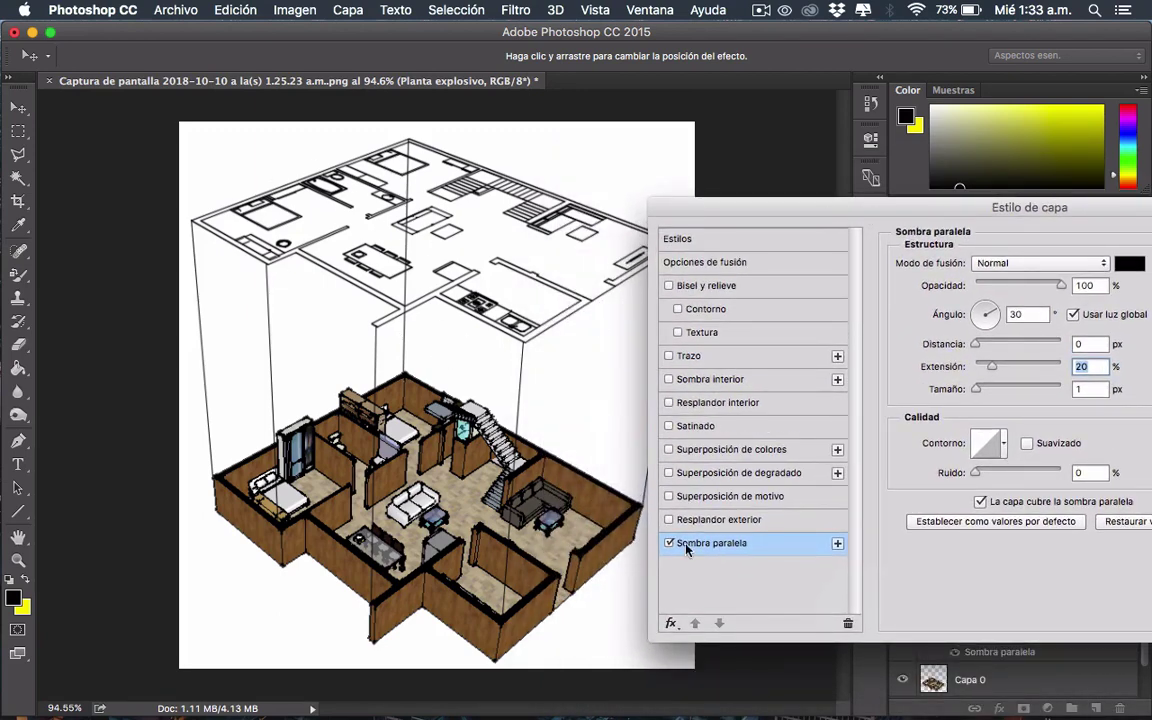
Toggle the drop shadow on and off to compare, leaving it off
left_click(669, 545)
left_click(669, 544)
left_click(669, 544)
left_click(669, 544)
left_click(669, 544)
Confirm the shadow, hide the white background, and save as PNG 'FINAL PRACTICA EXPLOSIVA'
key("Return")
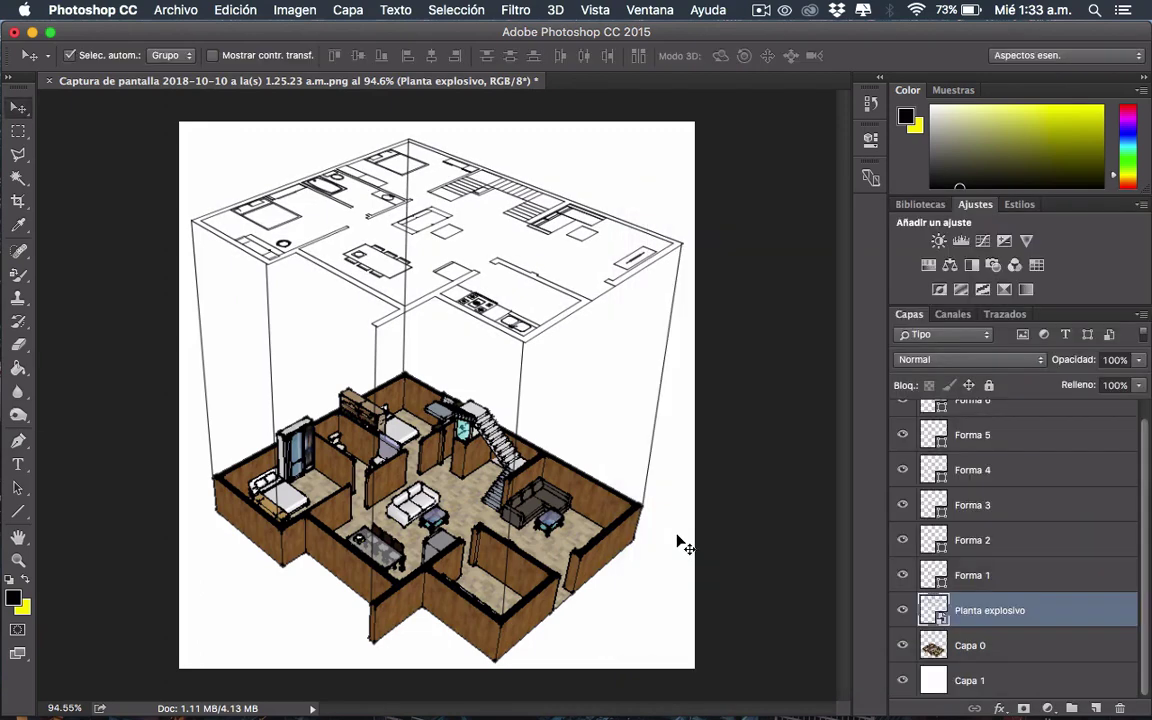
left_click(904, 681)
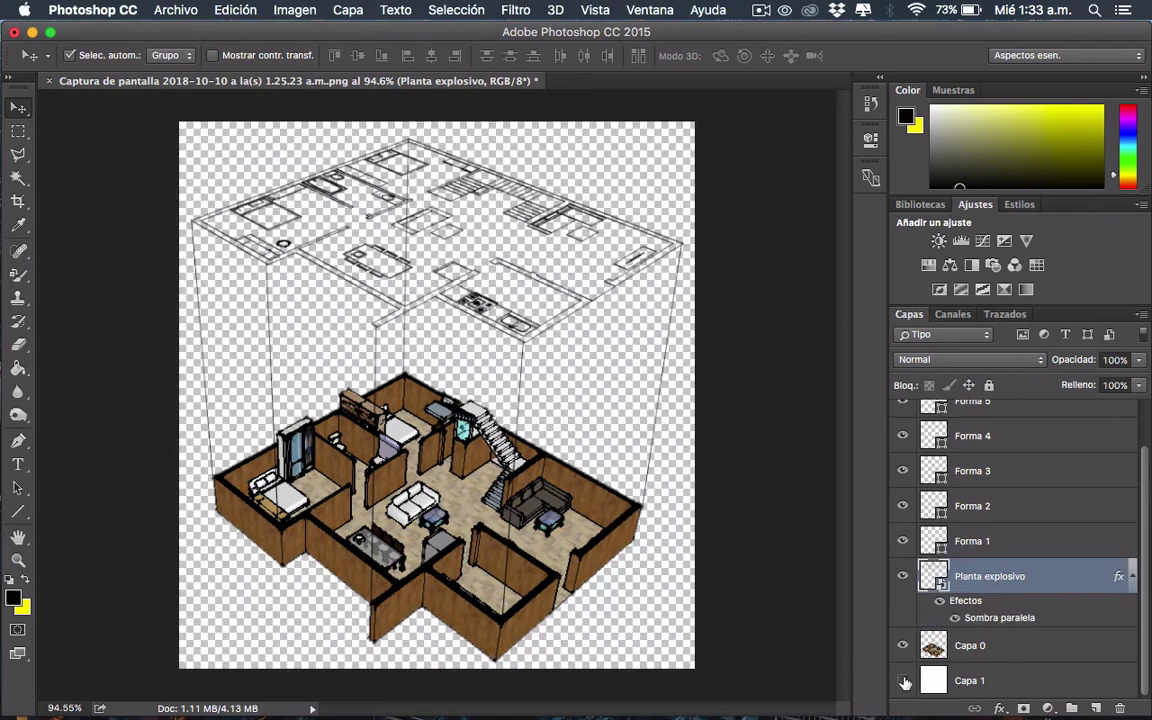
left_click(162, 10)
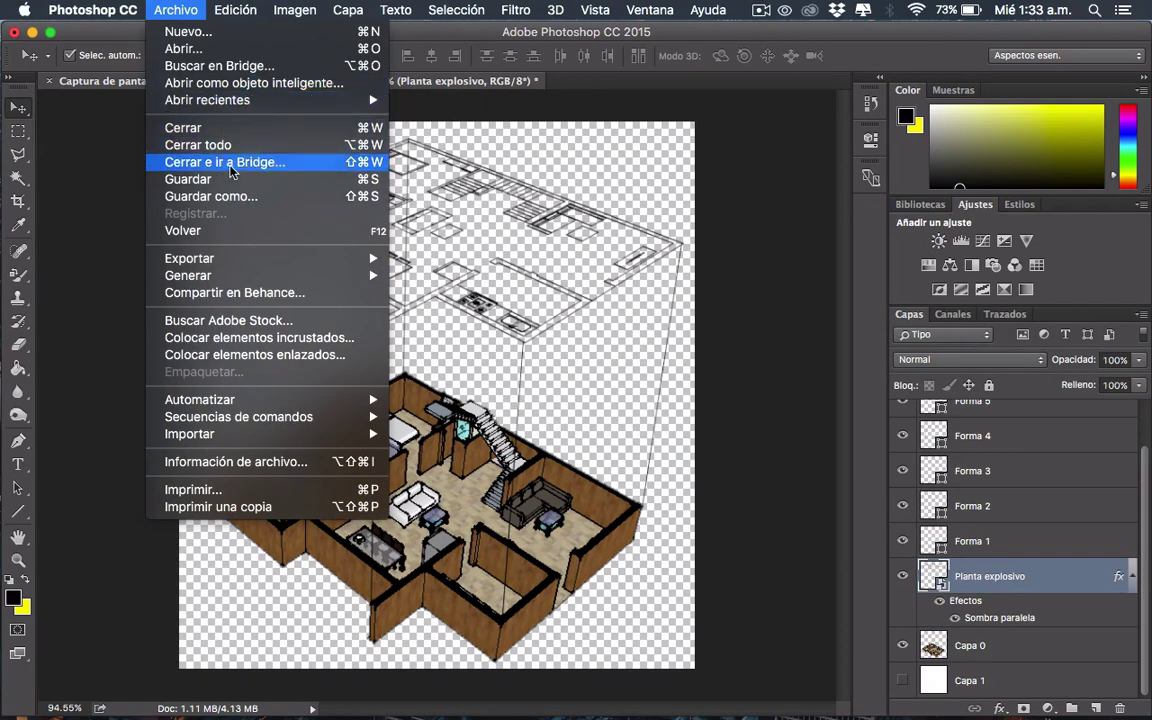
left_click(231, 198)
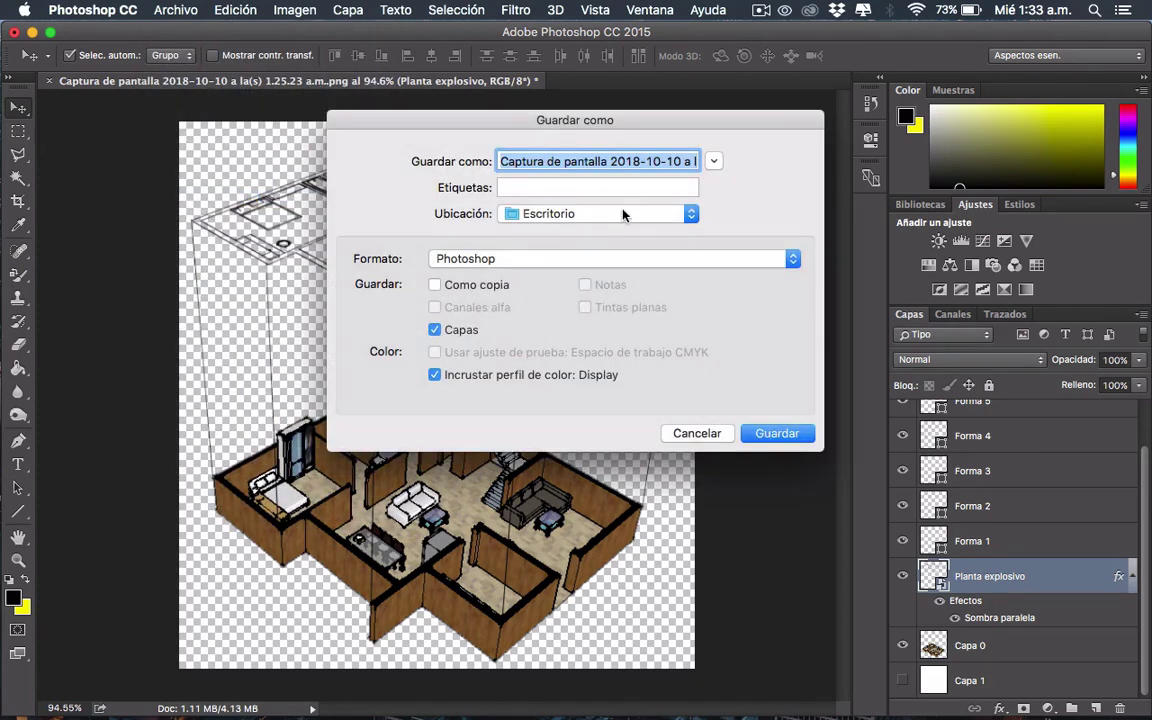
type("FINAL")
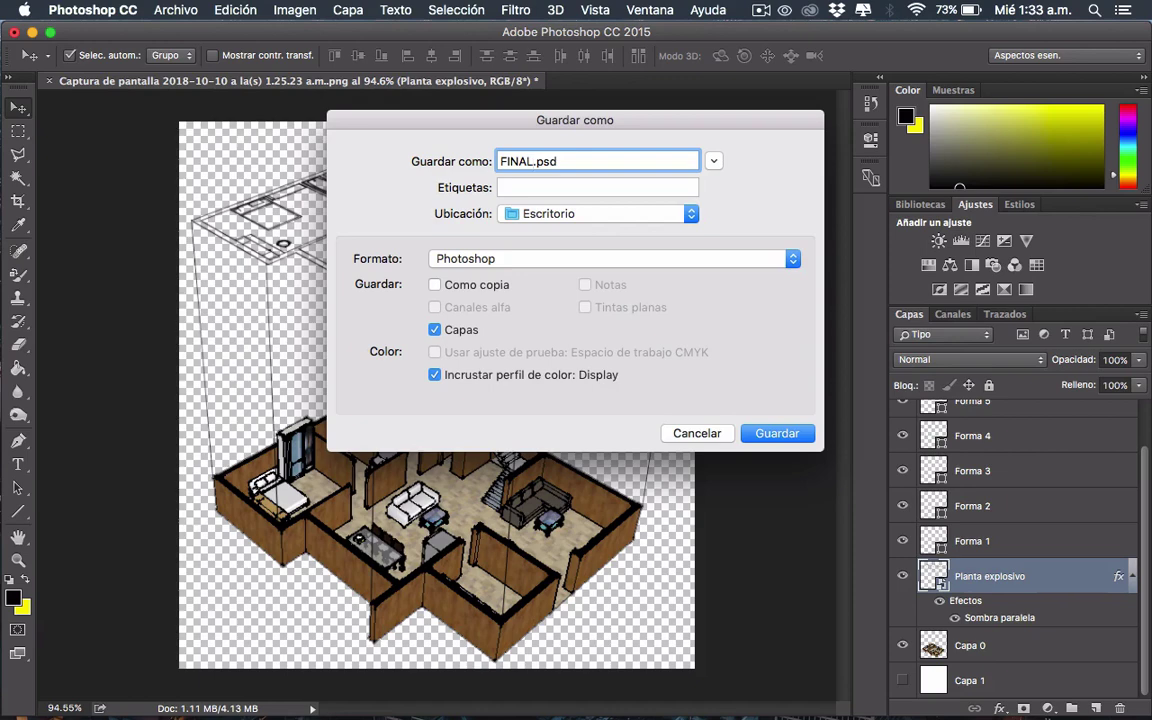
type(" PRACTICA ")
type("EXPLOSIVA")
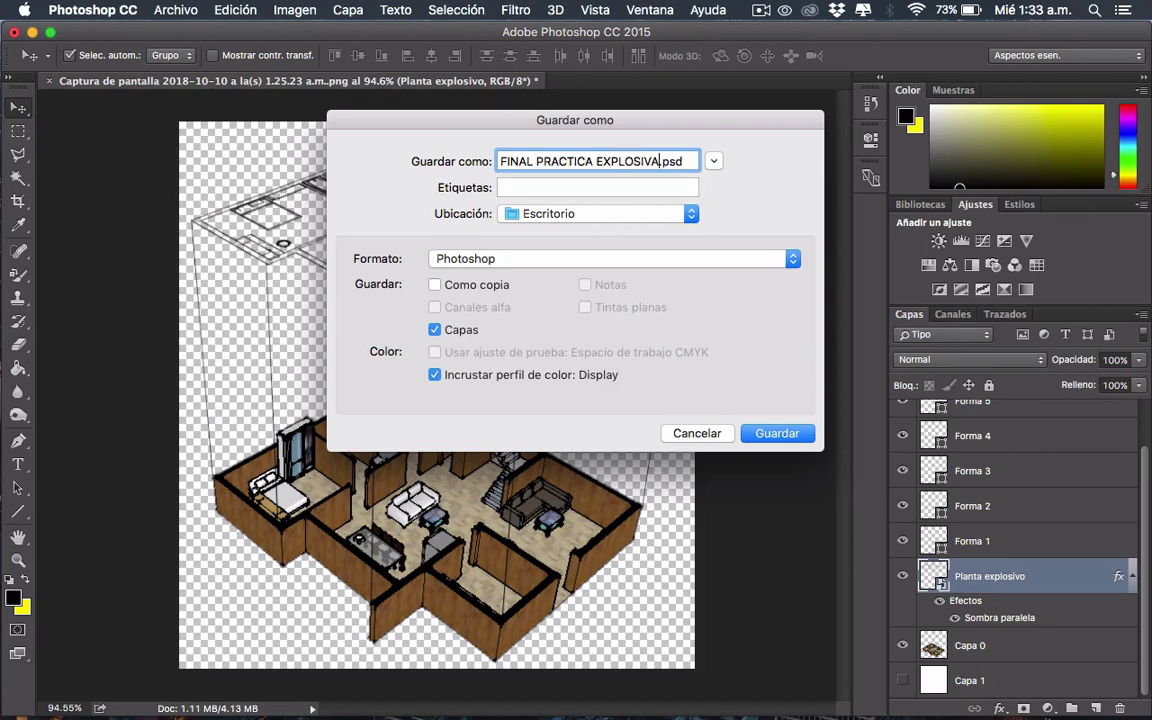
left_click(556, 258)
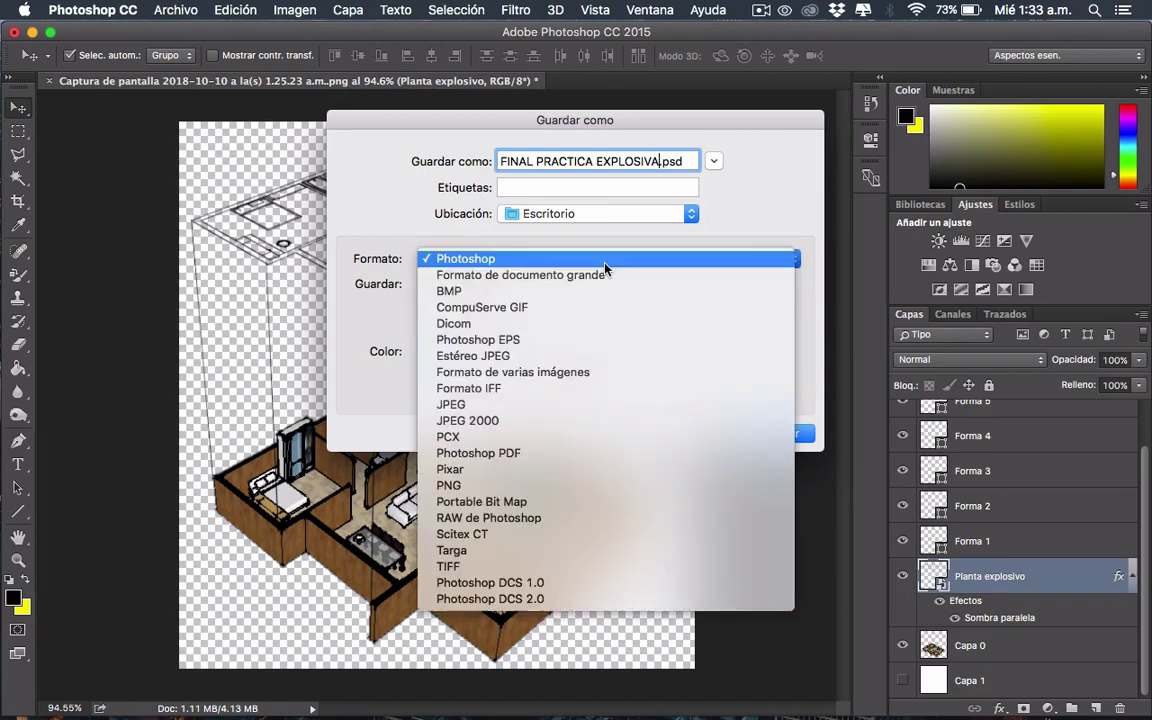
left_click(452, 486)
left_click(760, 434)
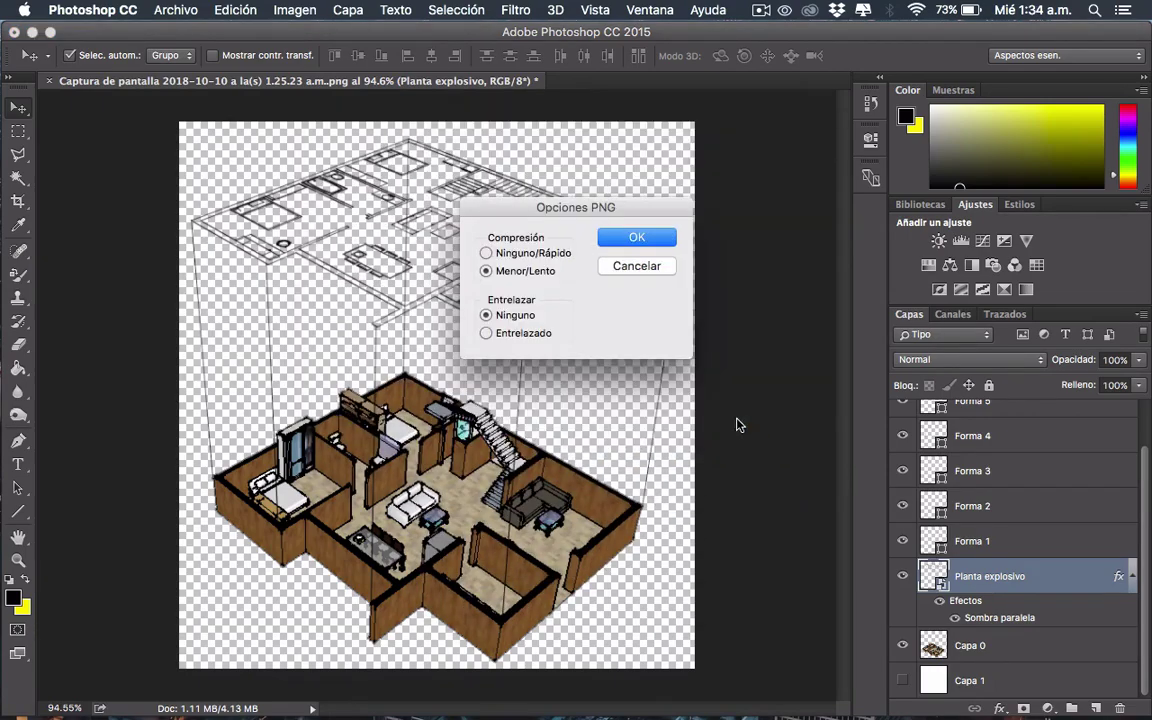
key("Return")
key("super+m")
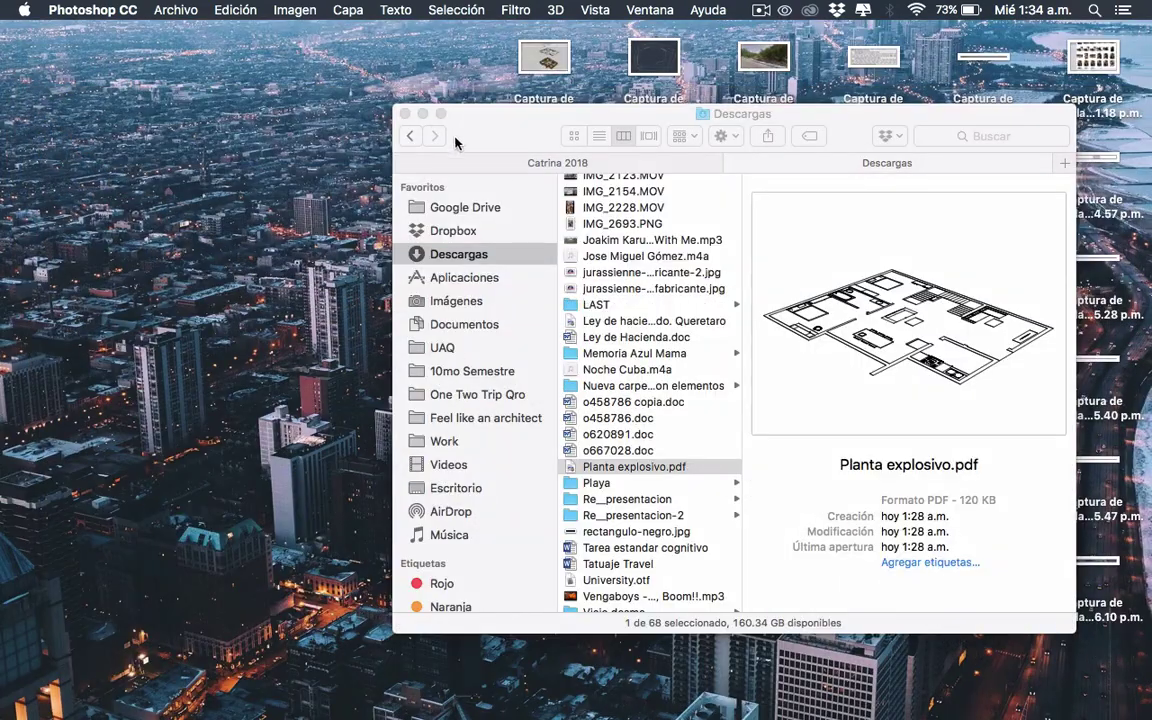
Quick Look FINAL PRACTICA EXPLOSIVA.png and move the preview window to the left
left_click(421, 118)
key("space")
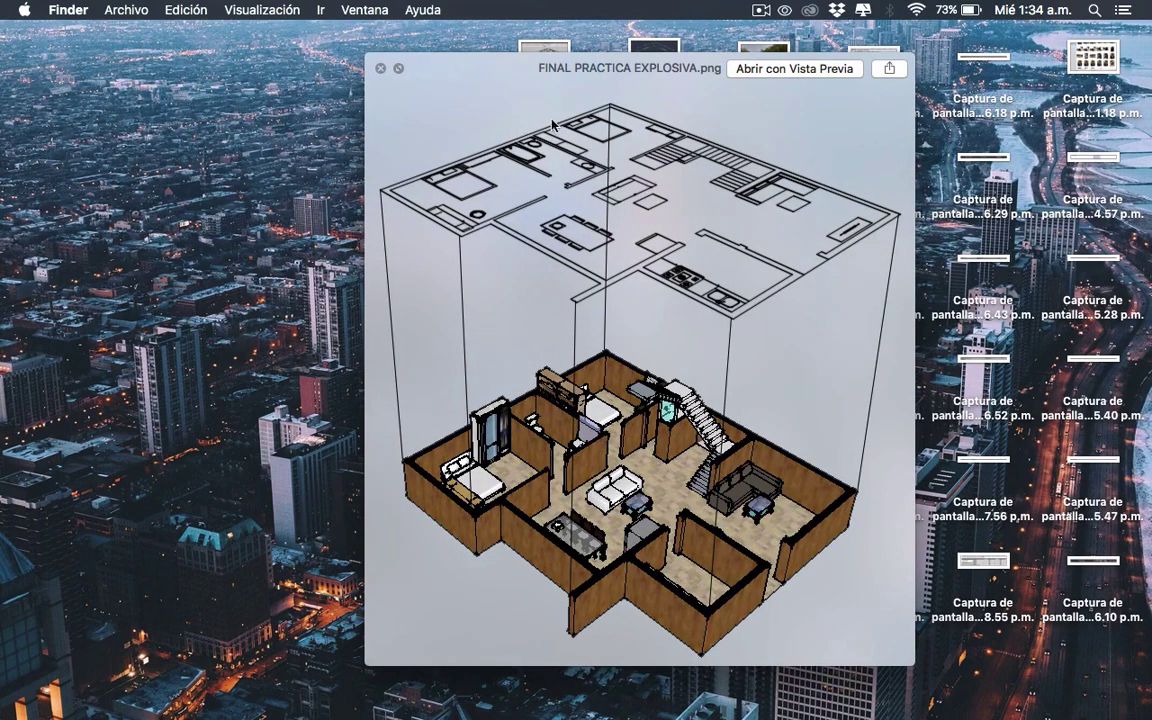
left_click_drag(632, 258, 432, 227)
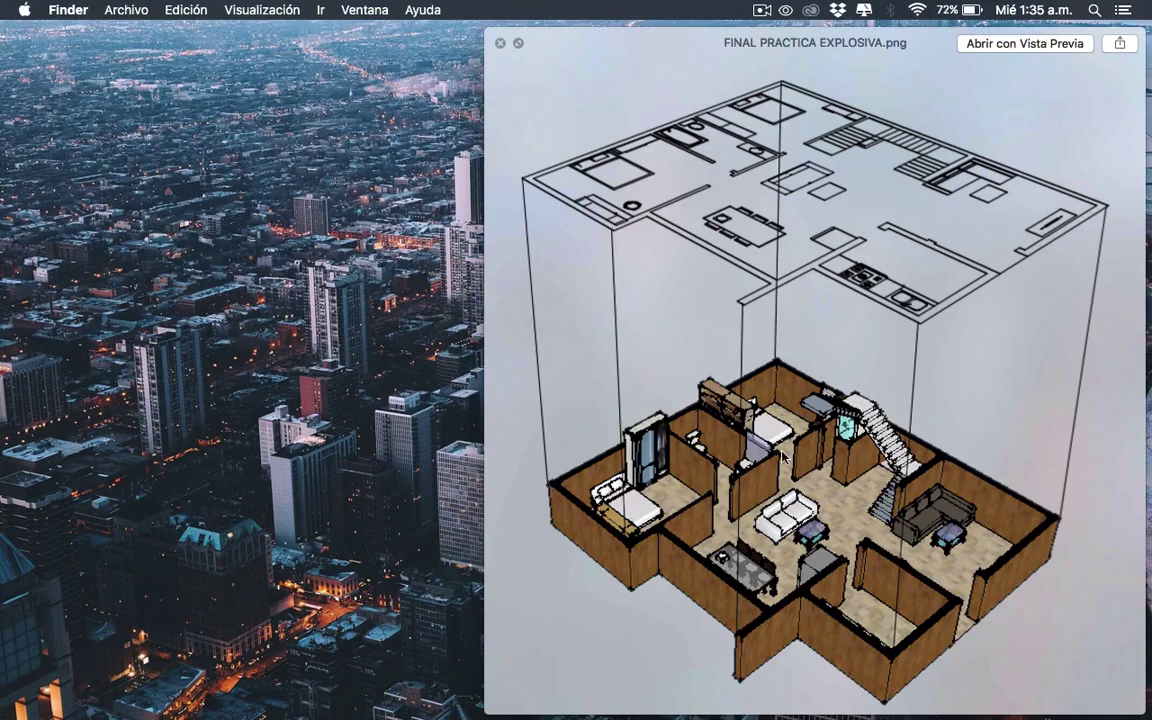
left_click_drag(690, 336, 676, 334)
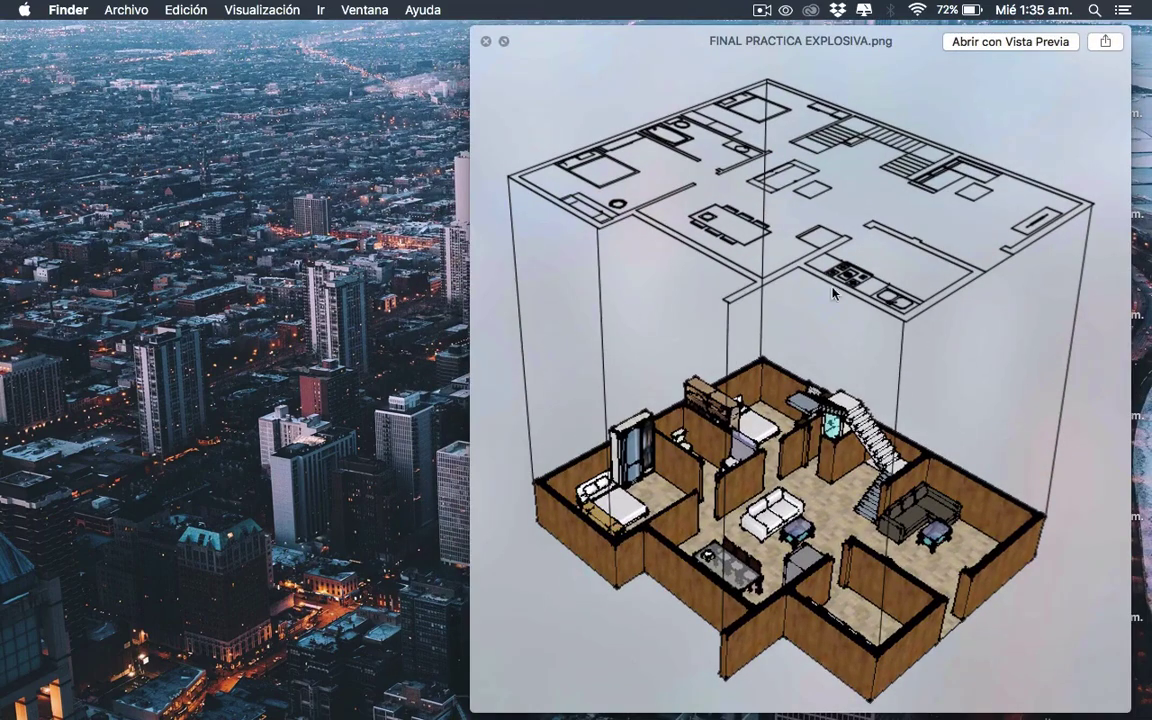
key("ctrl+Up")
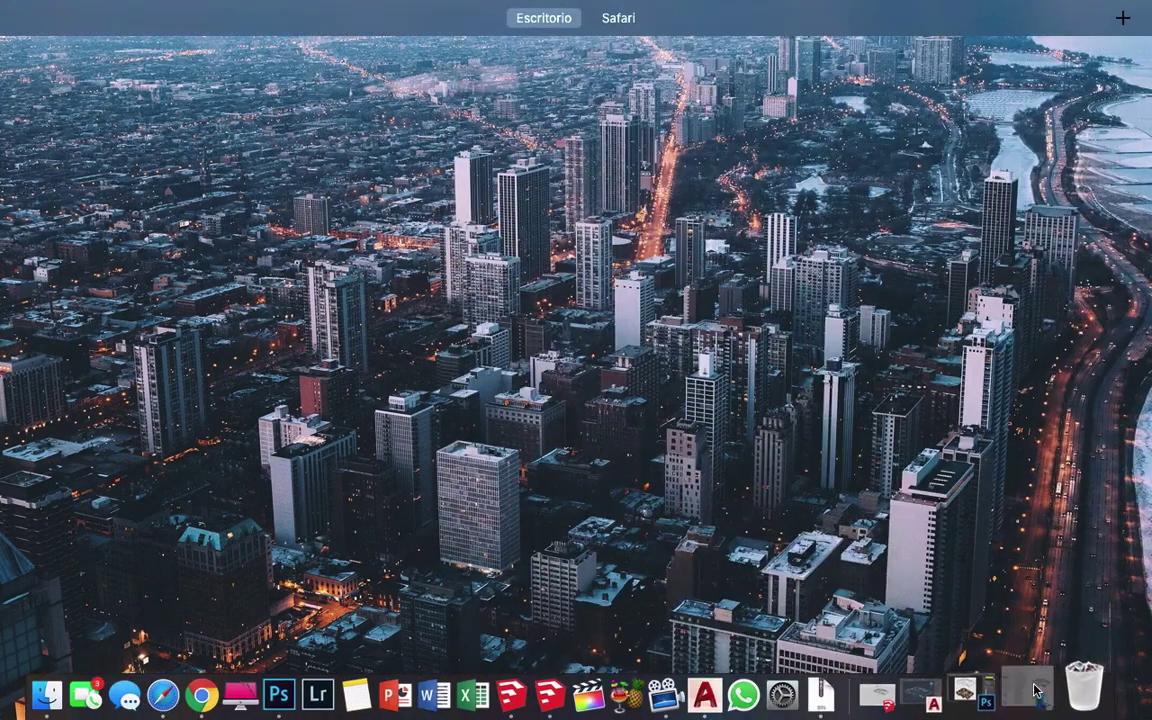
Leave Mission Control, bring the Descargas window forward, and close the PNG preview
key("ctrl+Up")
key("p")
key("space")
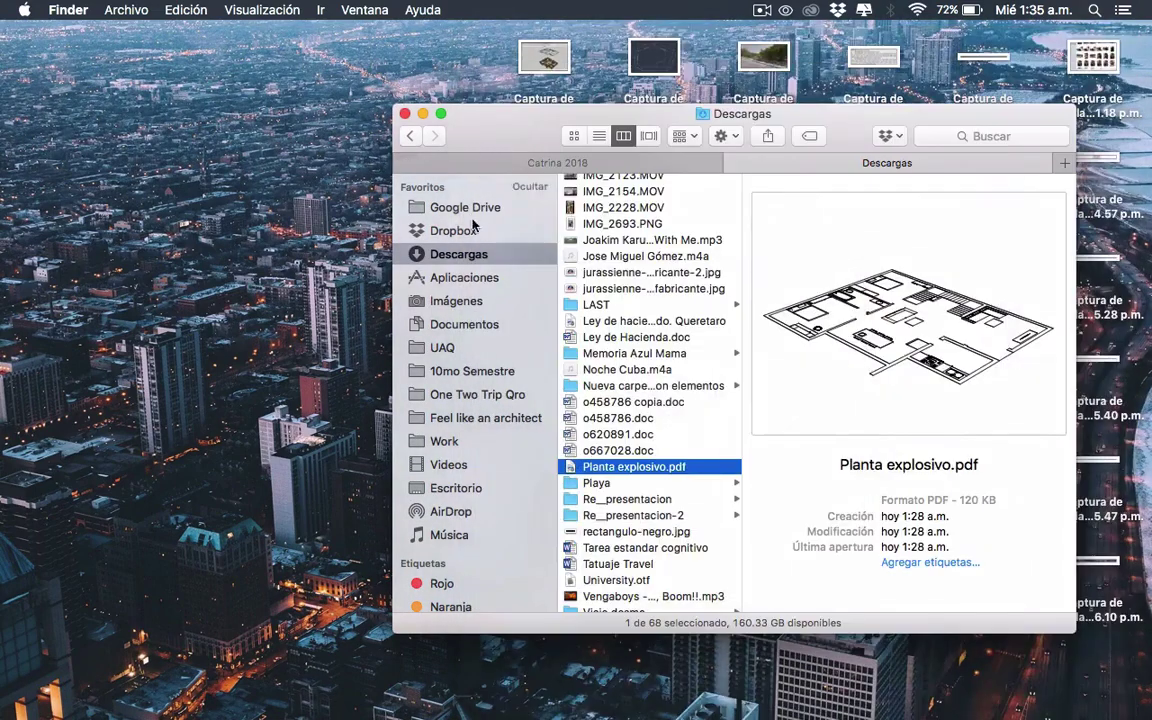
Browse through Feel like an architect to Paquetes and preview the LAMINA .psd poster
left_click(458, 394)
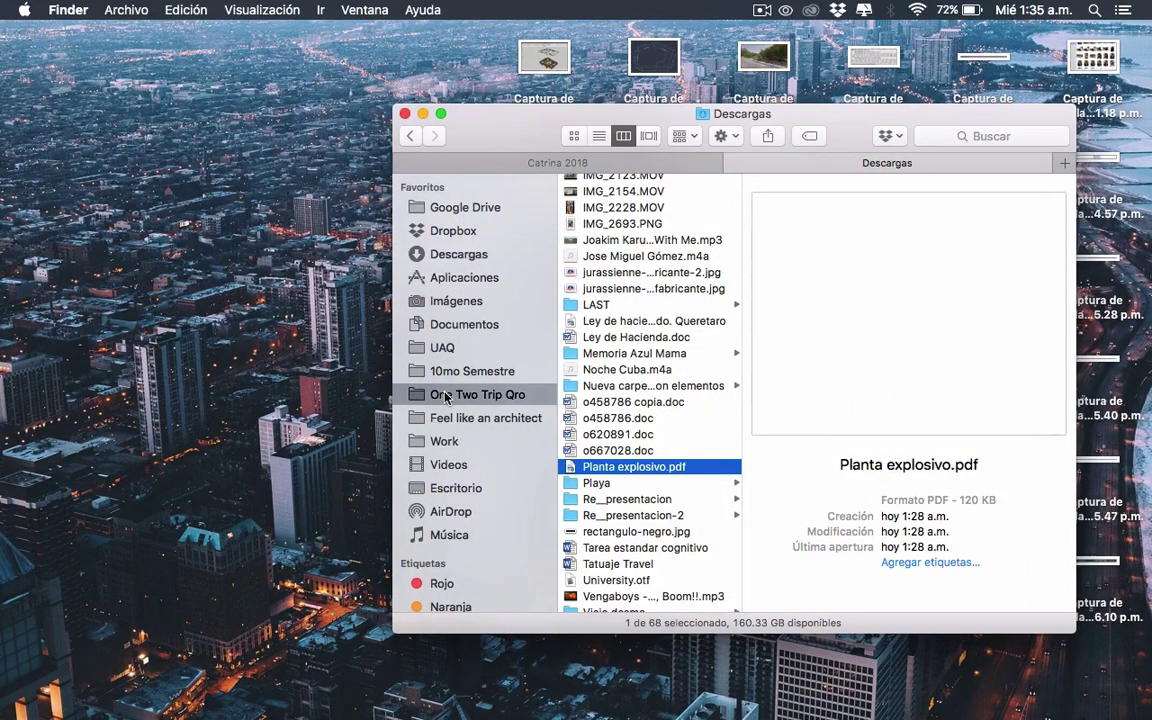
left_click(470, 418)
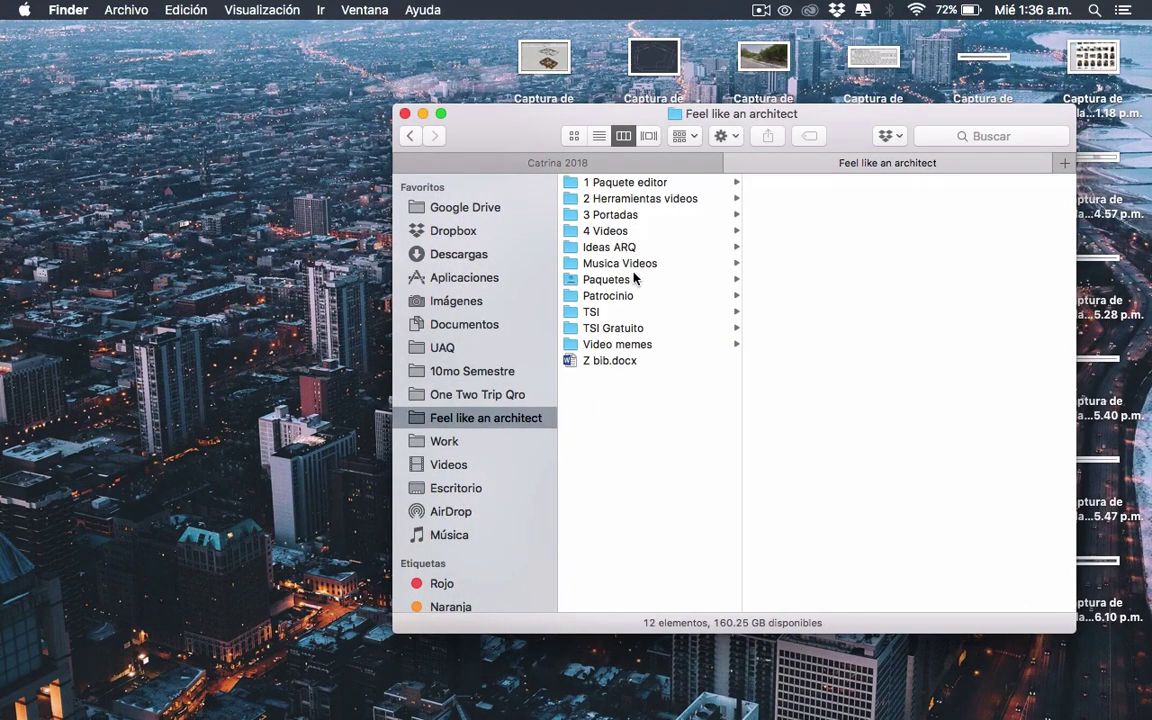
left_click(634, 279)
left_click(771, 327)
key("space")
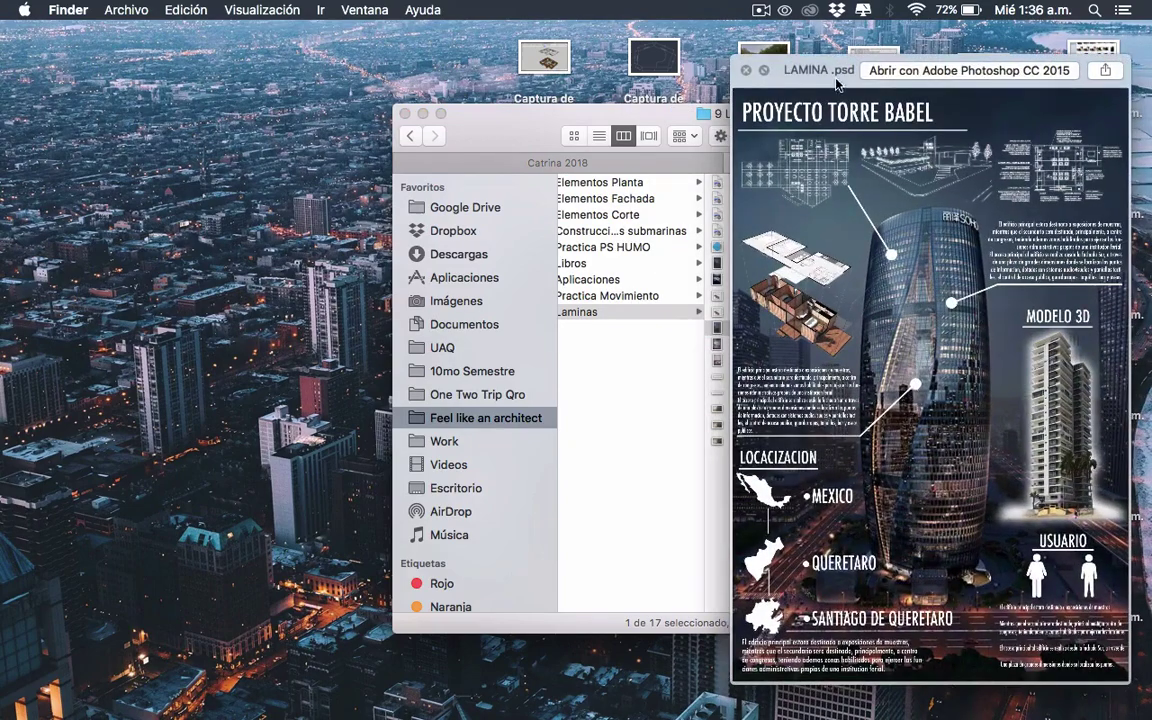
View the LAMINA .psd poster full screen, then close its preview
left_click(765, 70)
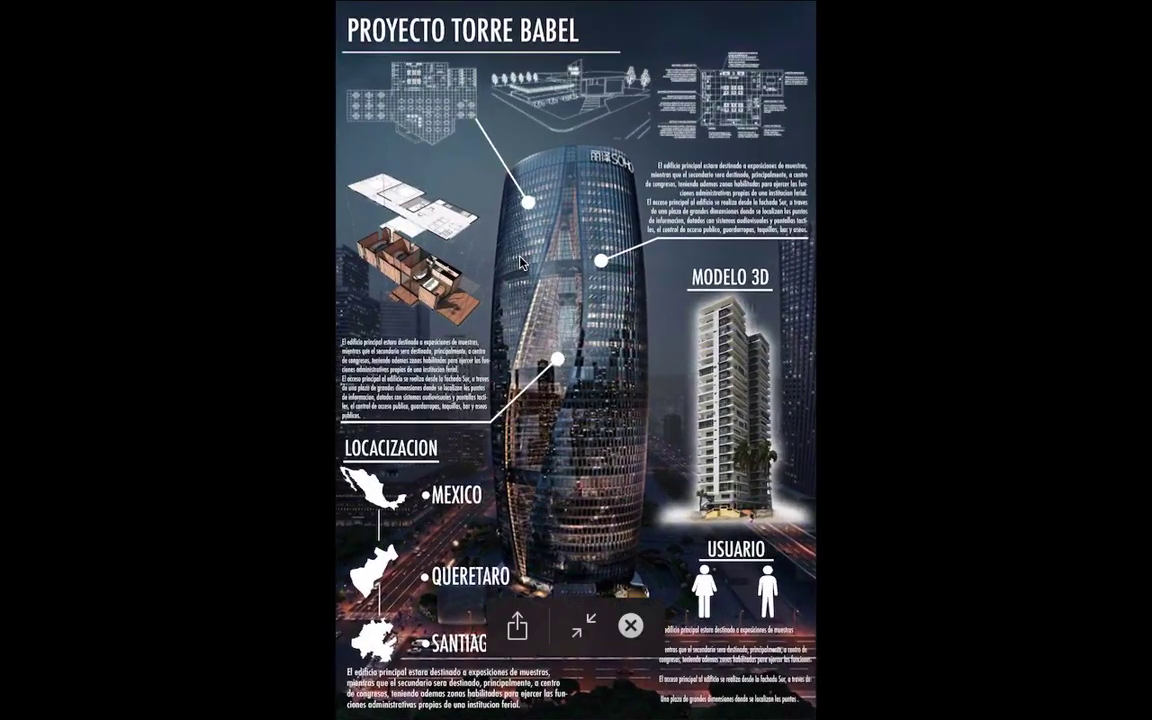
scroll(356, 193, "up", 5)
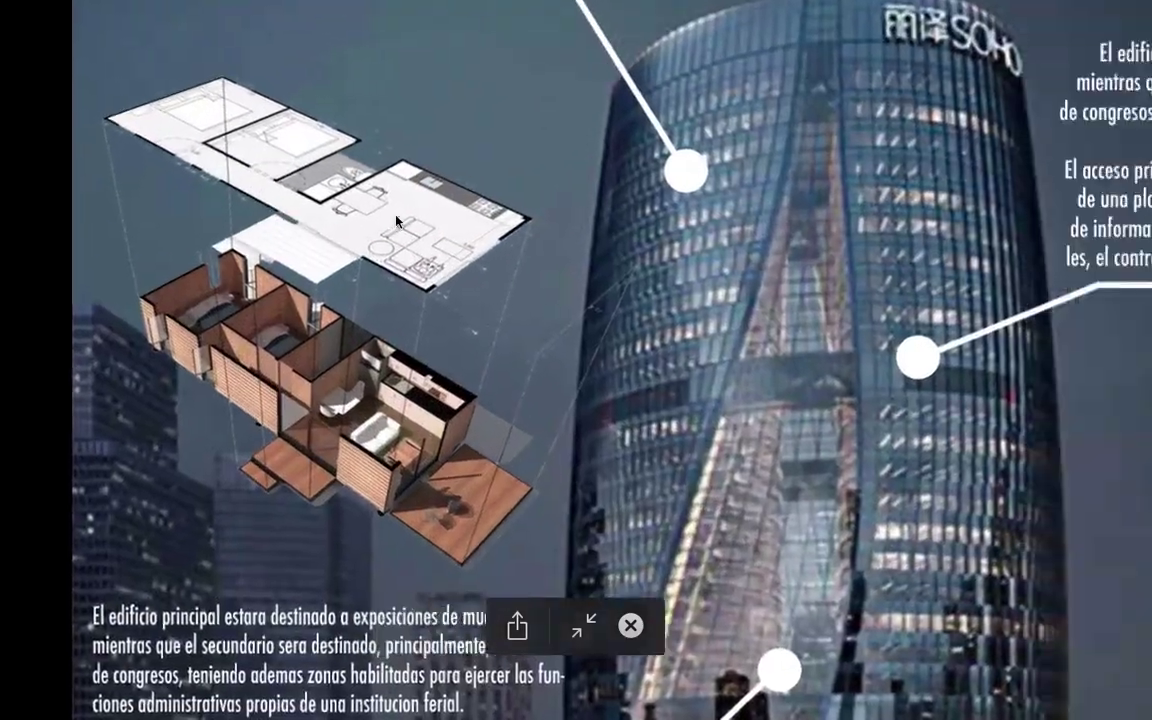
scroll(291, 309, "down", 5)
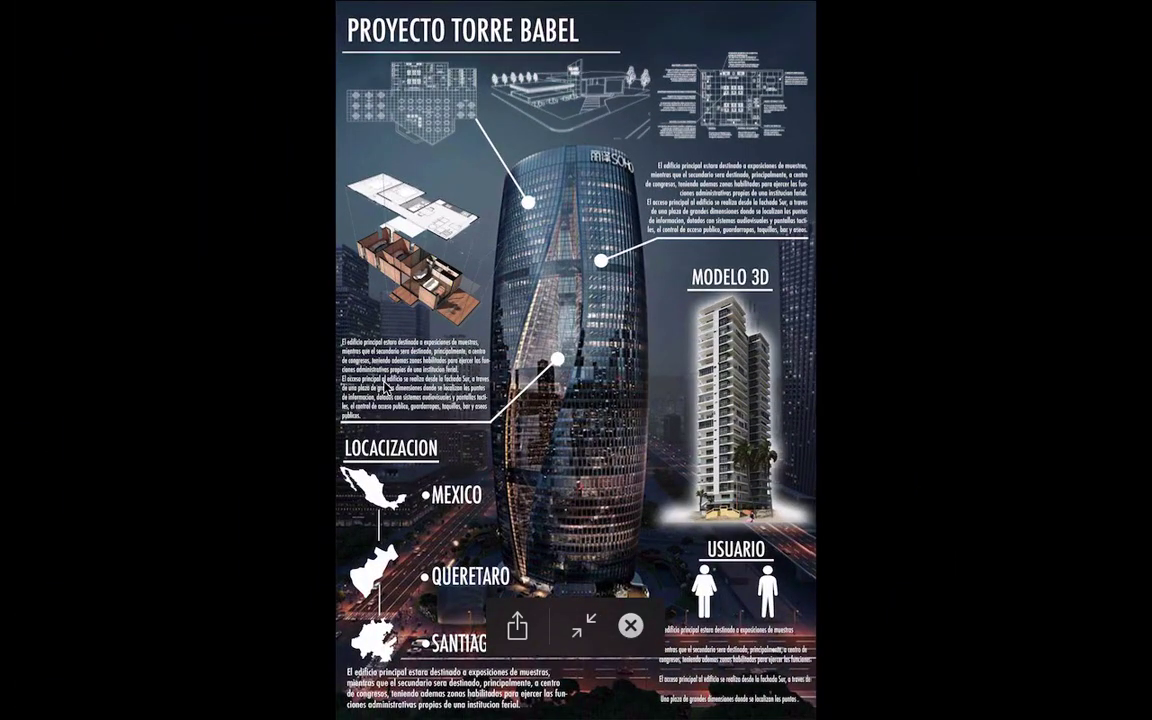
left_click(630, 625)
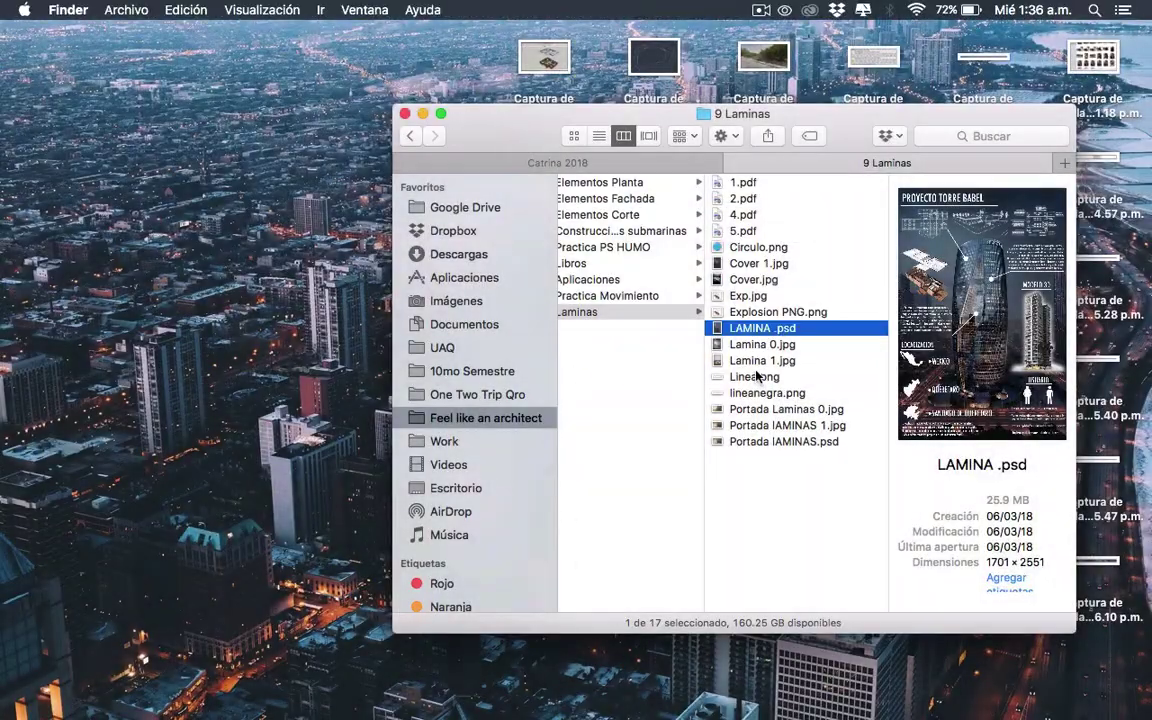
key("space")
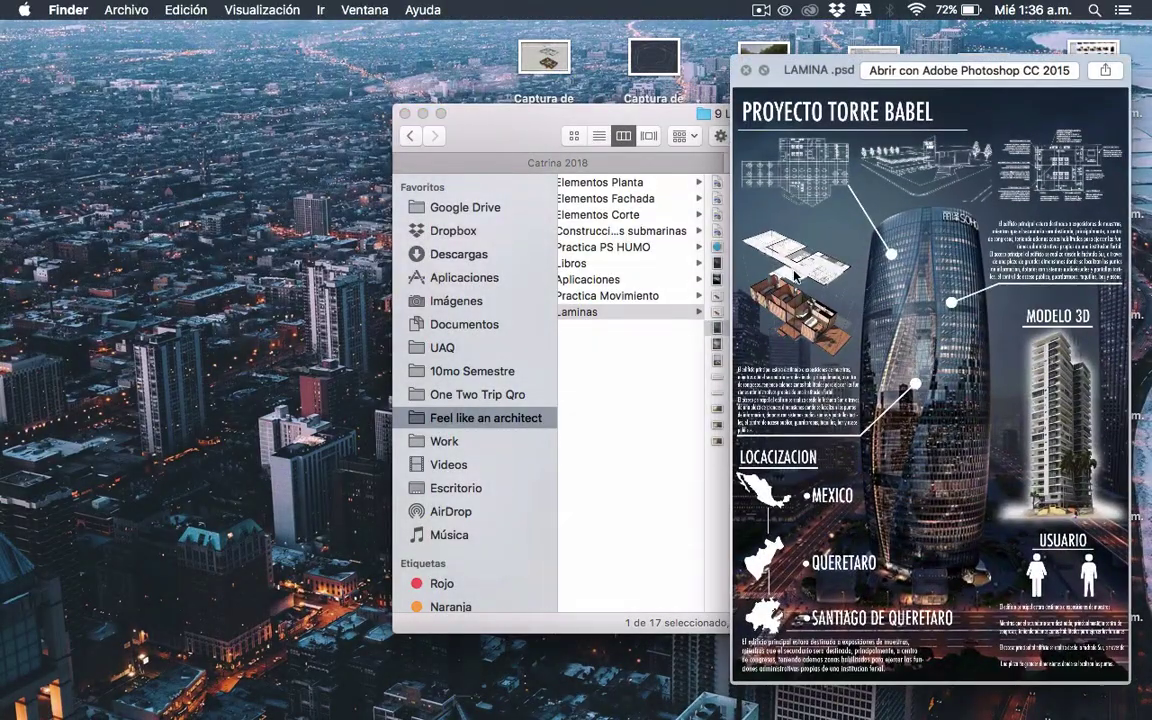
key("space")
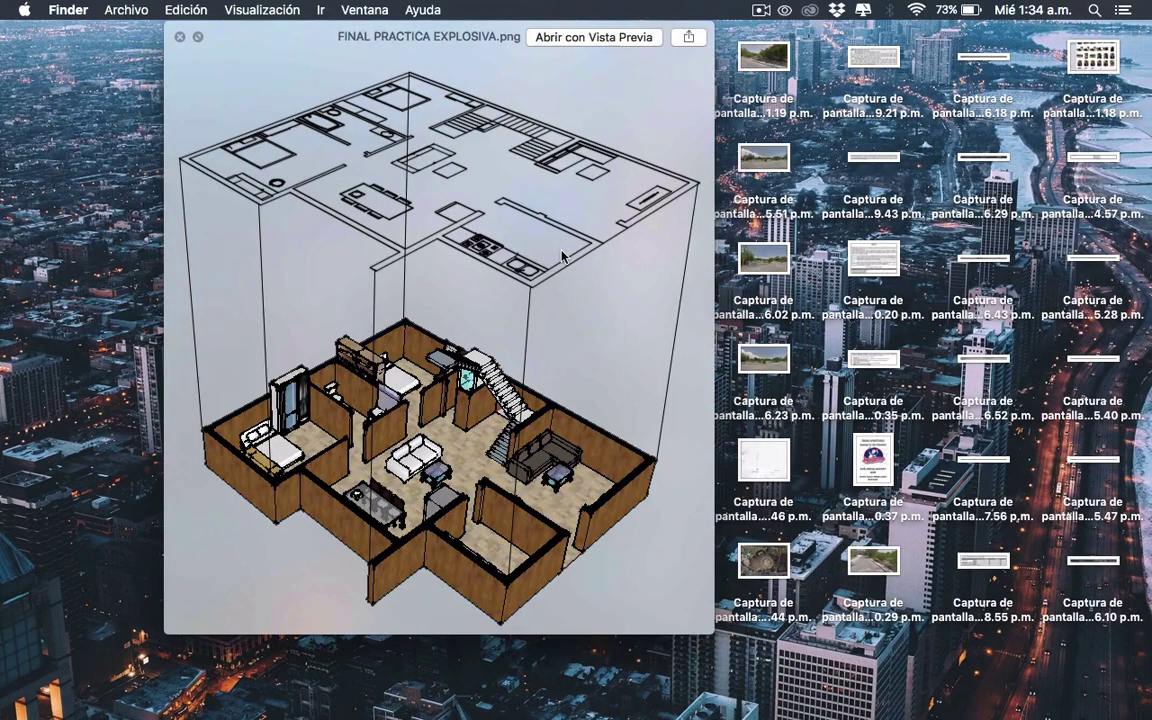
Move the FINAL PRACTICA EXPLOSIVA.png preview right and enlarge it to inspect the exploded view
left_click_drag(562, 256, 868, 276)
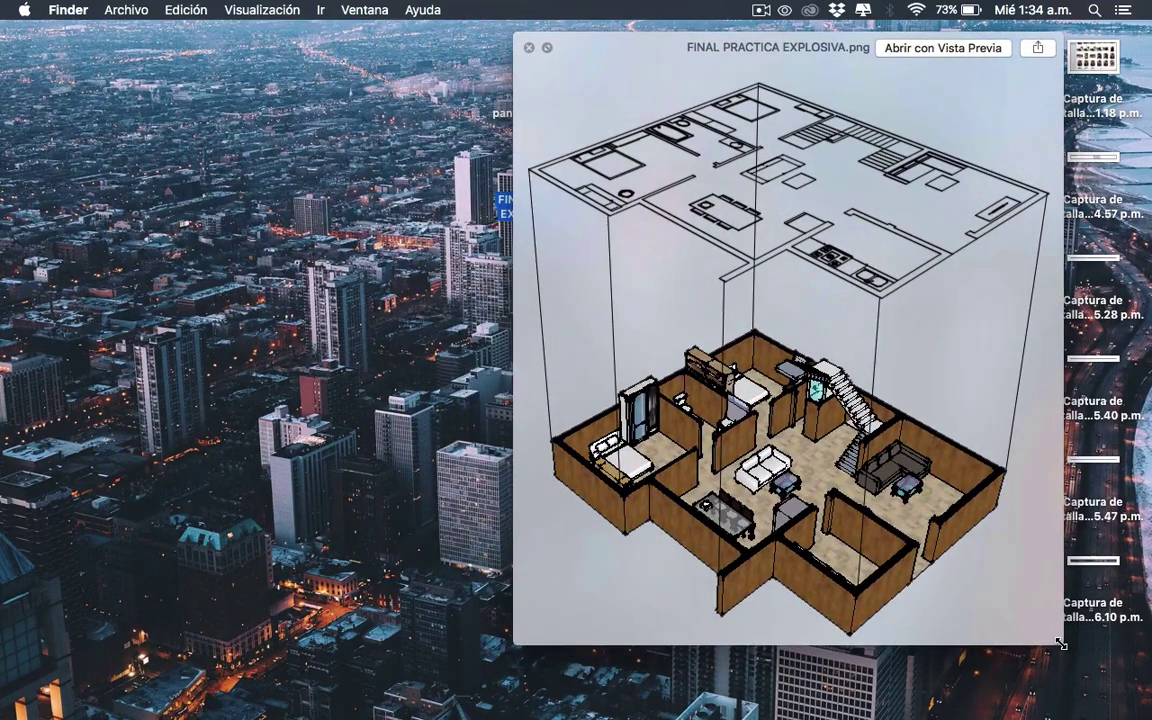
left_click_drag(1062, 644, 1107, 671)
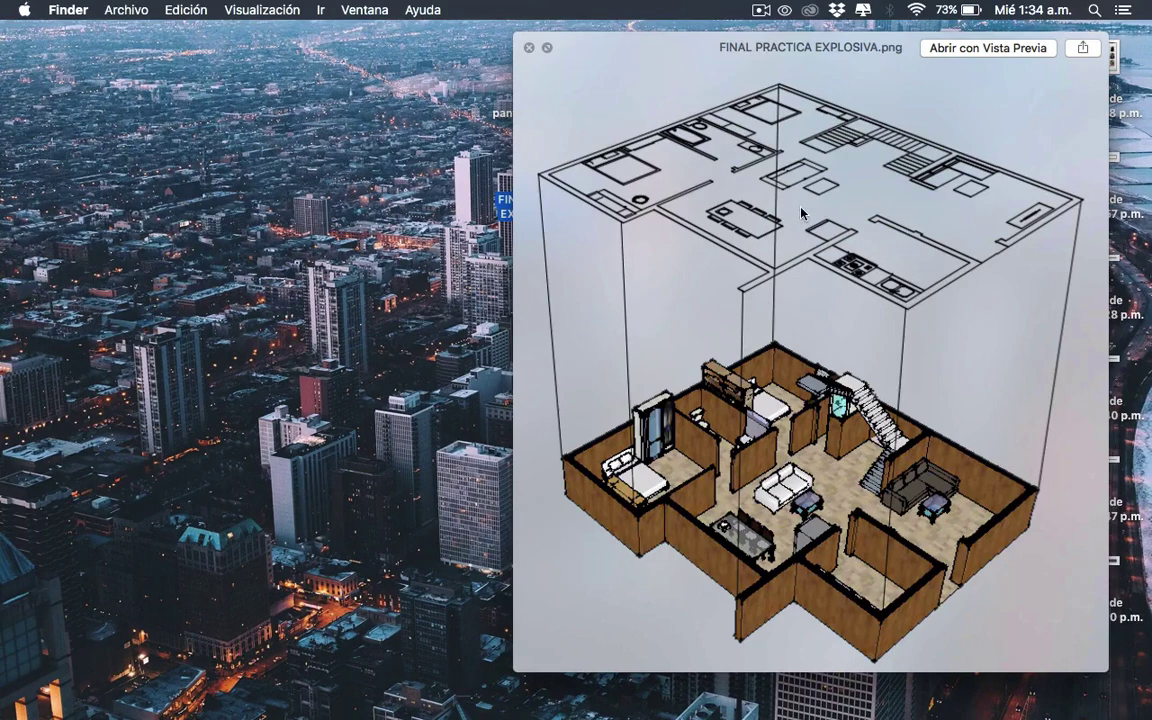
left_click_drag(801, 213, 811, 218)
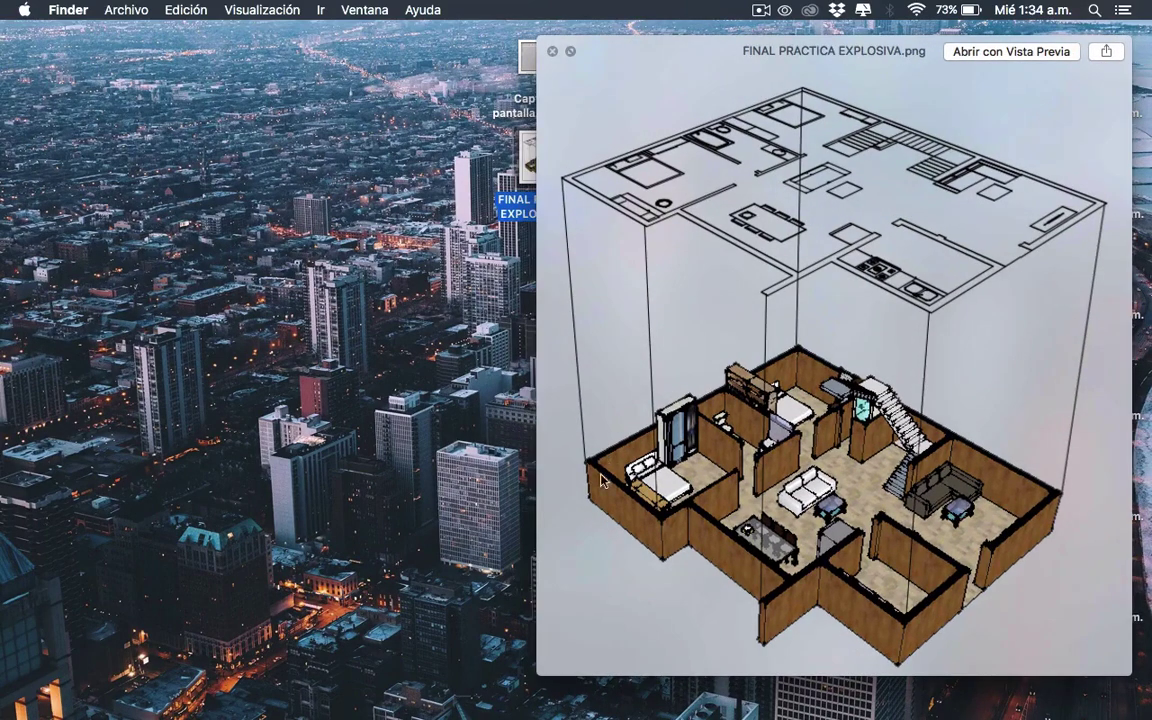
left_click_drag(536, 668, 502, 697)
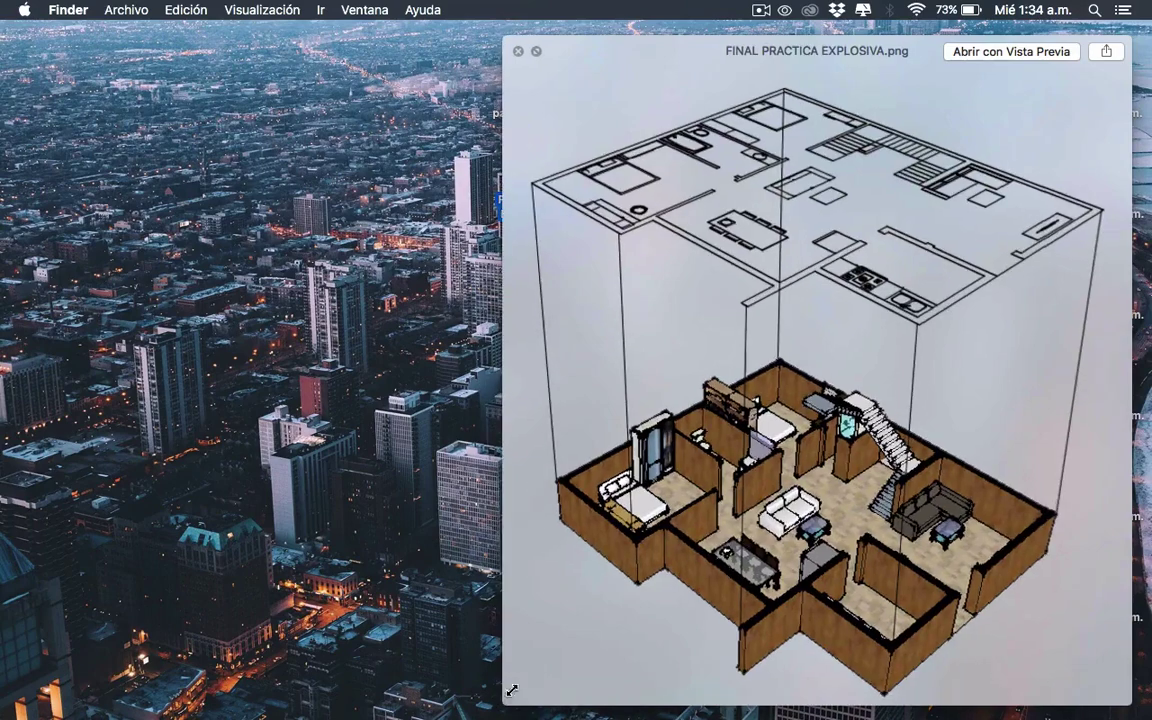